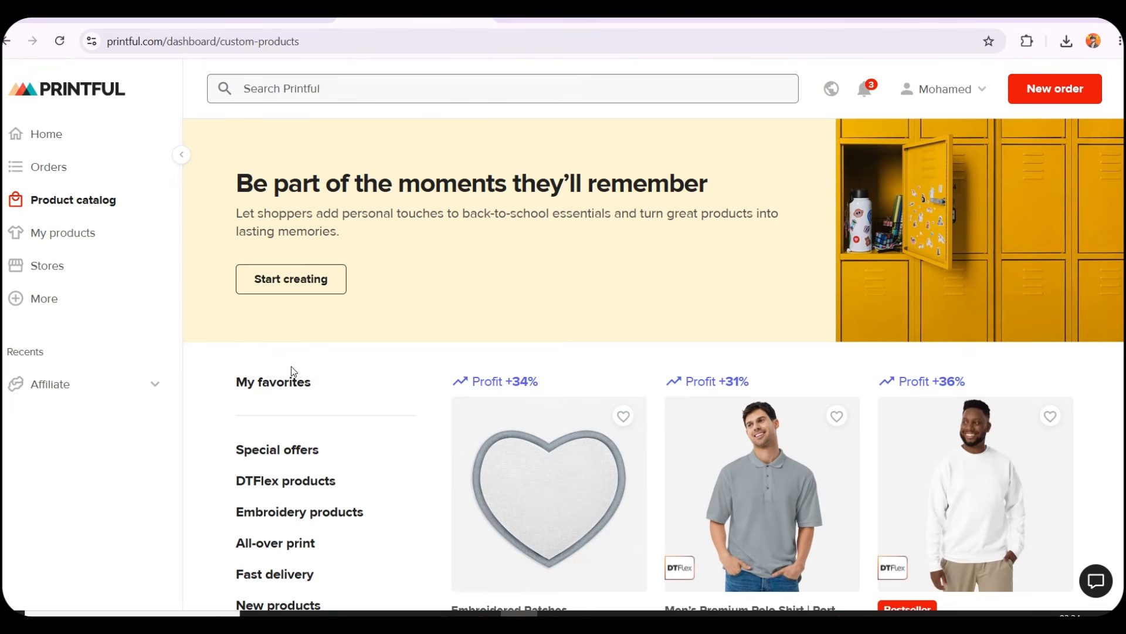
Browse the product categories in the Printful catalog, from special offers down to accessories, home and living, and collections.
scroll(292, 394, down, 3)
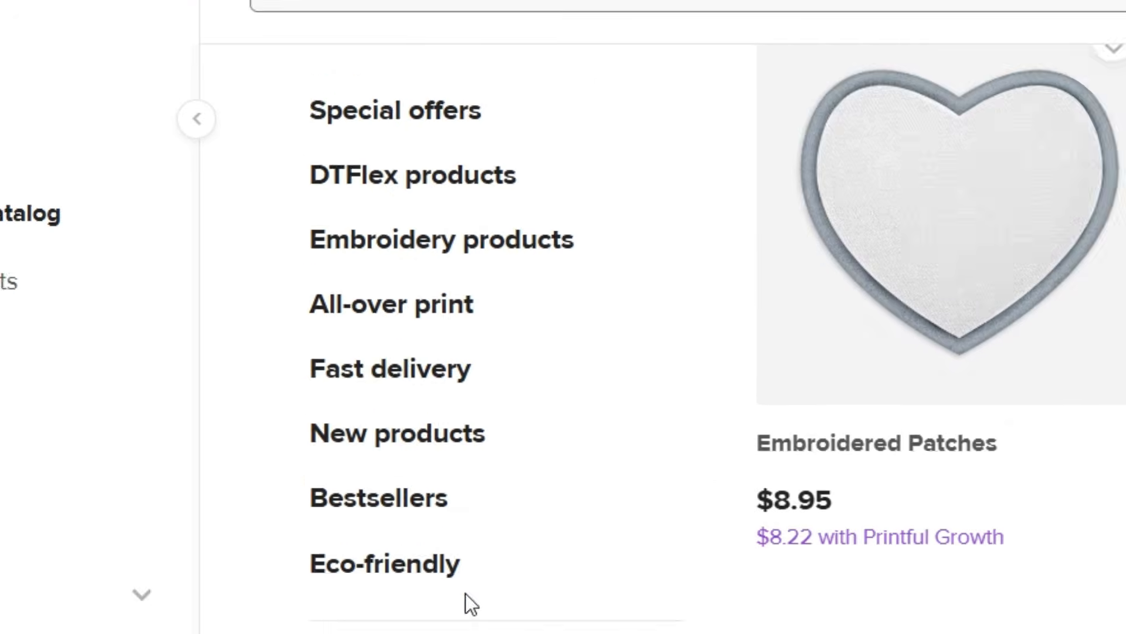
scroll(438, 575, down, 5)
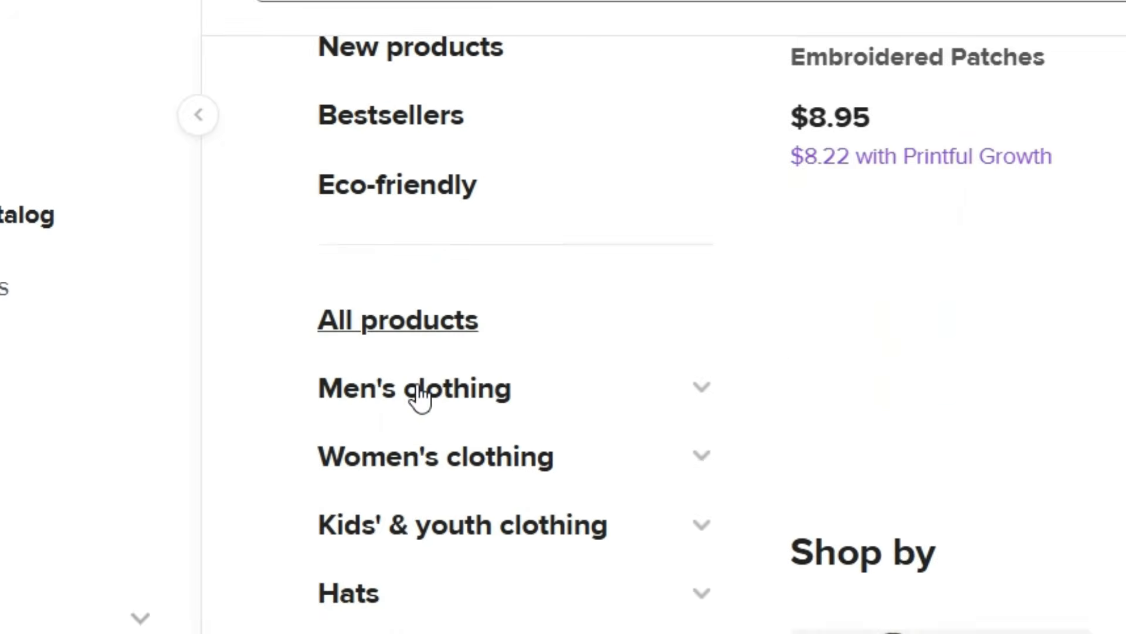
scroll(381, 258, down, 2)
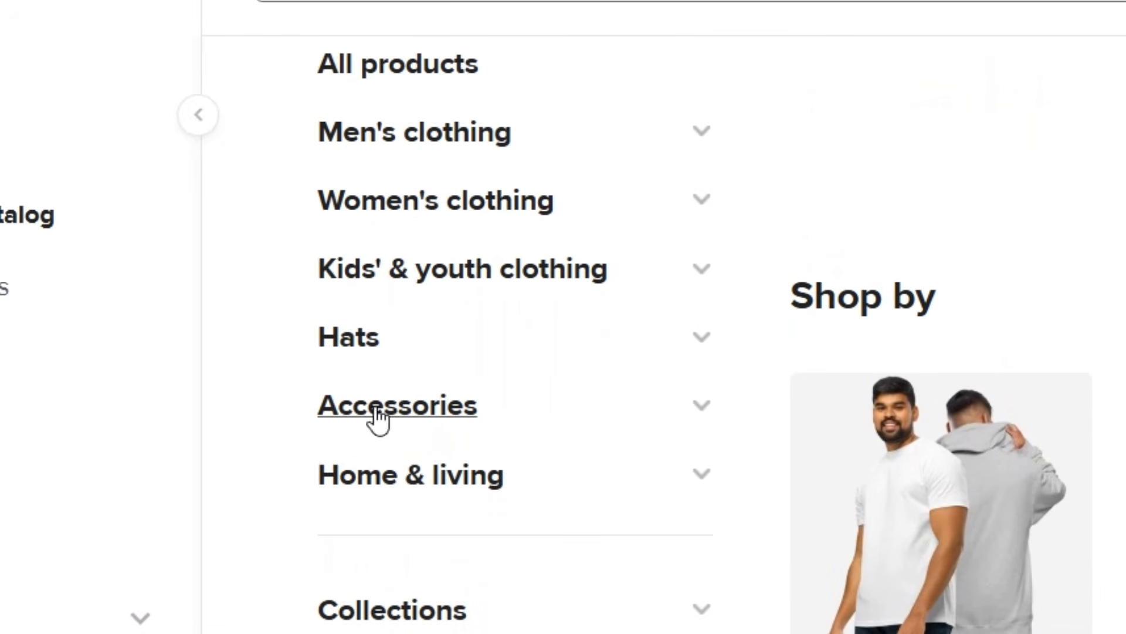
scroll(410, 458, down, 2)
scroll(446, 445, down, 5)
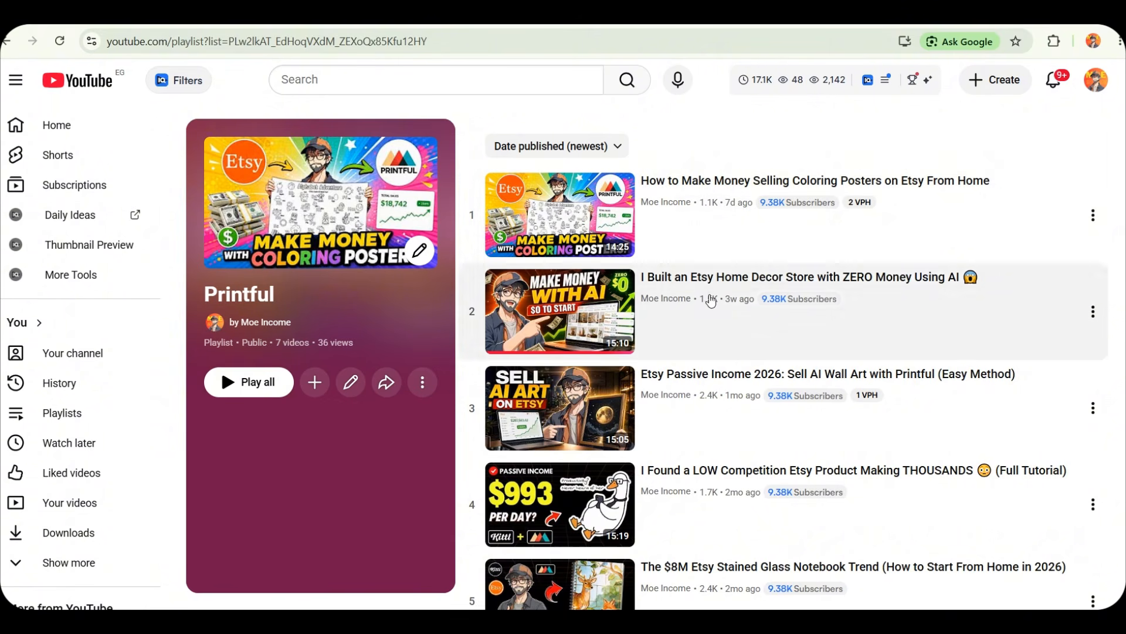
Look through the videos in the Printful playlist on YouTube.
scroll(769, 437, down, 3)
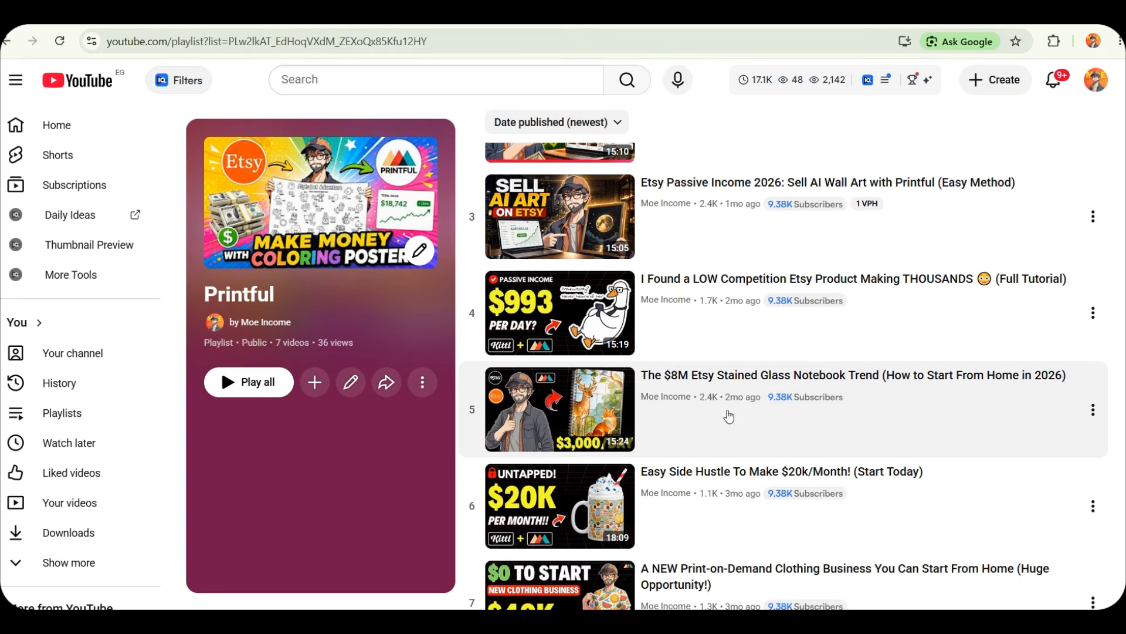
scroll(730, 416, down, 2)
scroll(734, 506, up, 4)
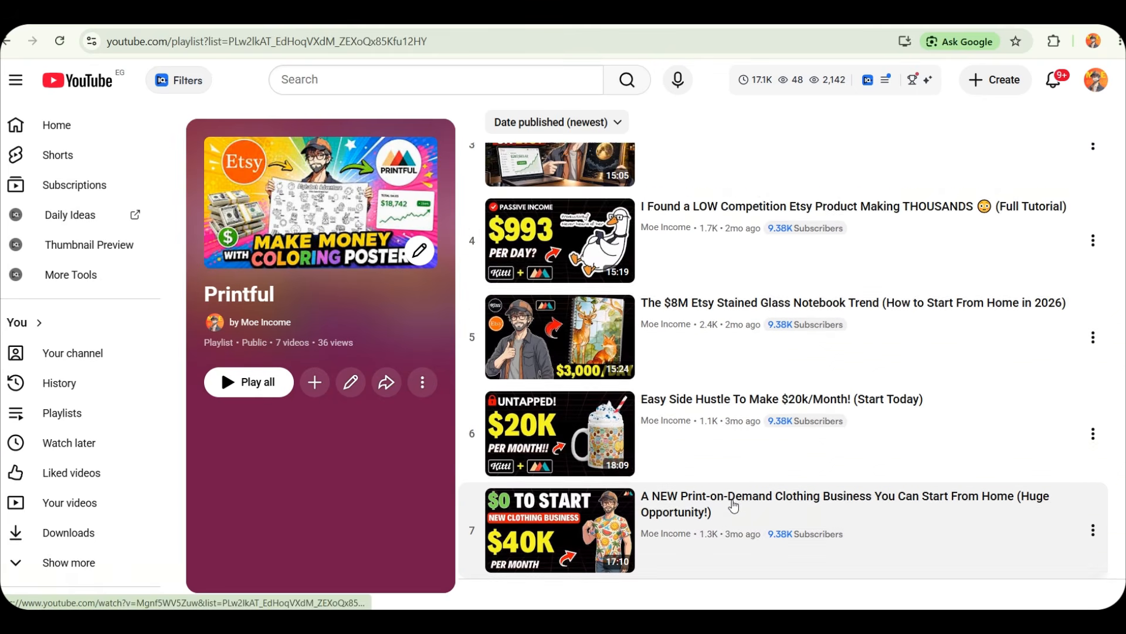
scroll(649, 528, down, 5)
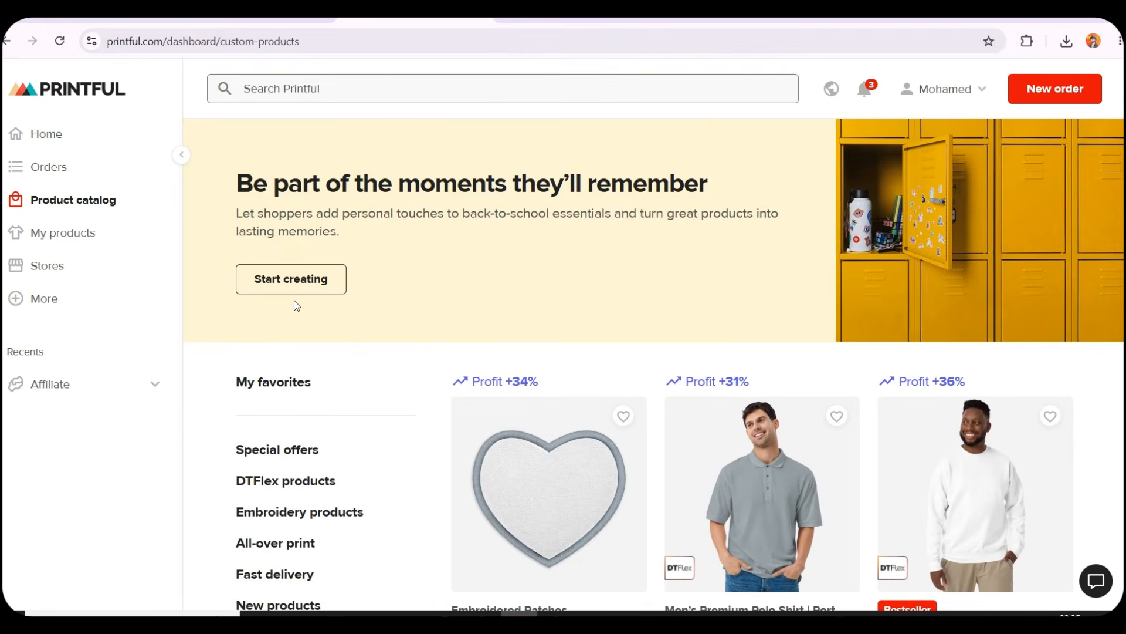
Back in the Printful catalog, search for "rug" and open the Area Rug product.
click(278, 96)
text(rug)
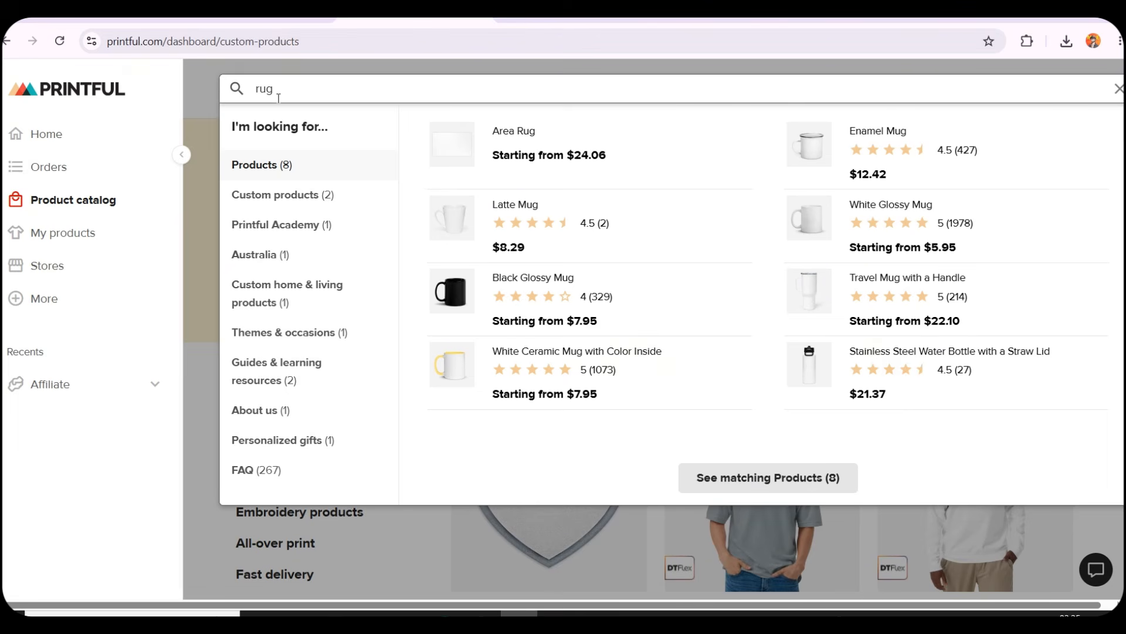
click(544, 145)
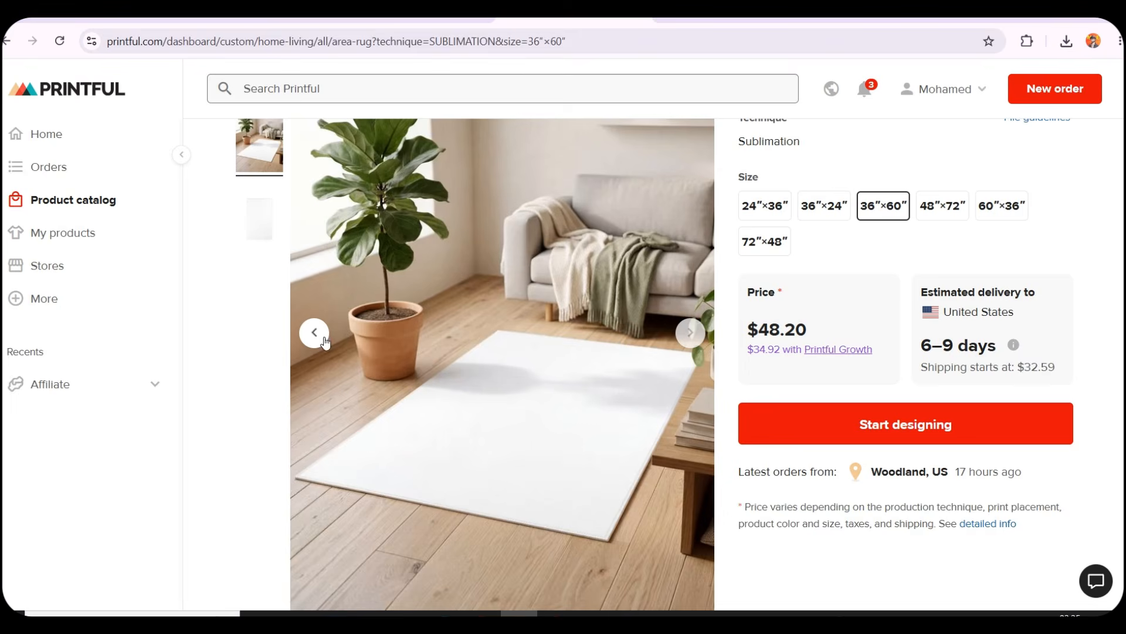
Show the area rug's photo with the geometric design and choose the 36″×60″ size.
scroll(325, 341, up, 1)
click(314, 406)
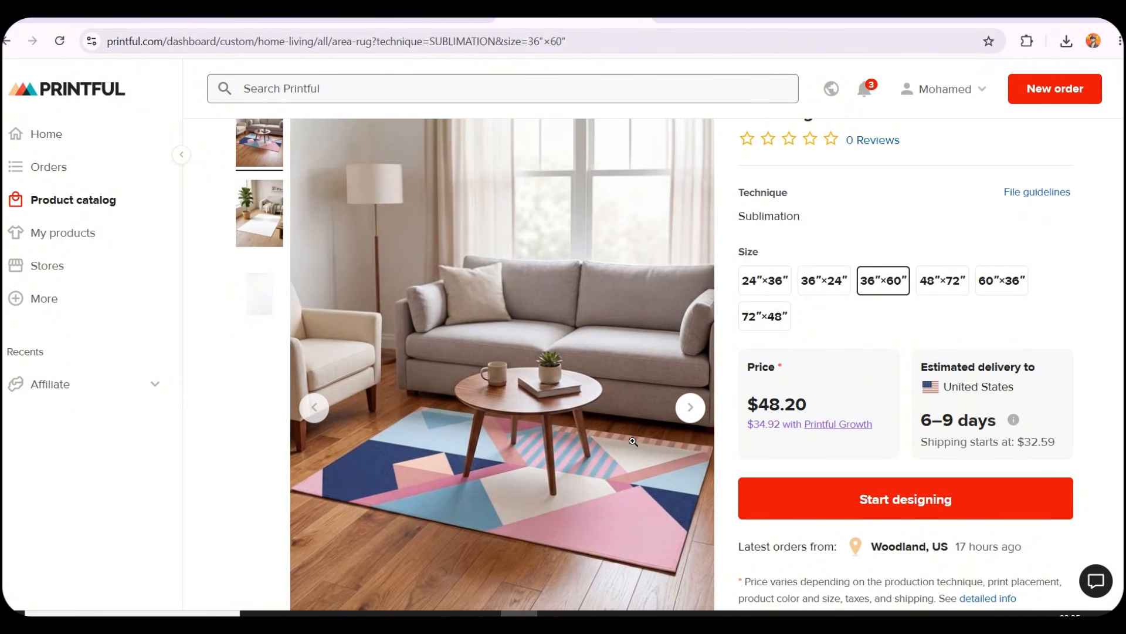
click(772, 286)
click(882, 282)
Read the area rug's description for its sizes, durability, coated backing and customization options.
scroll(882, 315, down, 6)
scroll(595, 285, down, 7)
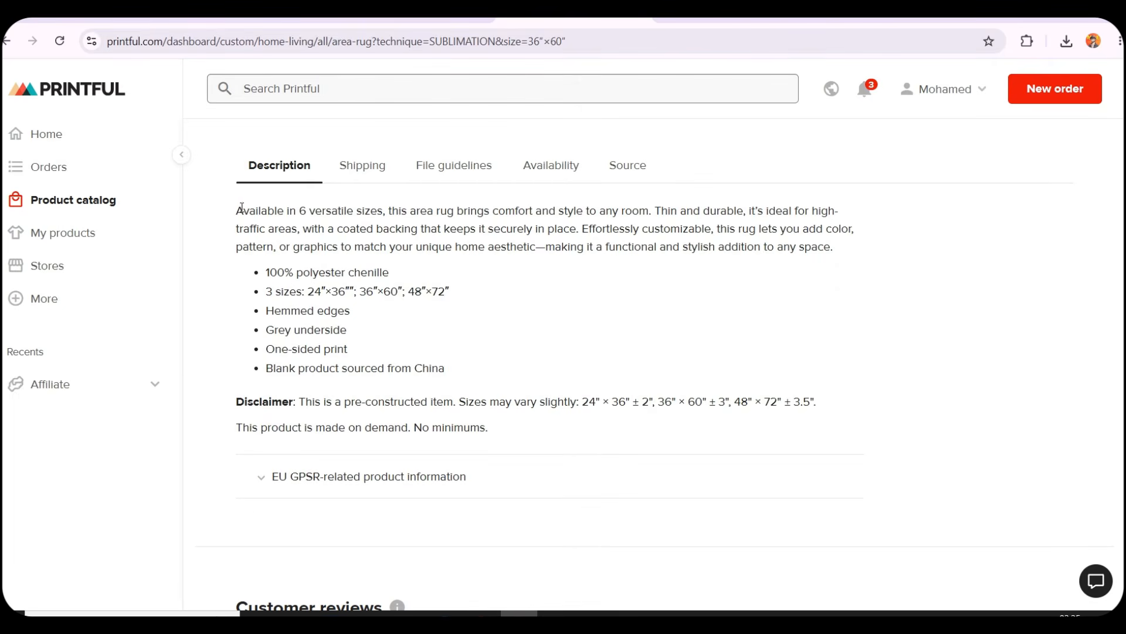
drag(241, 210, 665, 215)
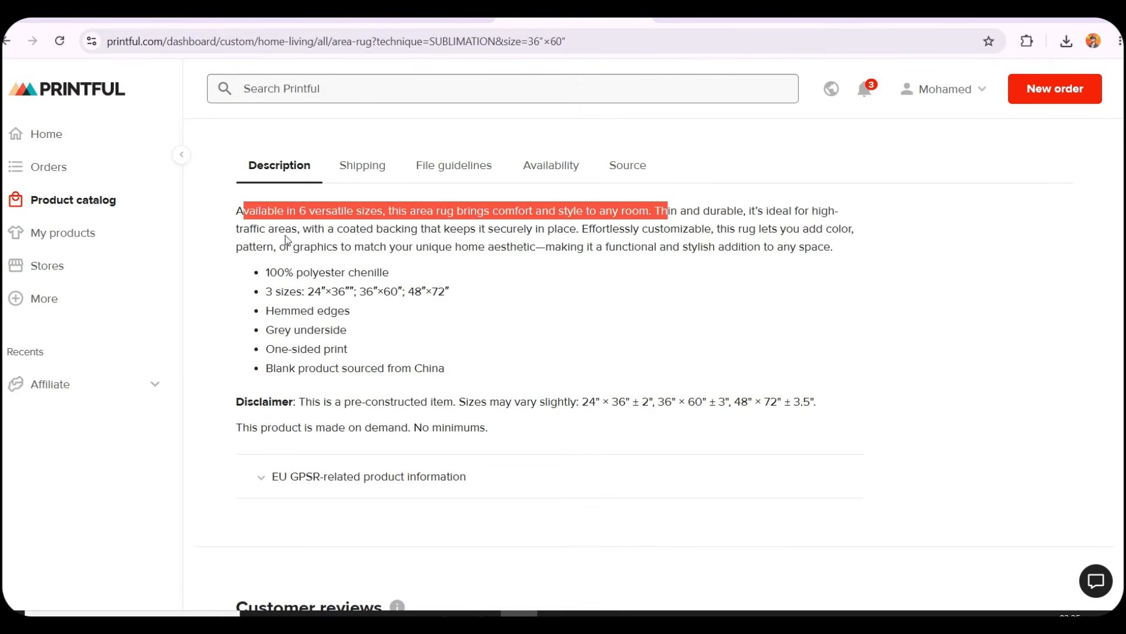
drag(260, 228, 735, 230)
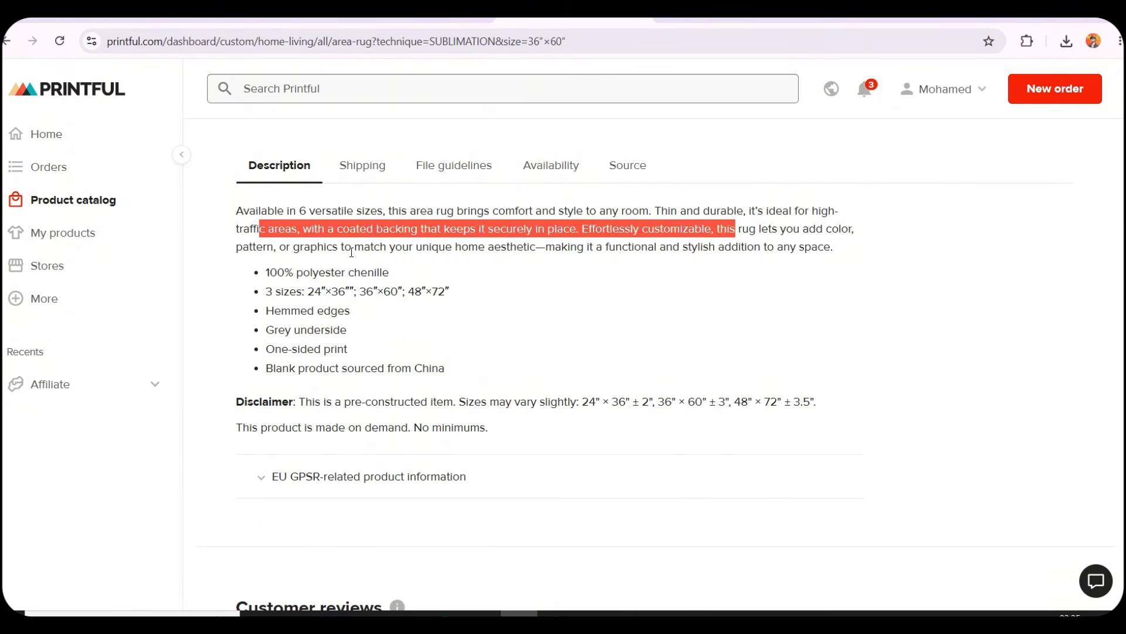
drag(262, 250, 537, 240)
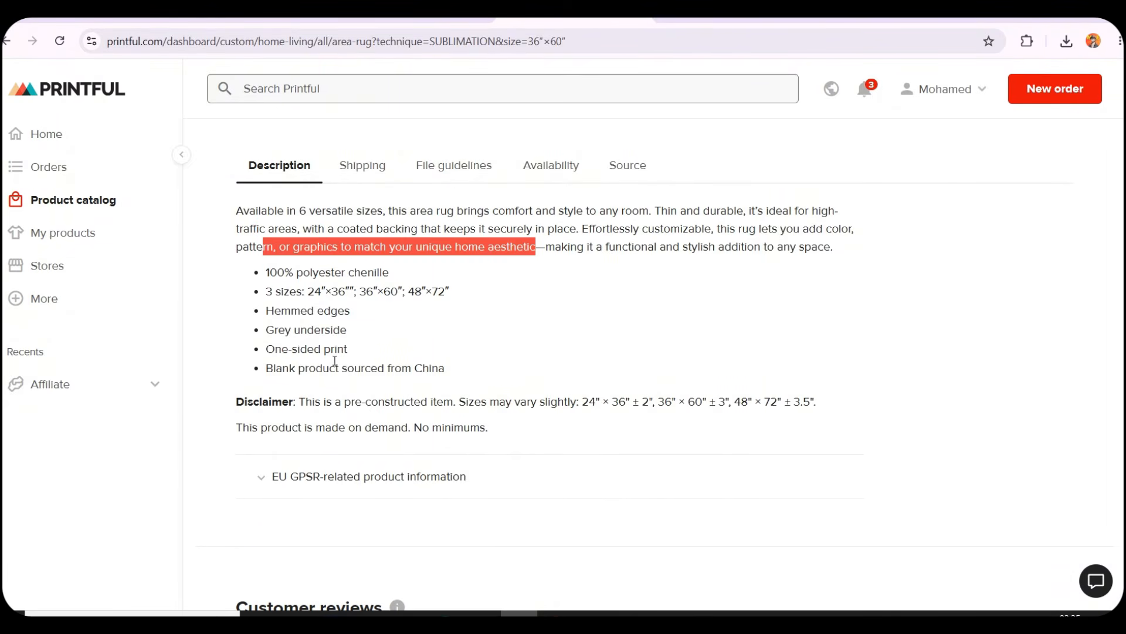
scroll(347, 423, up, 10)
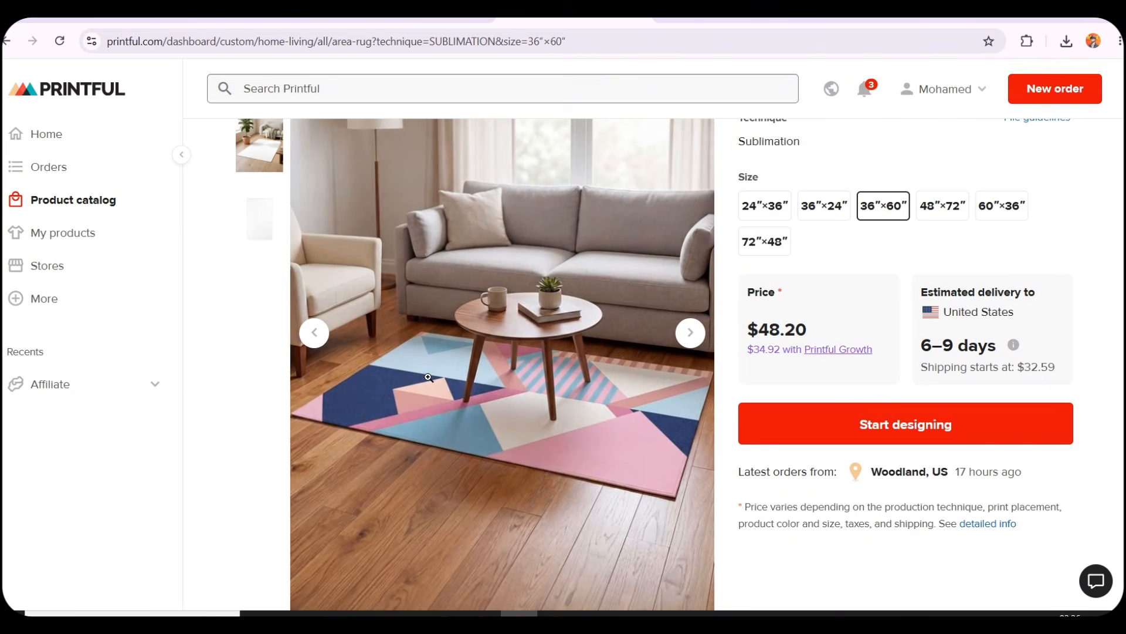
Start designing the area rug and keep only the 36″×60″ size selected.
click(872, 426)
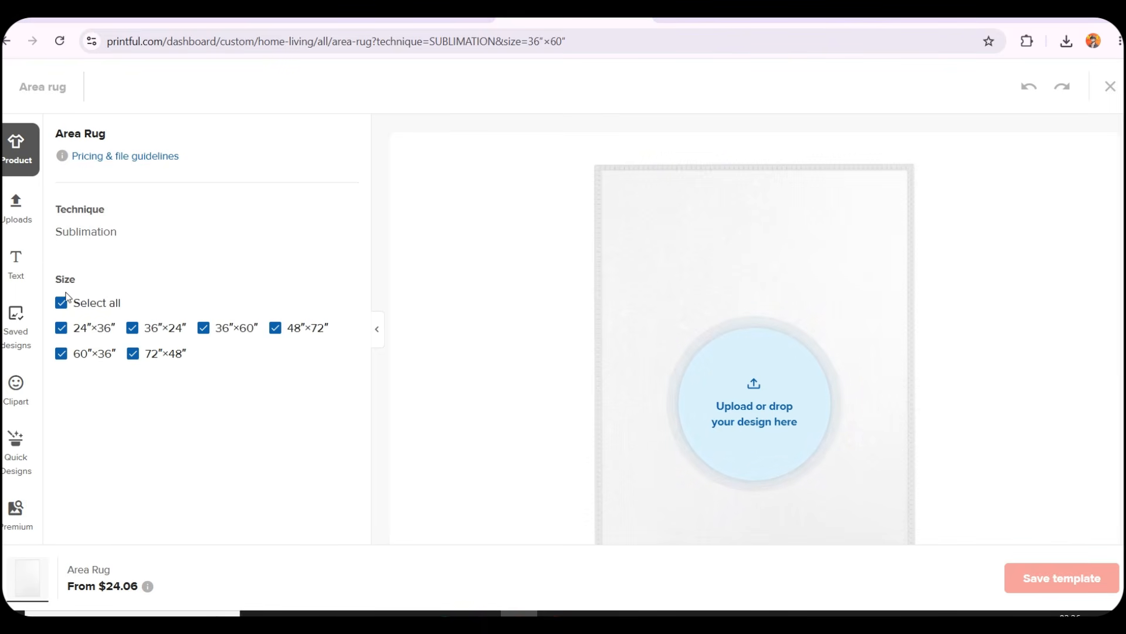
click(62, 302)
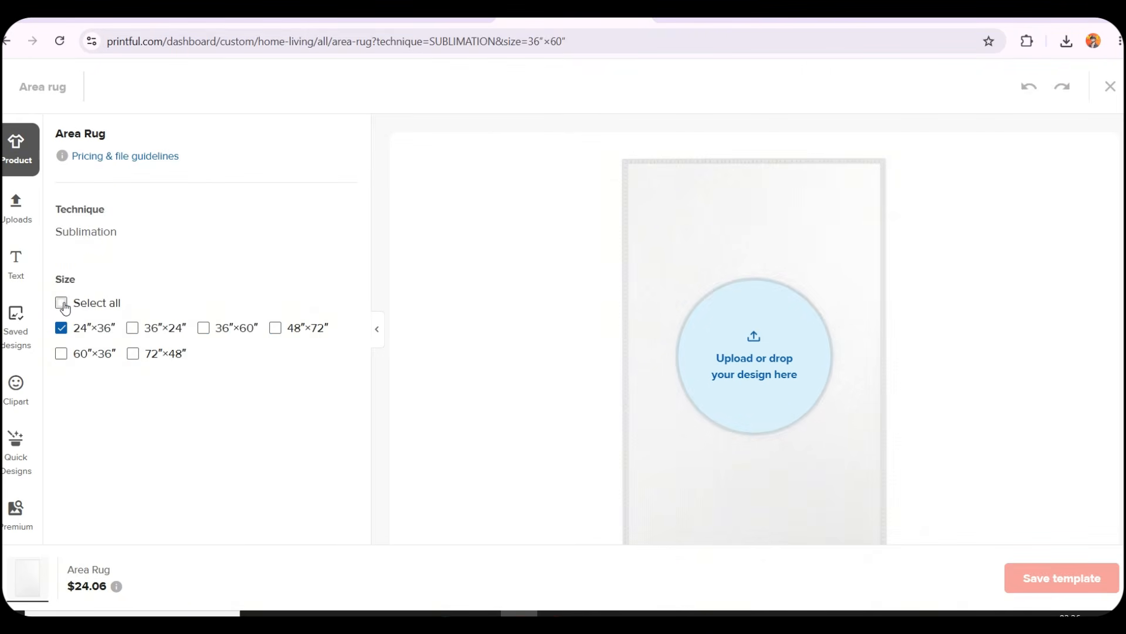
click(205, 328)
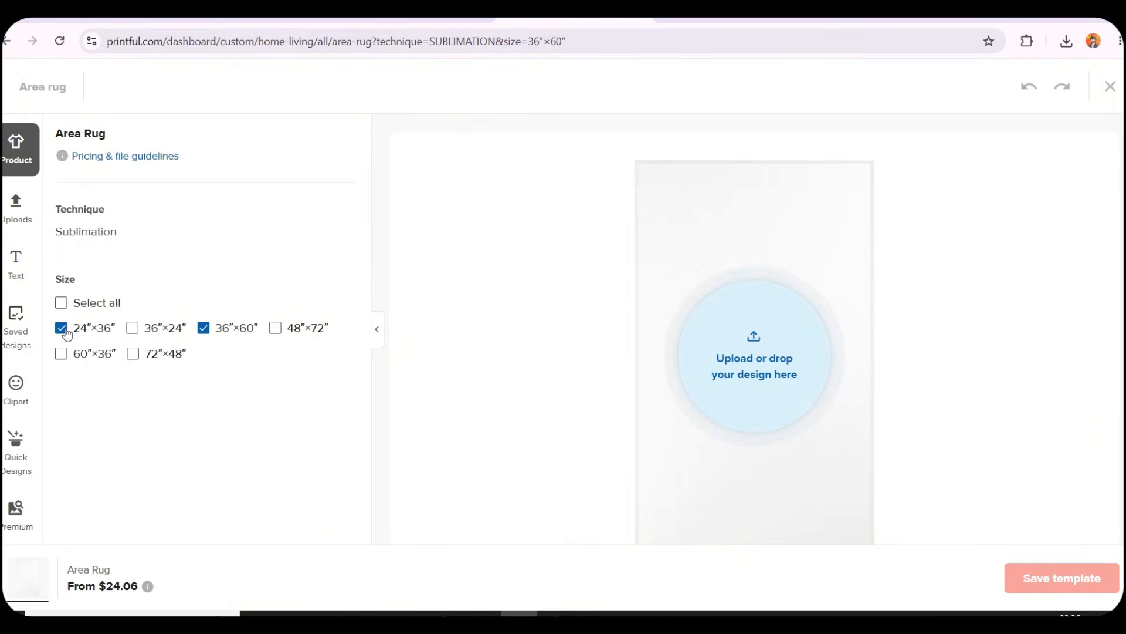
click(63, 329)
scroll(777, 300, down, 3)
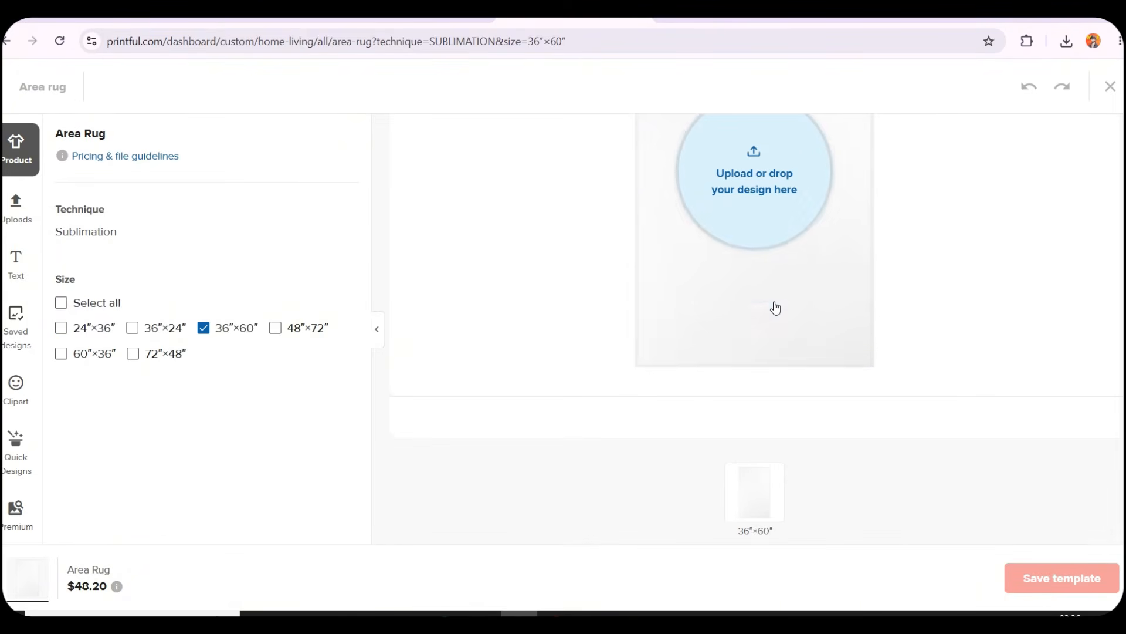
scroll(776, 307, up, 3)
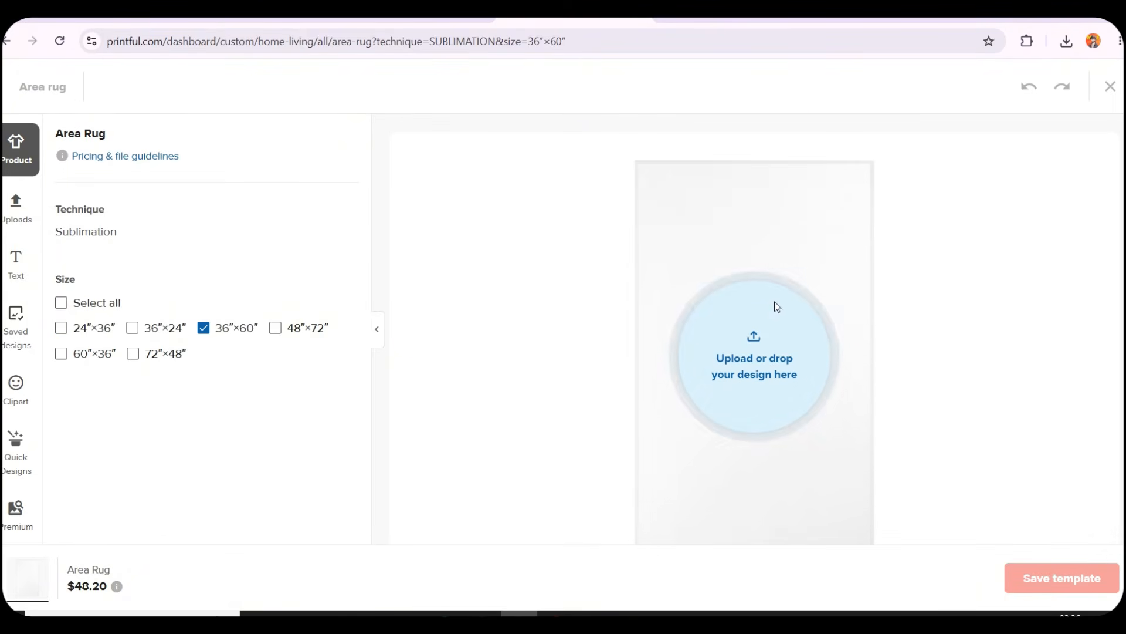
click(749, 340)
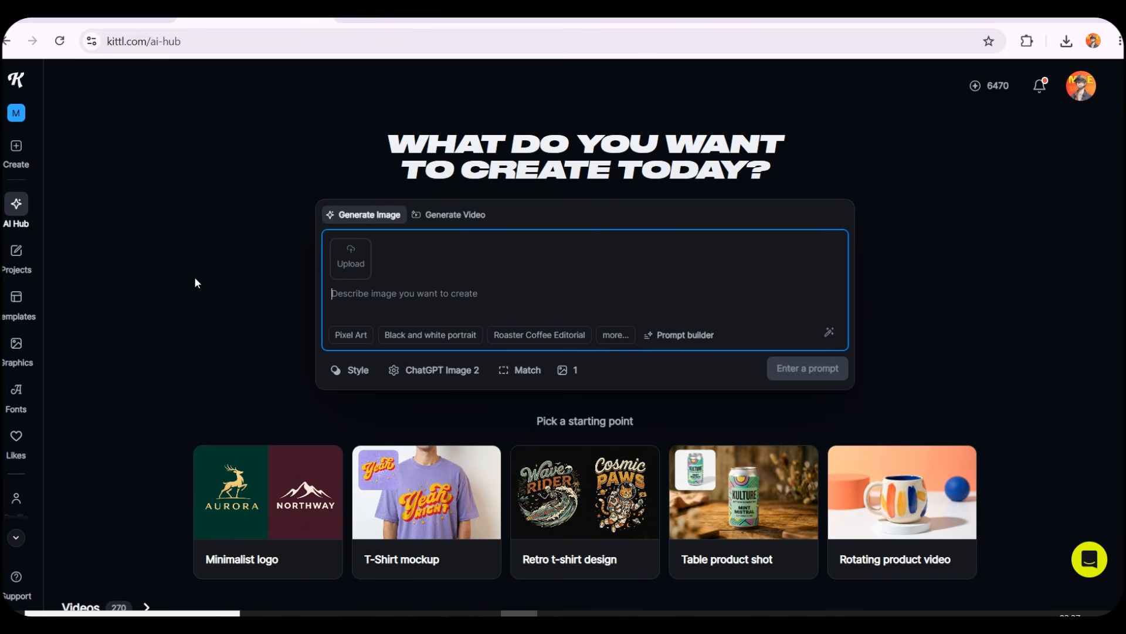
Switch to Kittl, start a new project and set the artboard size to 36 × 60 inches.
click(20, 152)
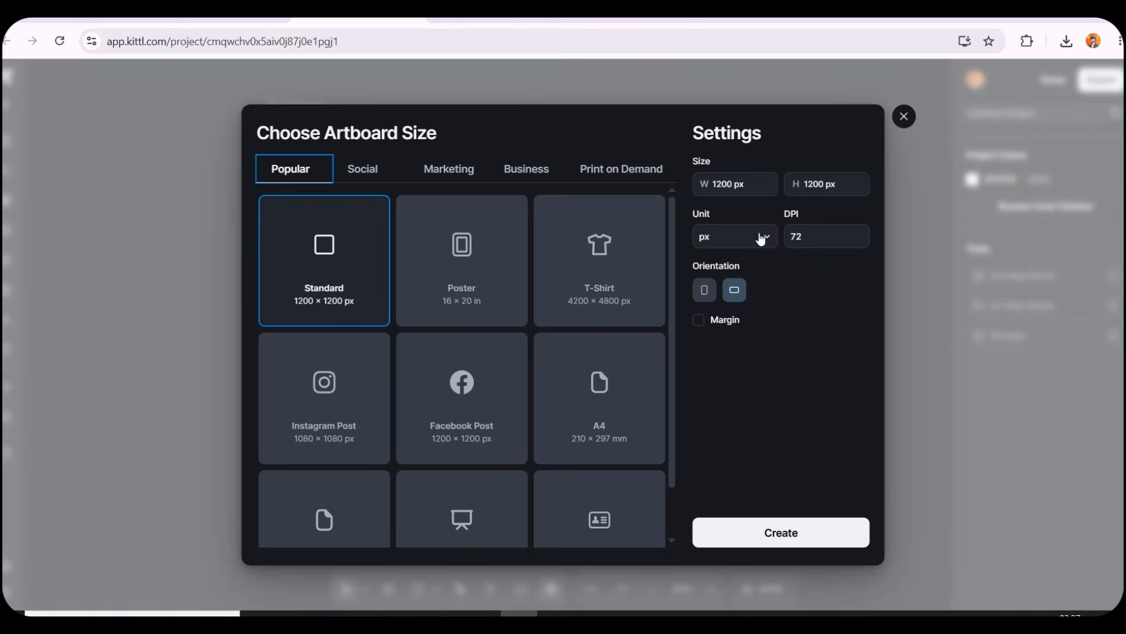
click(758, 238)
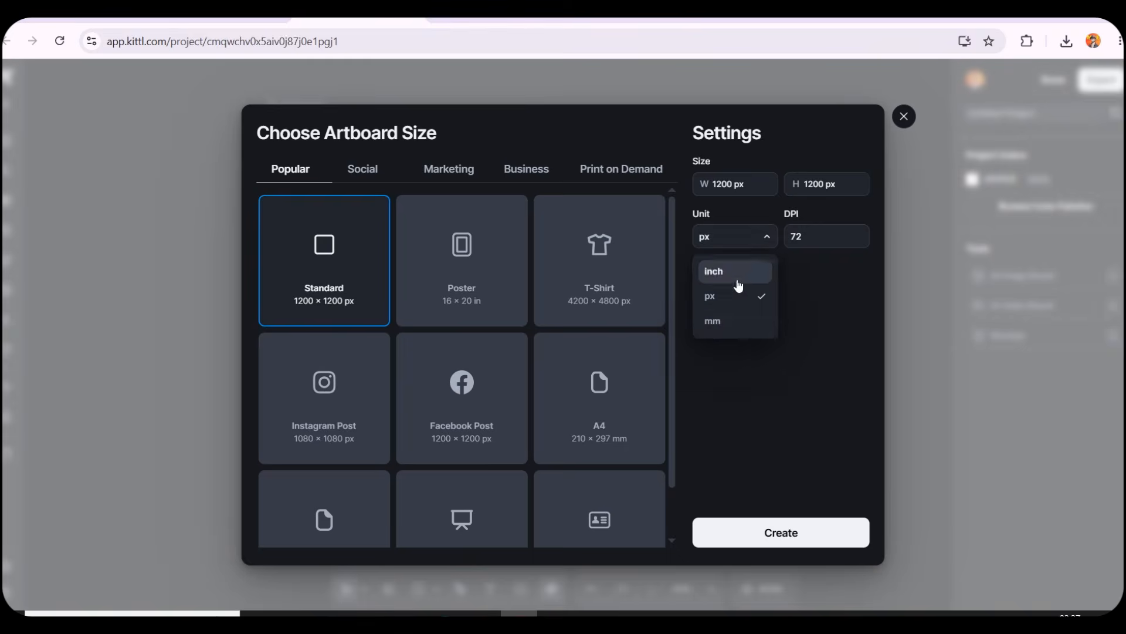
click(716, 276)
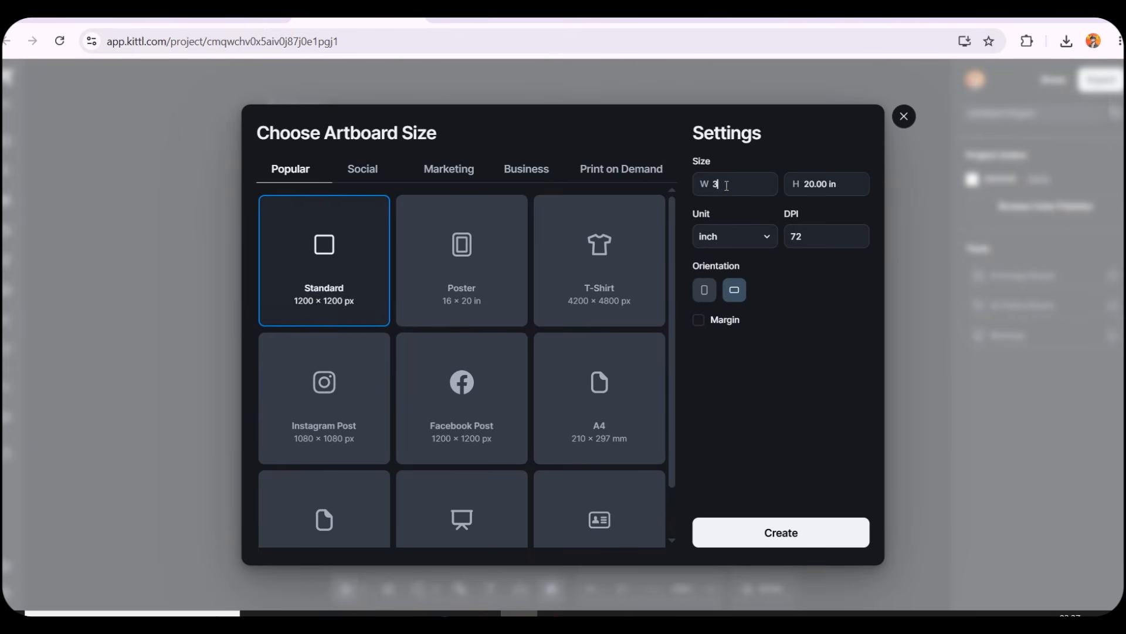
text(36)
click(815, 184)
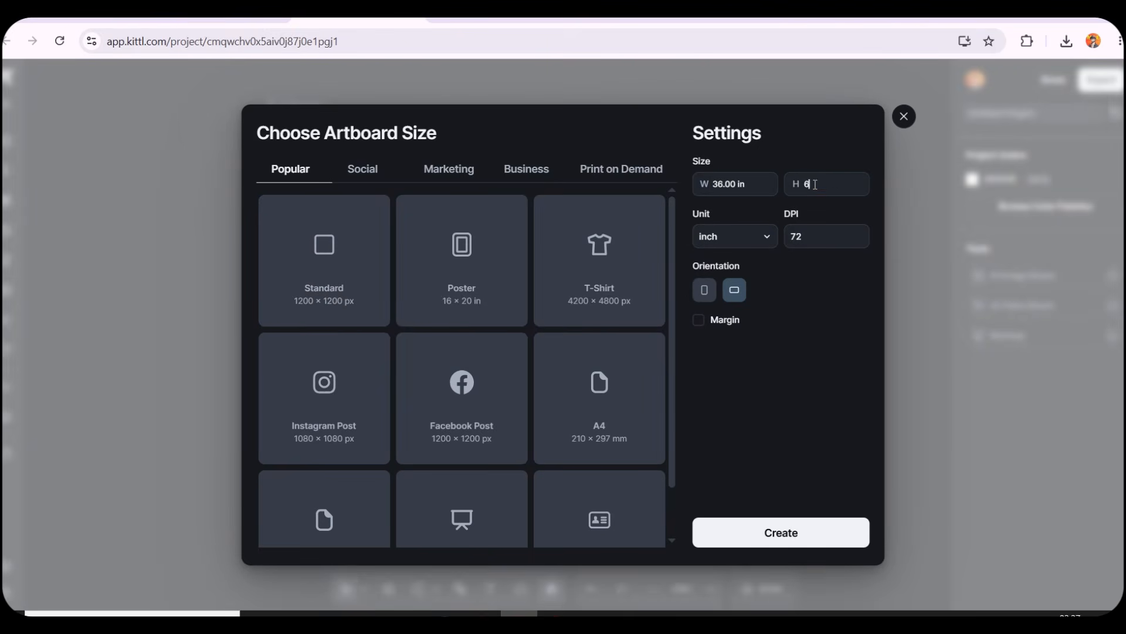
click(801, 299)
Set the artboard's resolution to 300 DPI and create it.
click(808, 238)
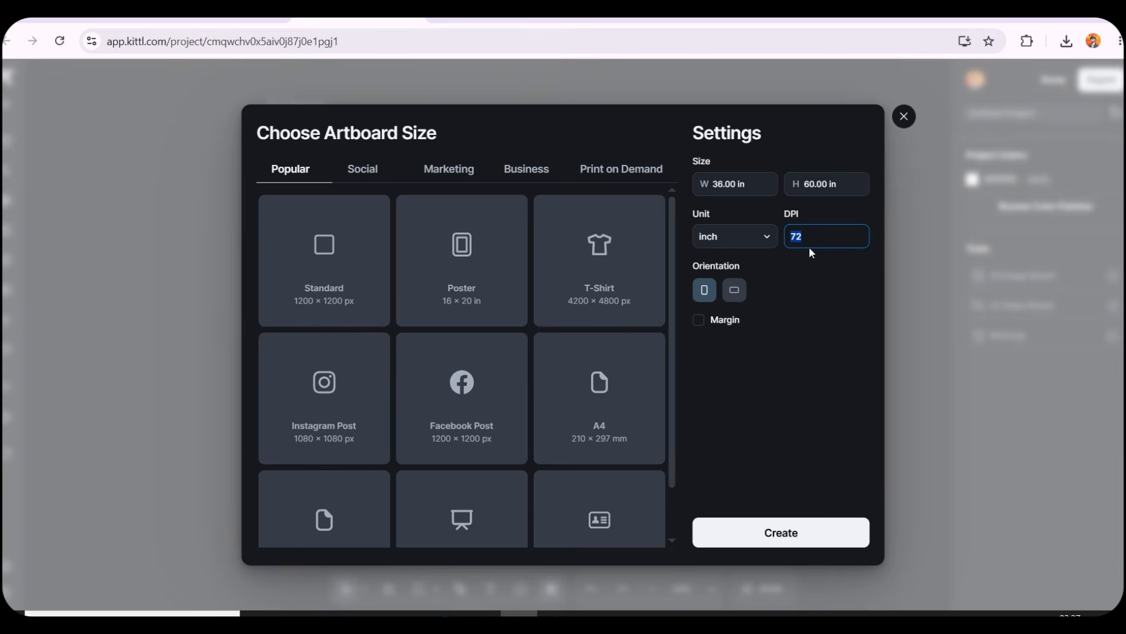
text(300)
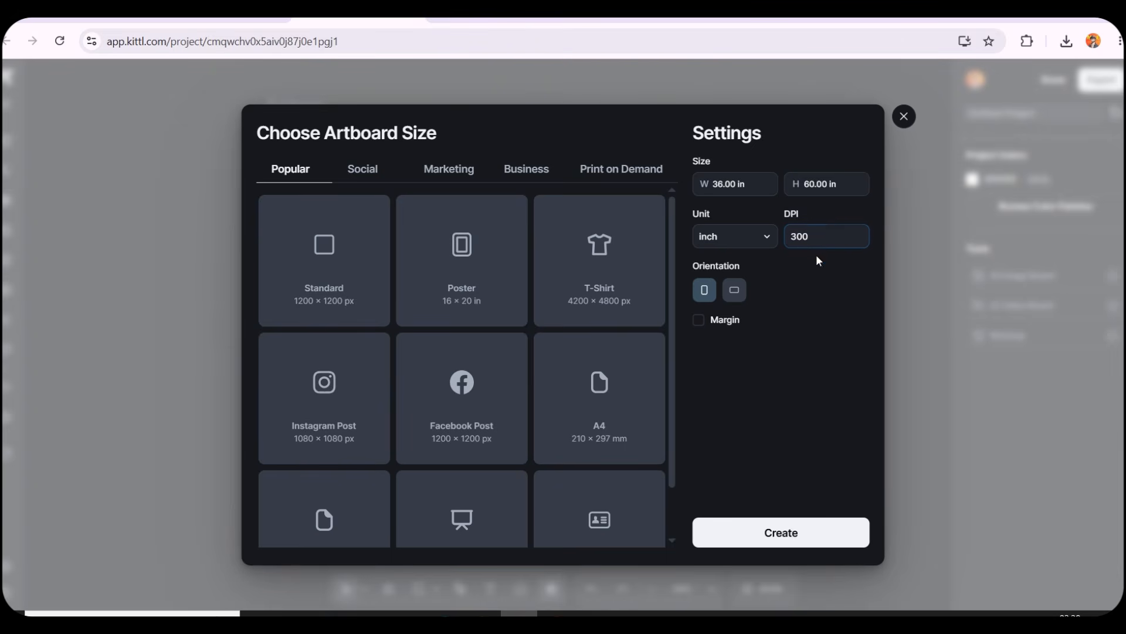
click(818, 533)
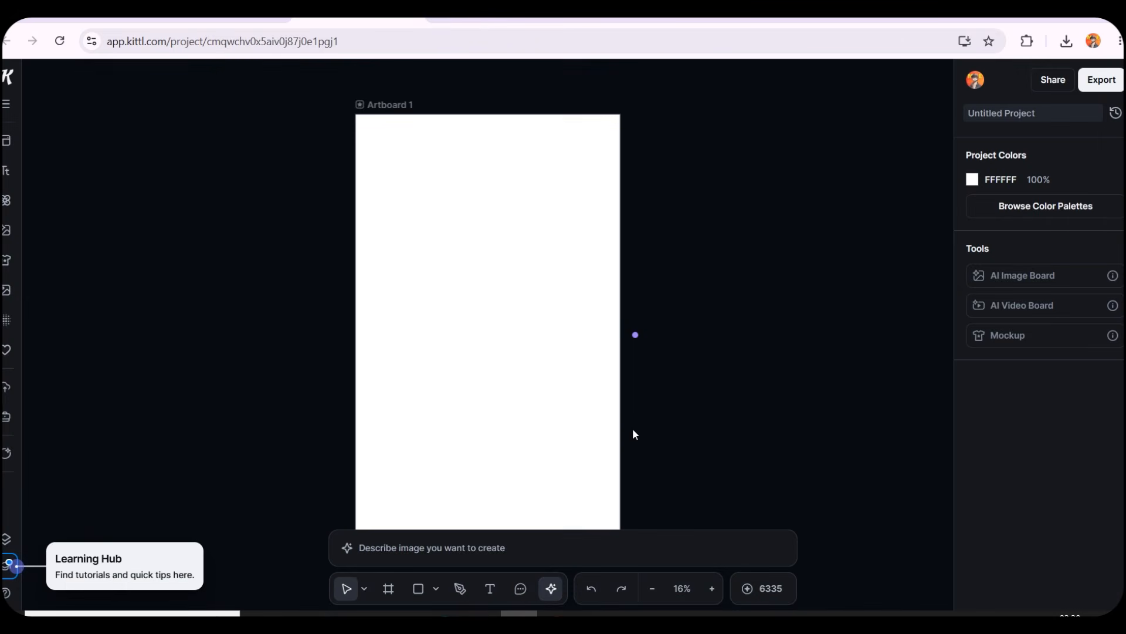
Move the blank artboard leftward on the canvas to free space beside it.
scroll(613, 392, down, 1)
drag(498, 393, 327, 349)
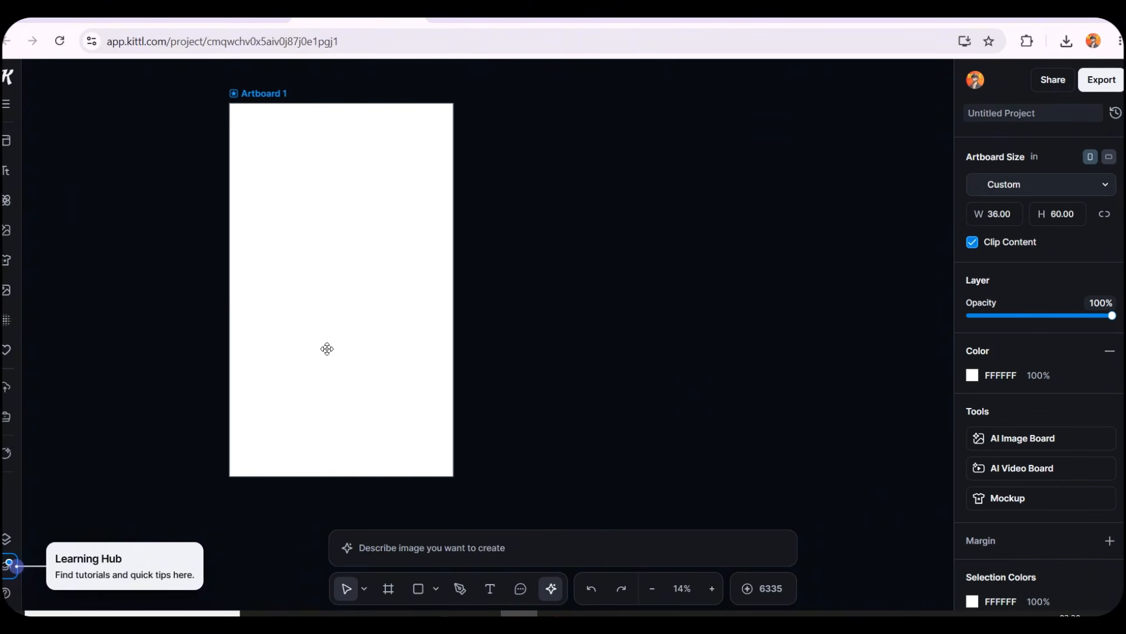
click(102, 360)
drag(220, 351, 248, 363)
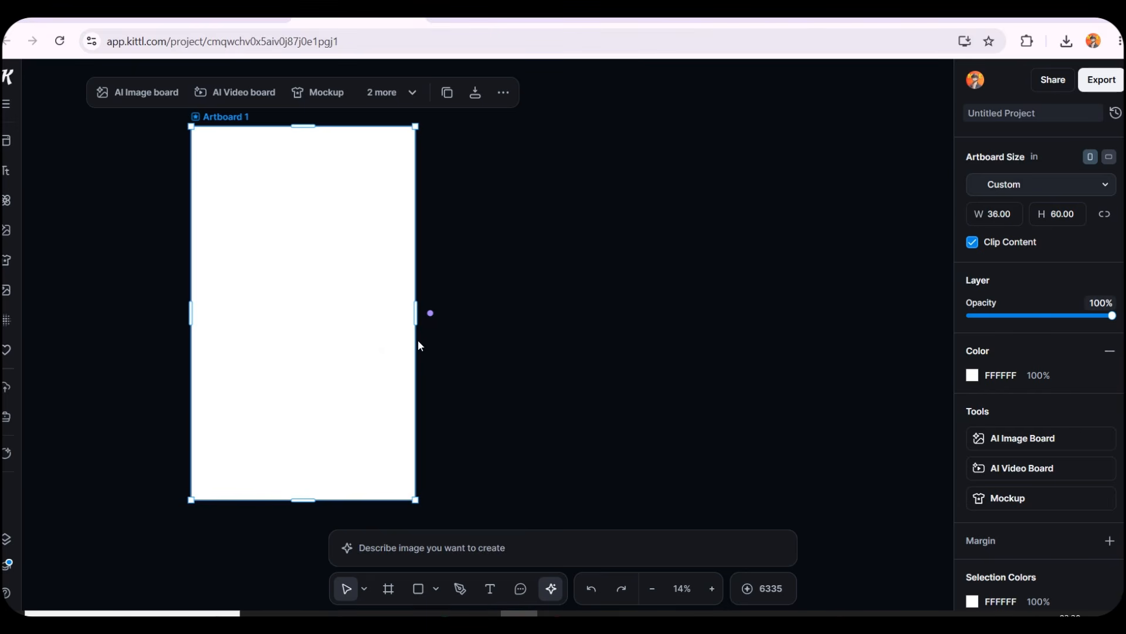
Add an AI image board linked to the artboard and paste the prompt for a 36 × 60 inch toddler alphabet learning play mat.
click(432, 314)
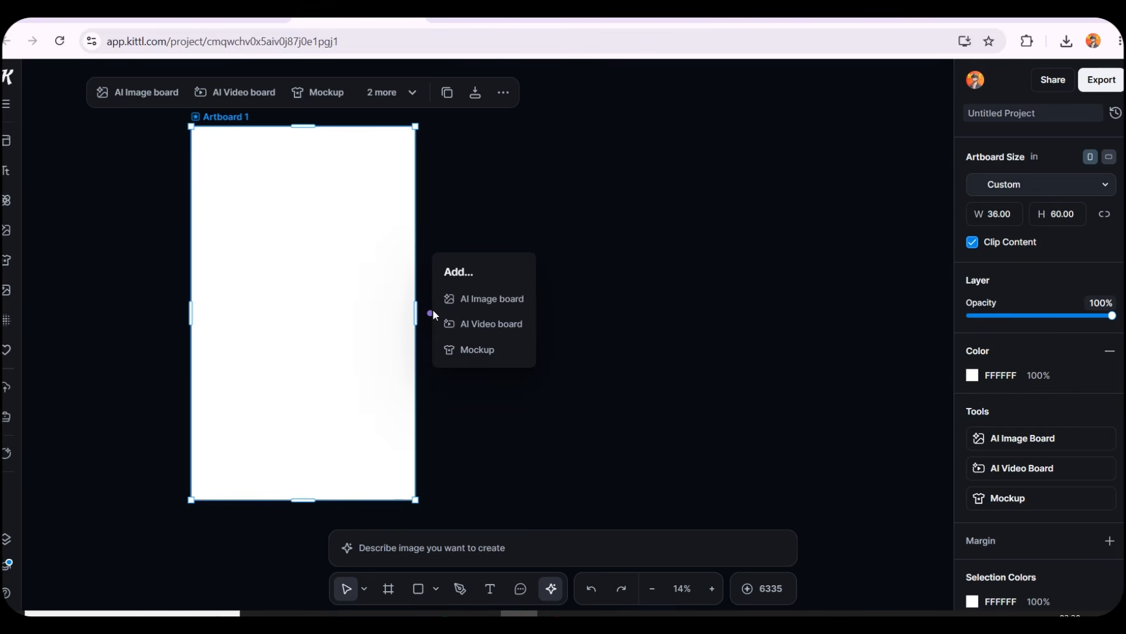
click(484, 299)
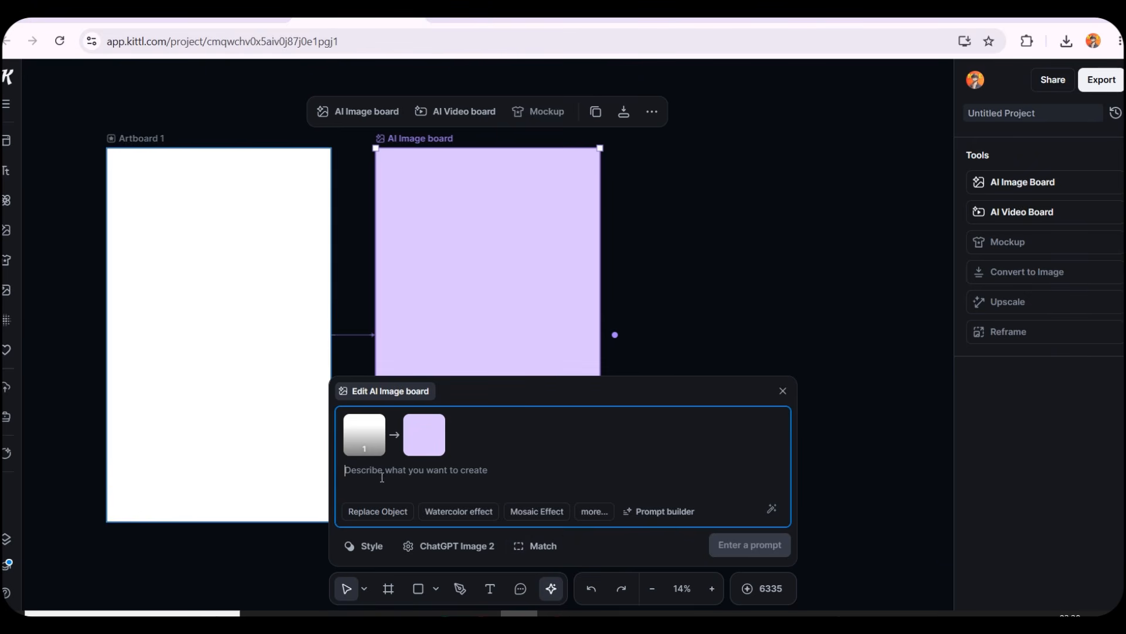
key(ctrl+v)
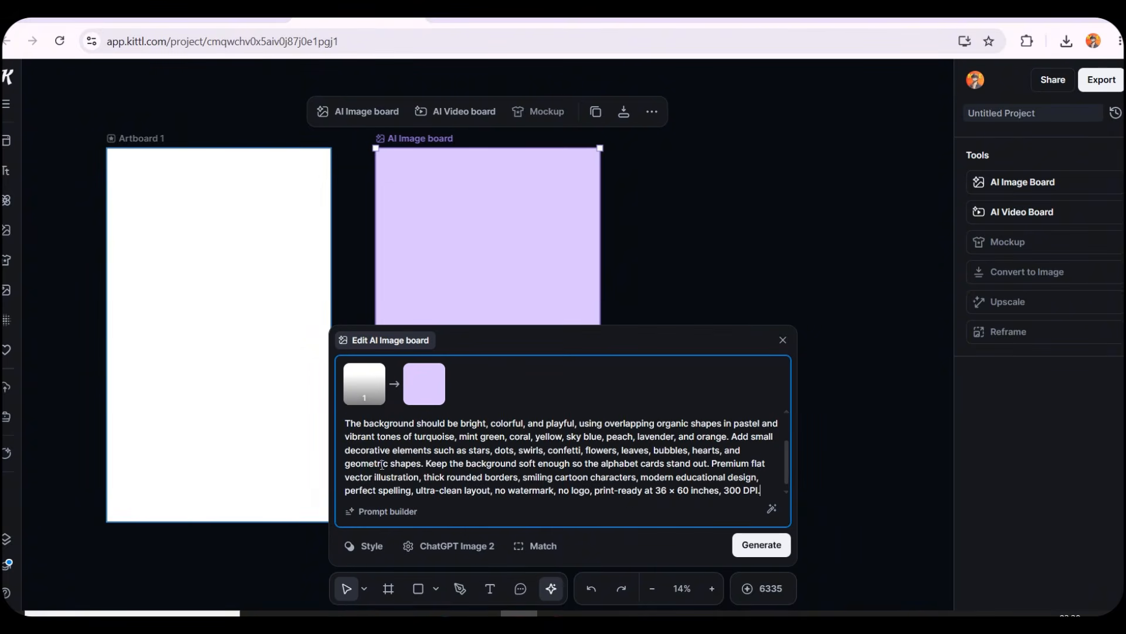
Review the alphabet play mat prompt's wording on the card layout, background and illustration style.
drag(378, 416, 586, 431)
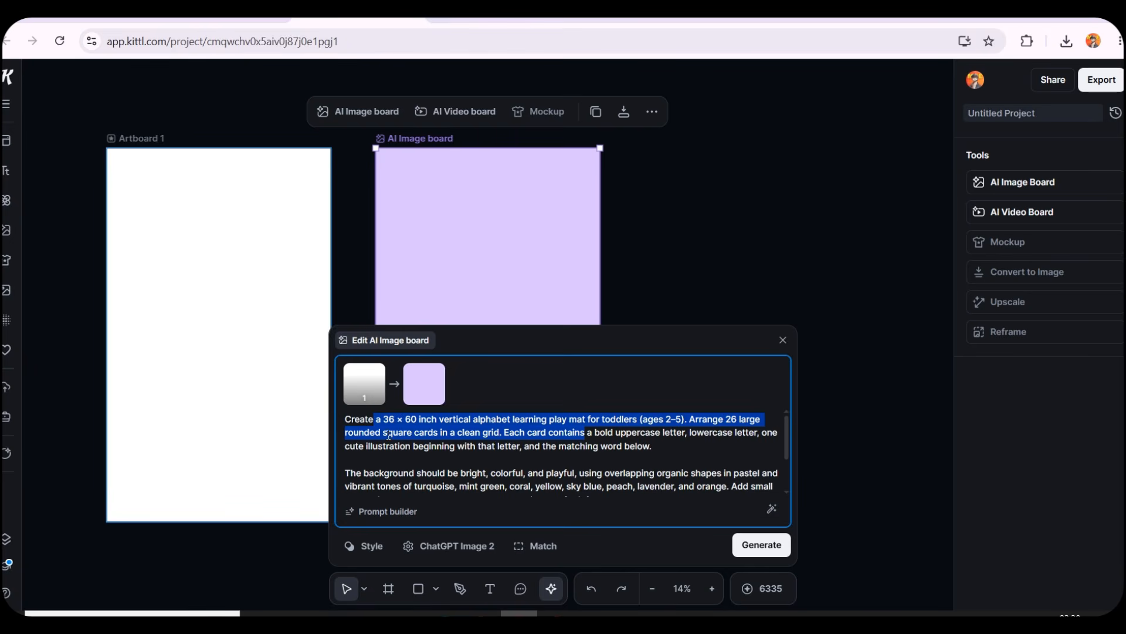
drag(389, 434, 514, 479)
scroll(473, 432, down, 2)
click(514, 479)
scroll(607, 446, up, 2)
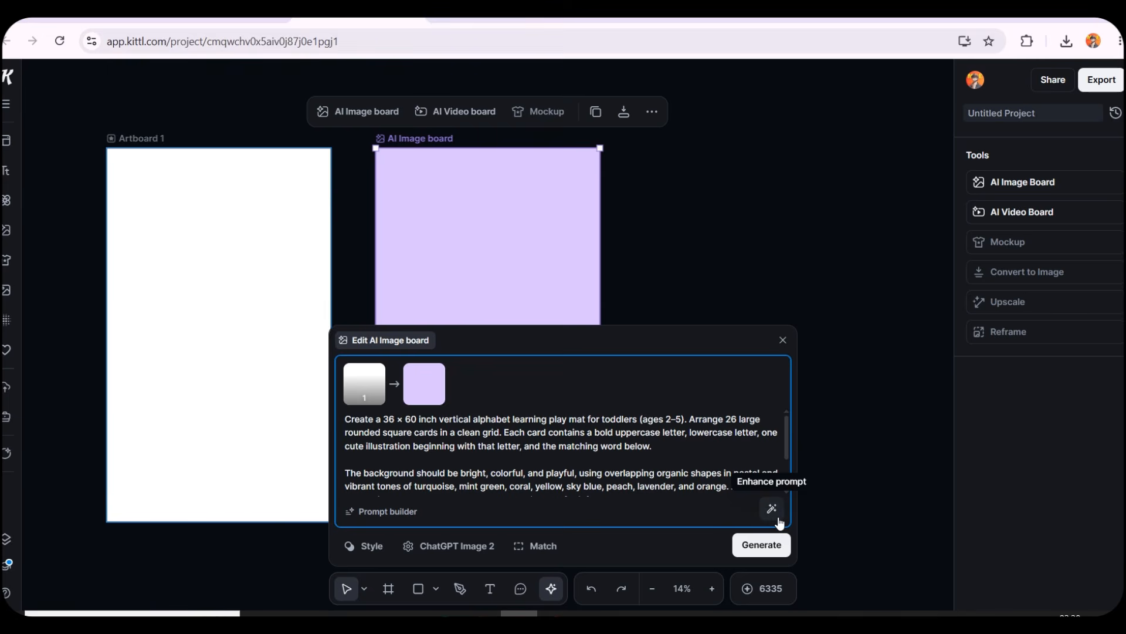
Browse the featured styles without applying one, and choose ChatGPT Image 2 from the recommended models for the image board.
click(365, 547)
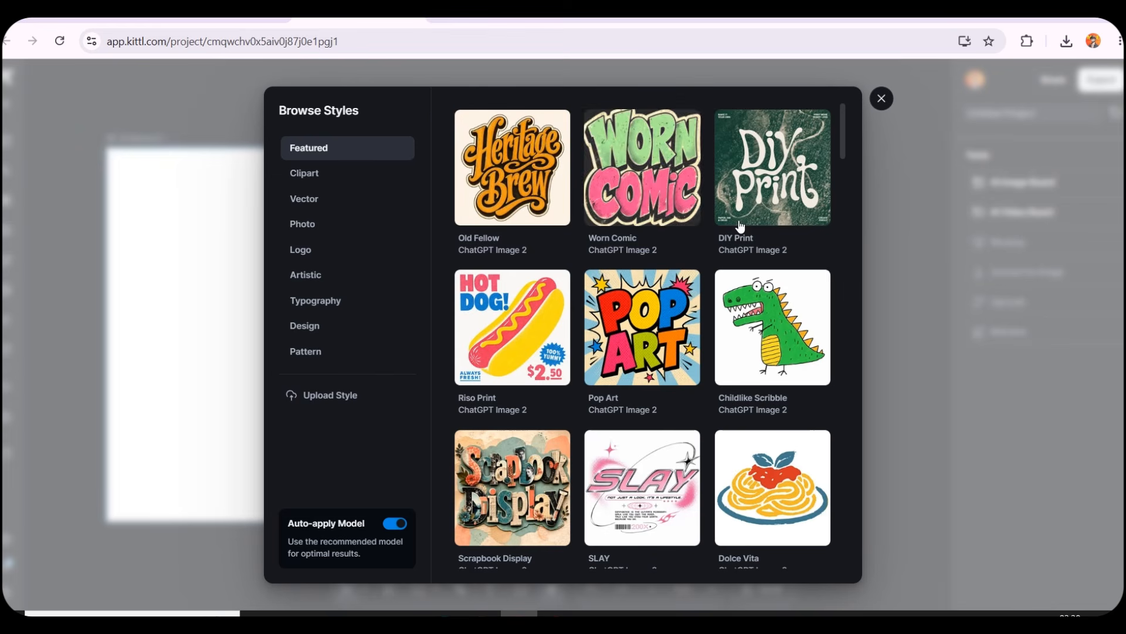
click(881, 99)
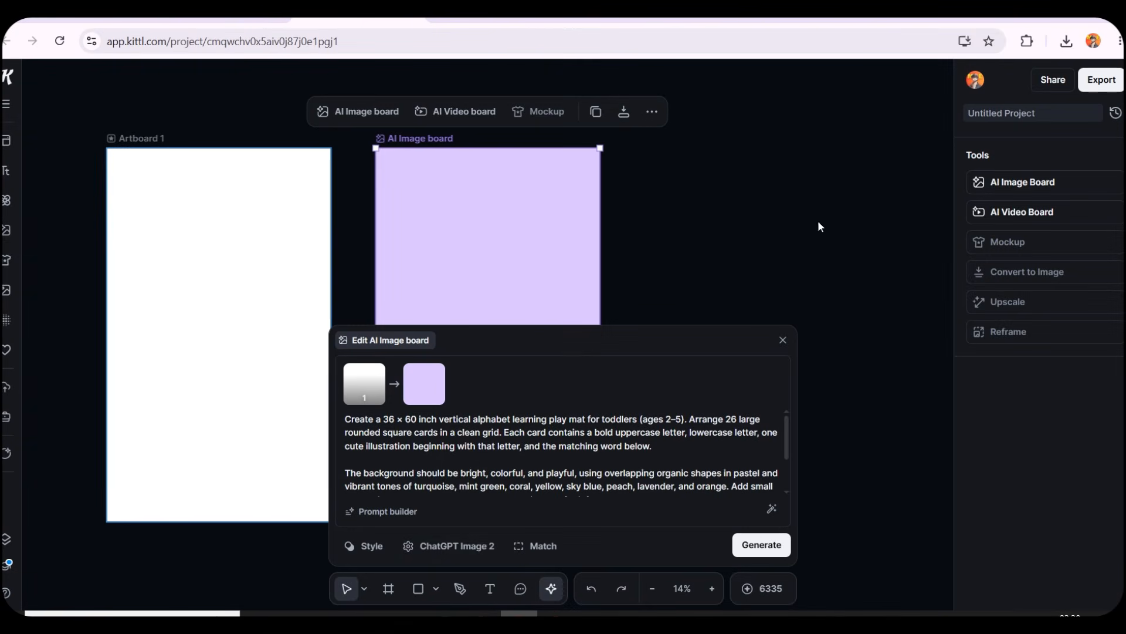
click(446, 547)
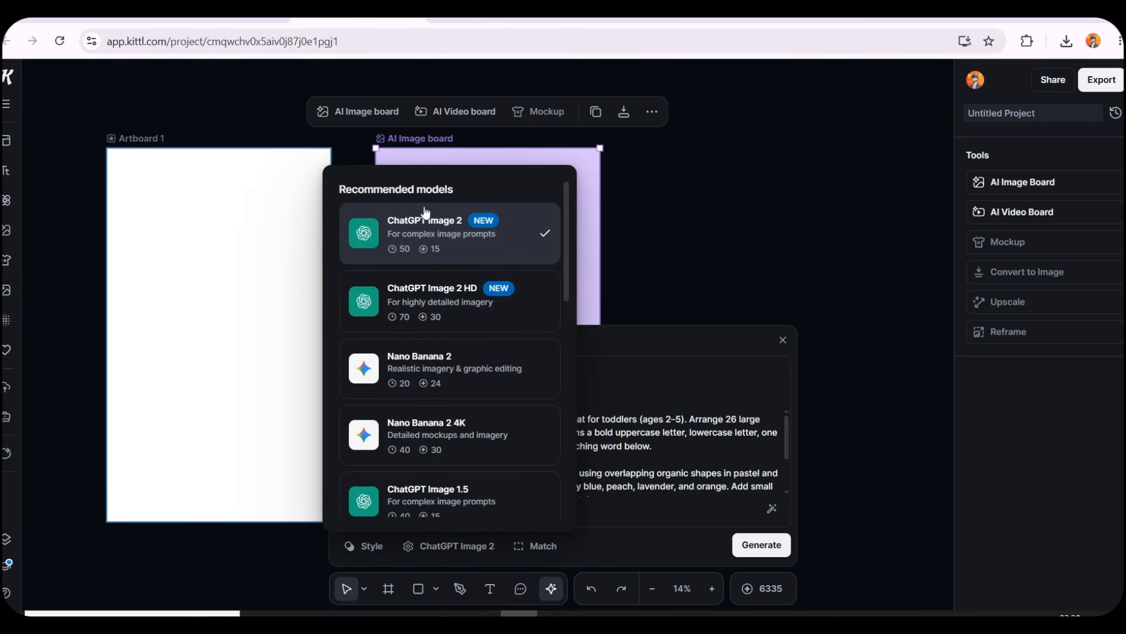
scroll(454, 332, down, 10)
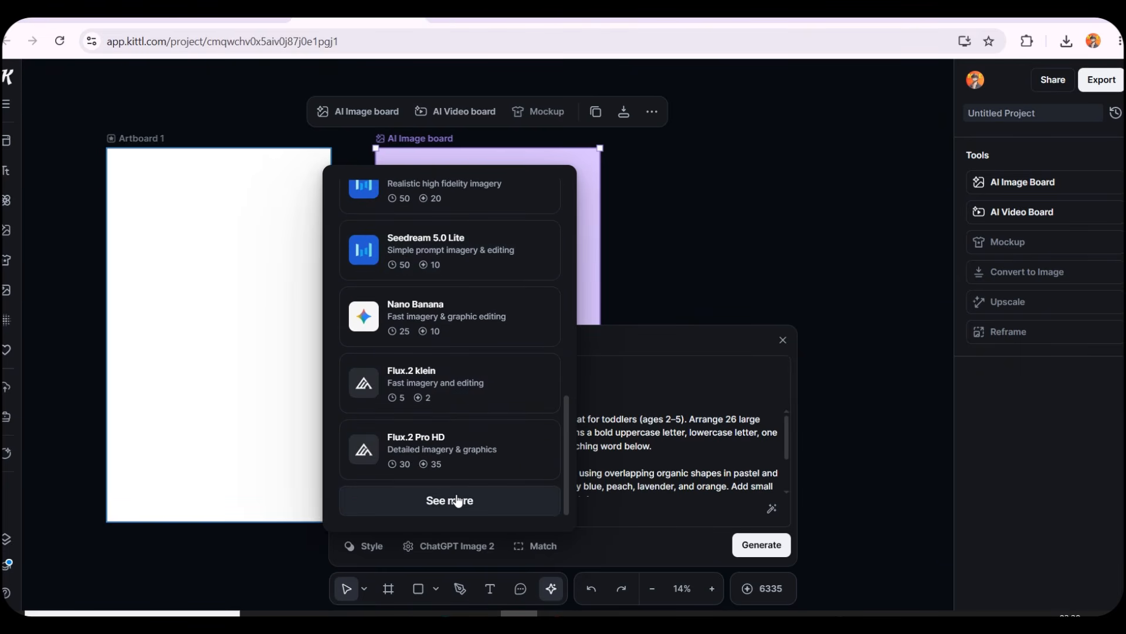
scroll(433, 399, up, 10)
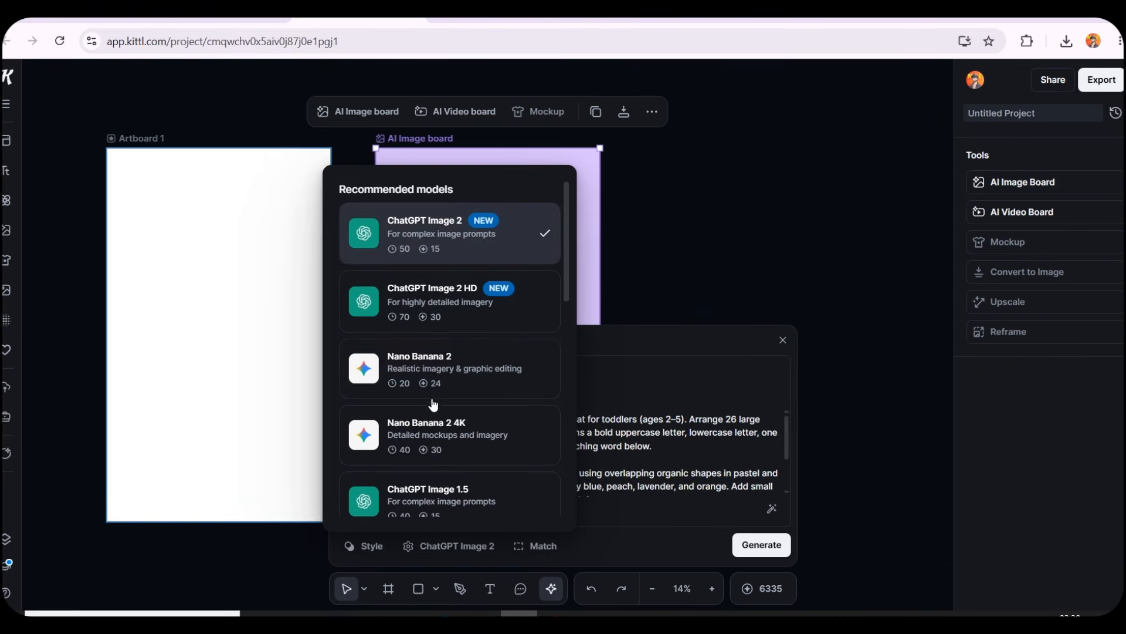
click(473, 239)
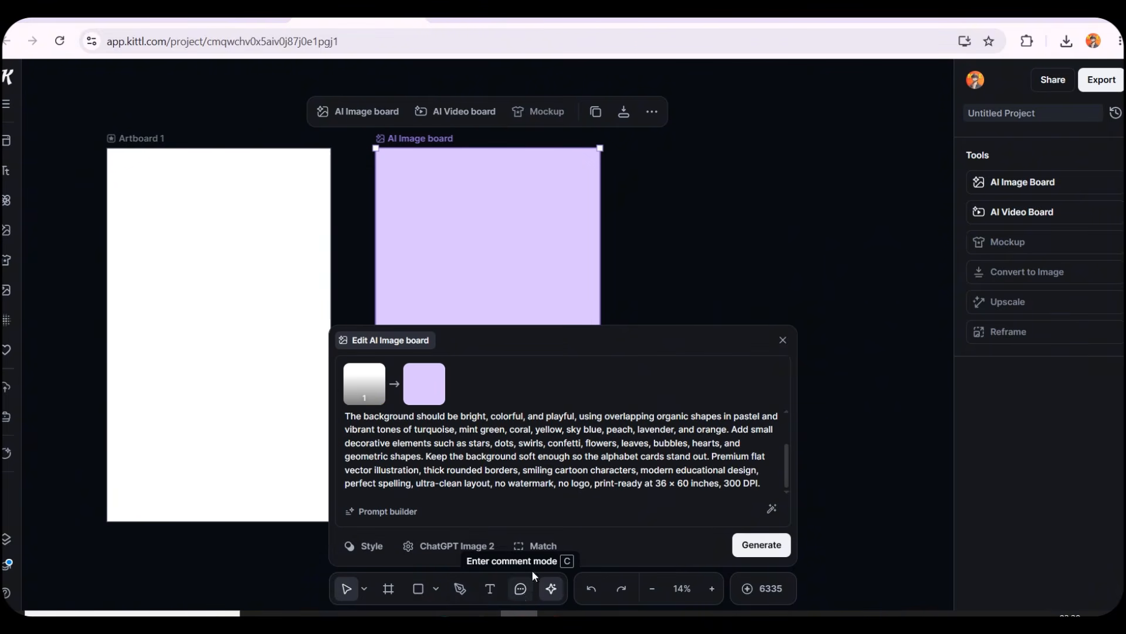
Set the image board's aspect ratio to Match Input and generate the first alphabet play mat design.
click(535, 545)
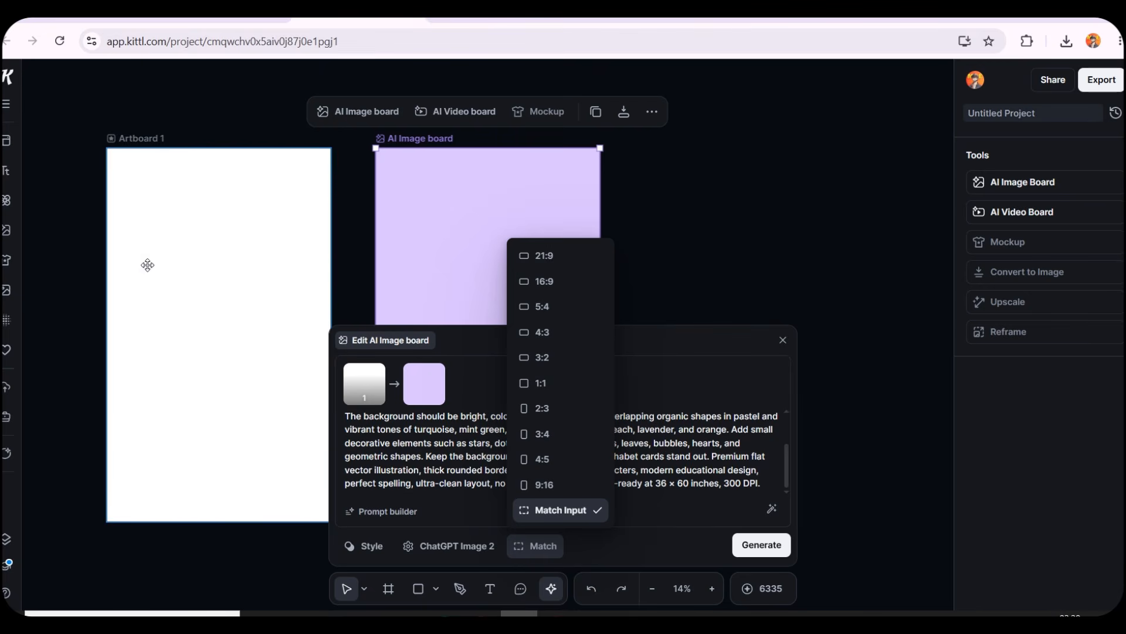
click(549, 516)
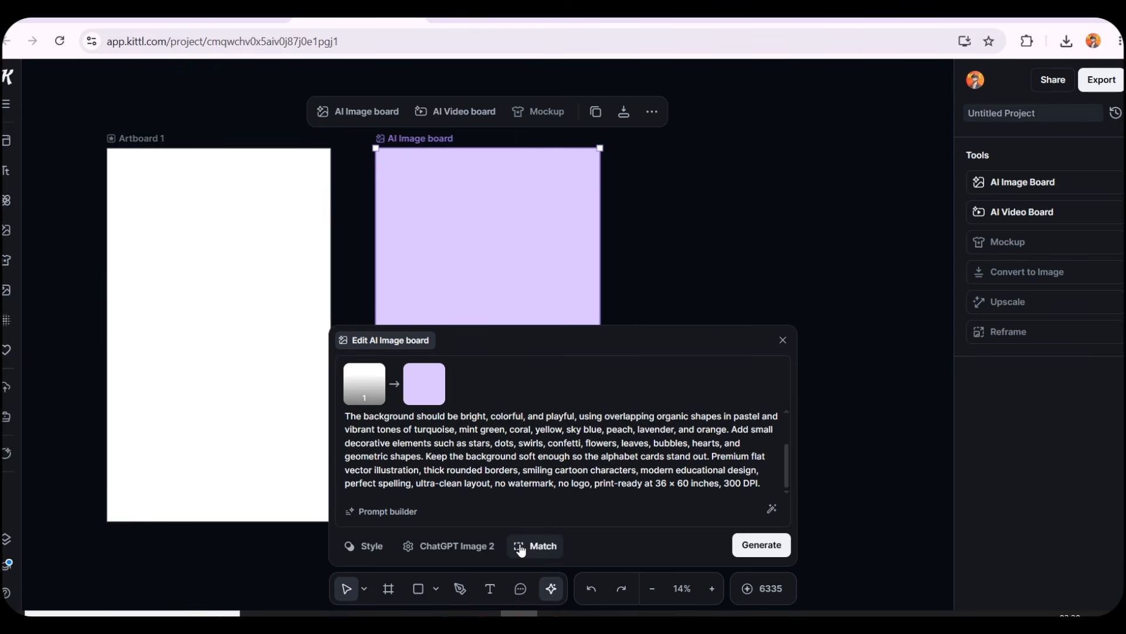
click(761, 545)
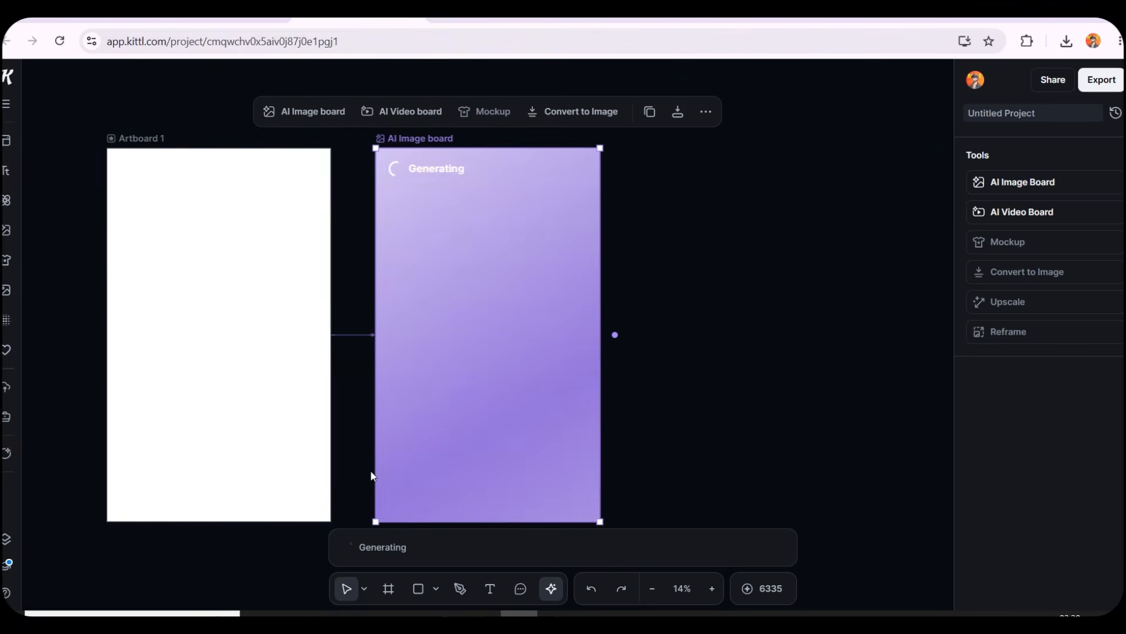
Add a second AI image board linked to the blank artboard and generate it from the pasted children's book vector style prompt with 26 cards.
drag(352, 464, 452, 419)
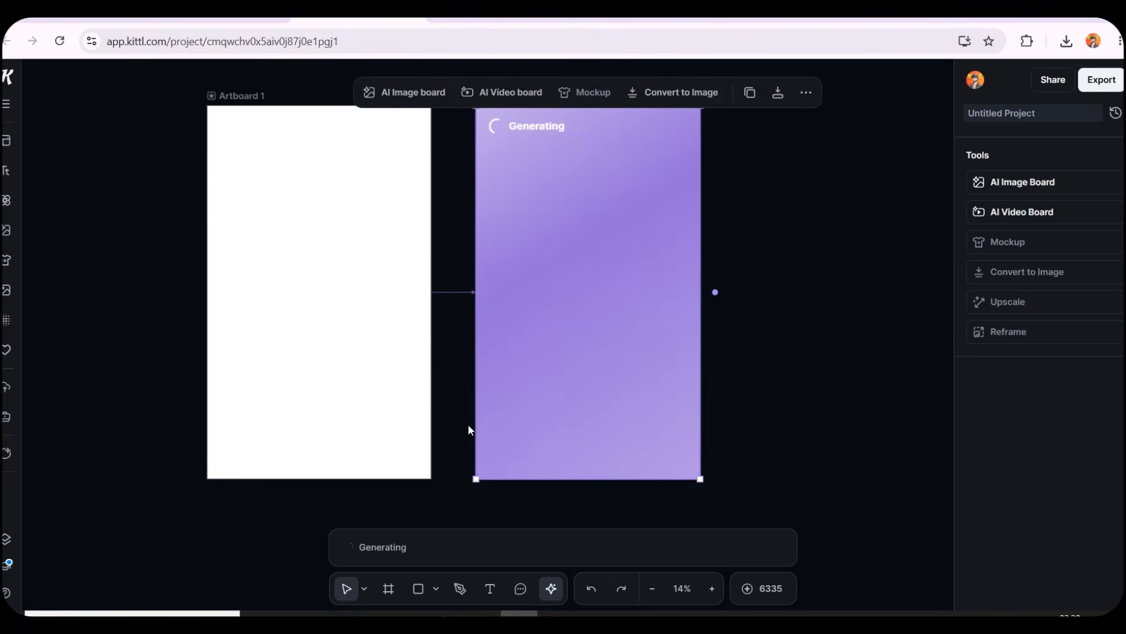
scroll(468, 424, down, 2)
scroll(469, 430, down, 2)
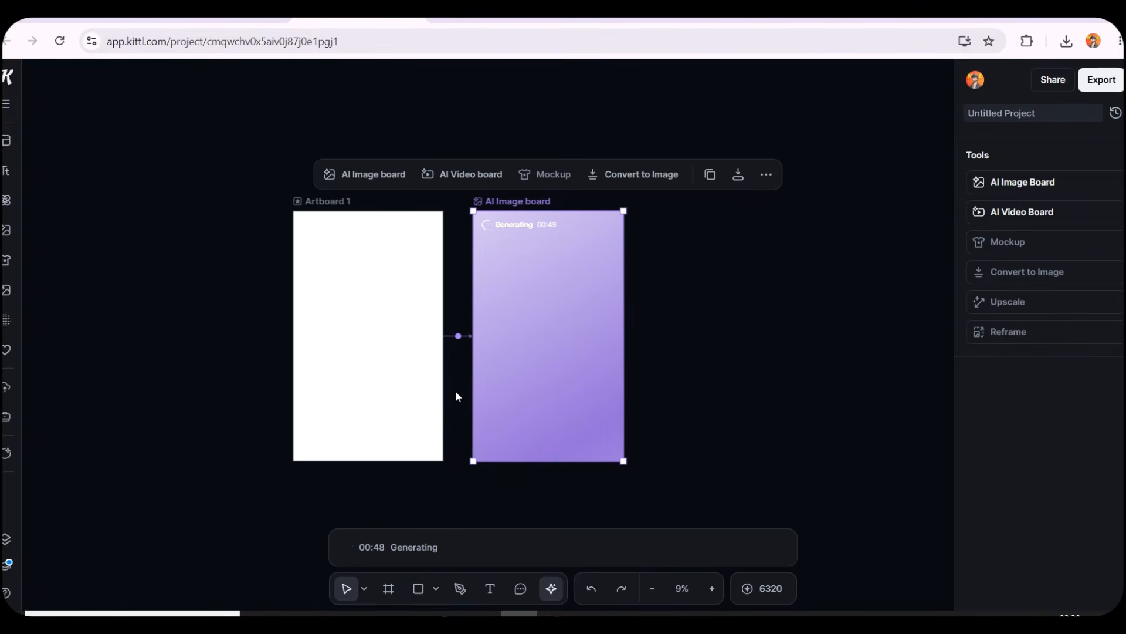
click(458, 336)
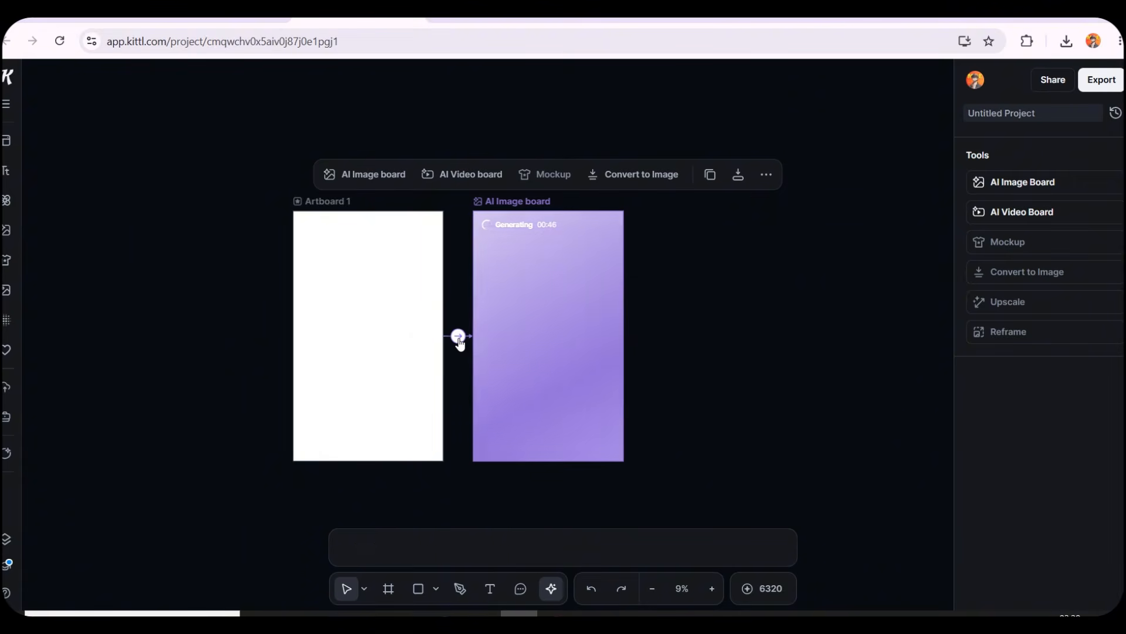
click(498, 327)
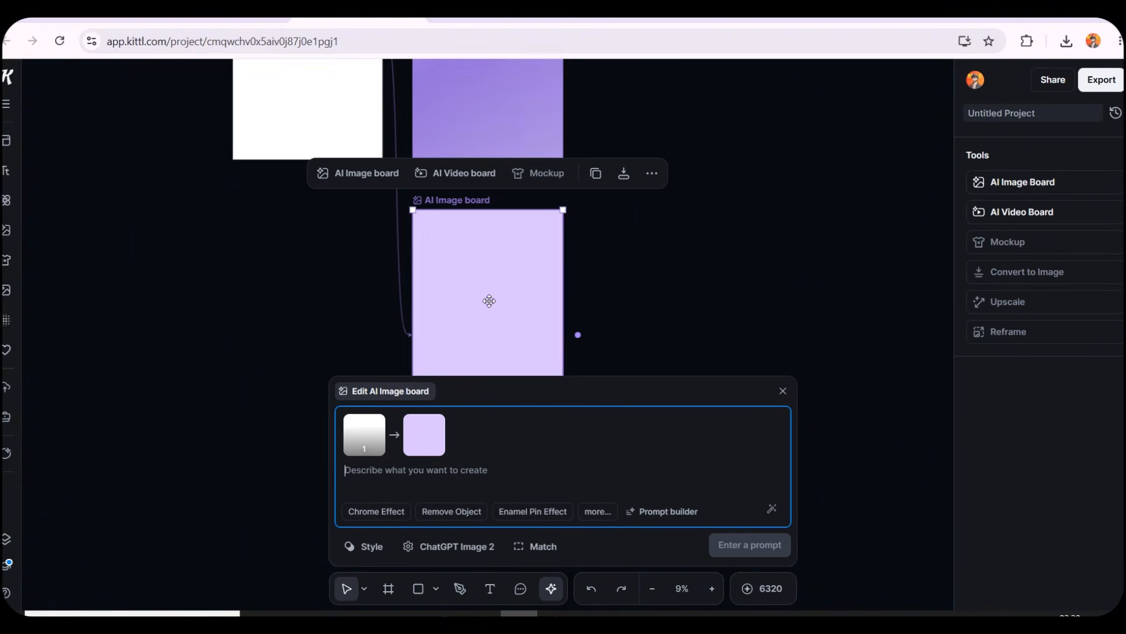
key(ctrl+v)
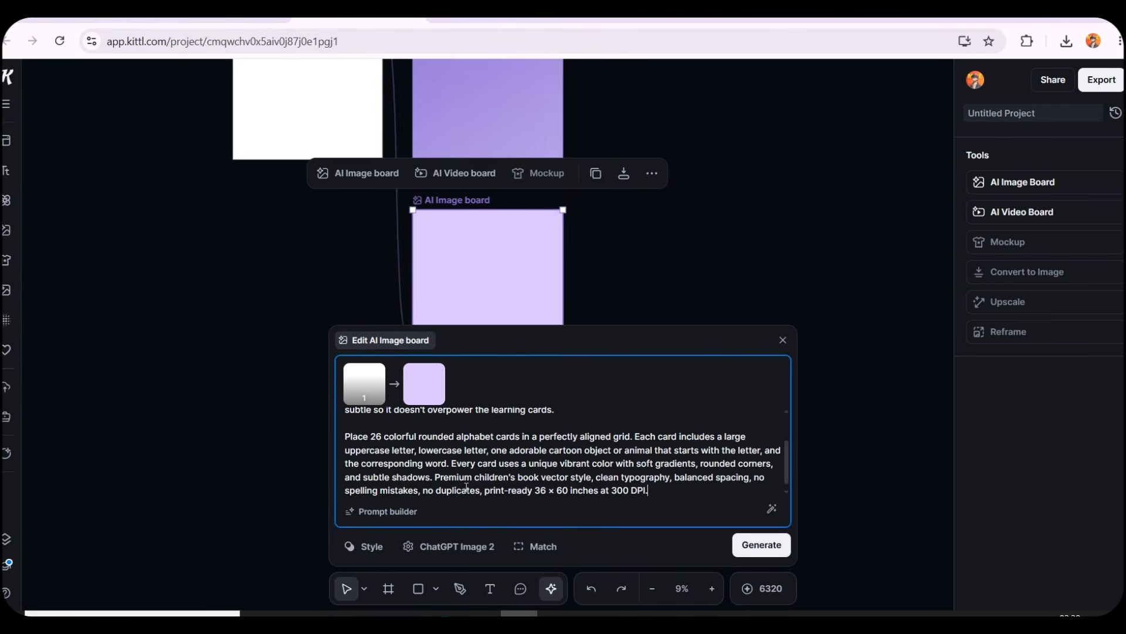
click(756, 545)
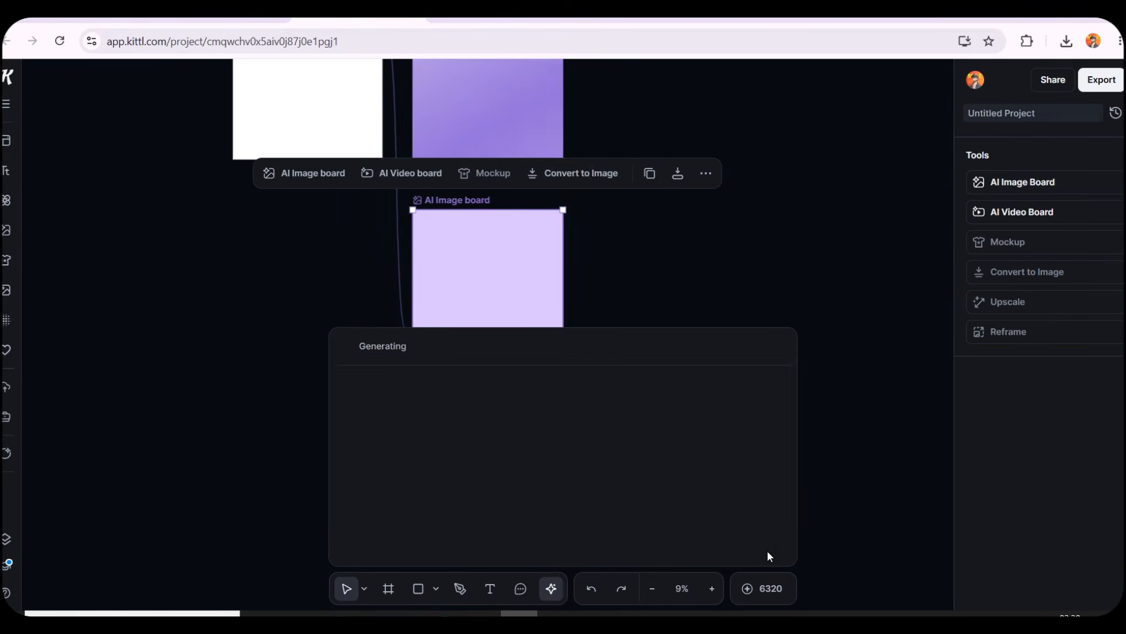
Add a third AI image board linked to the artboard and generate it from the pasted prompt for 26 oversized cards with a premium 3D appearance.
click(681, 589)
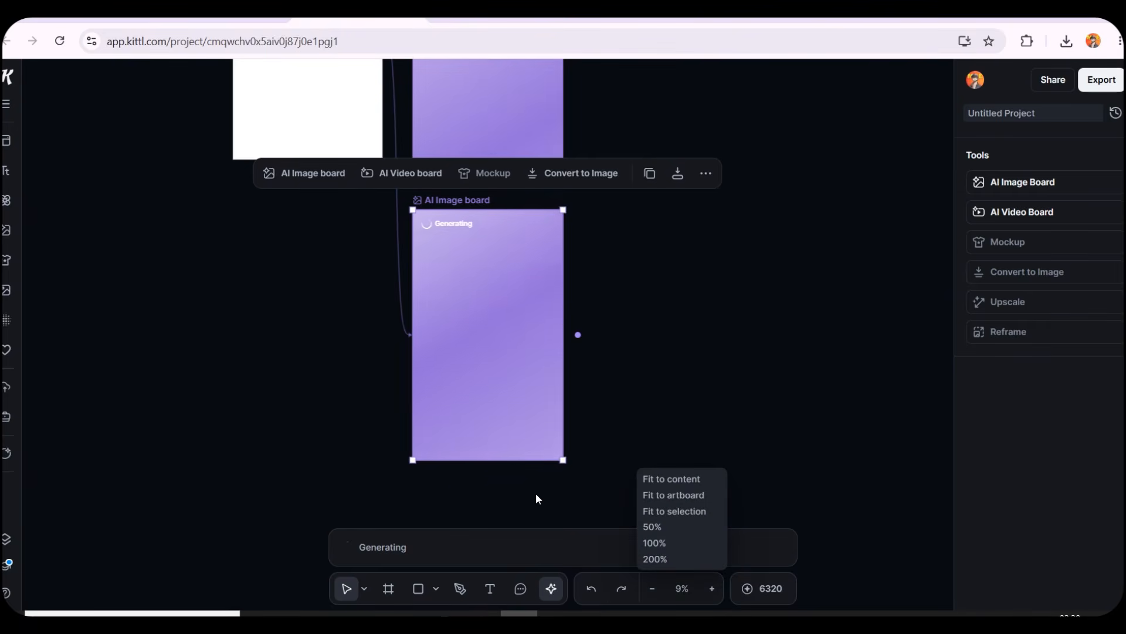
click(338, 289)
drag(338, 289, 443, 422)
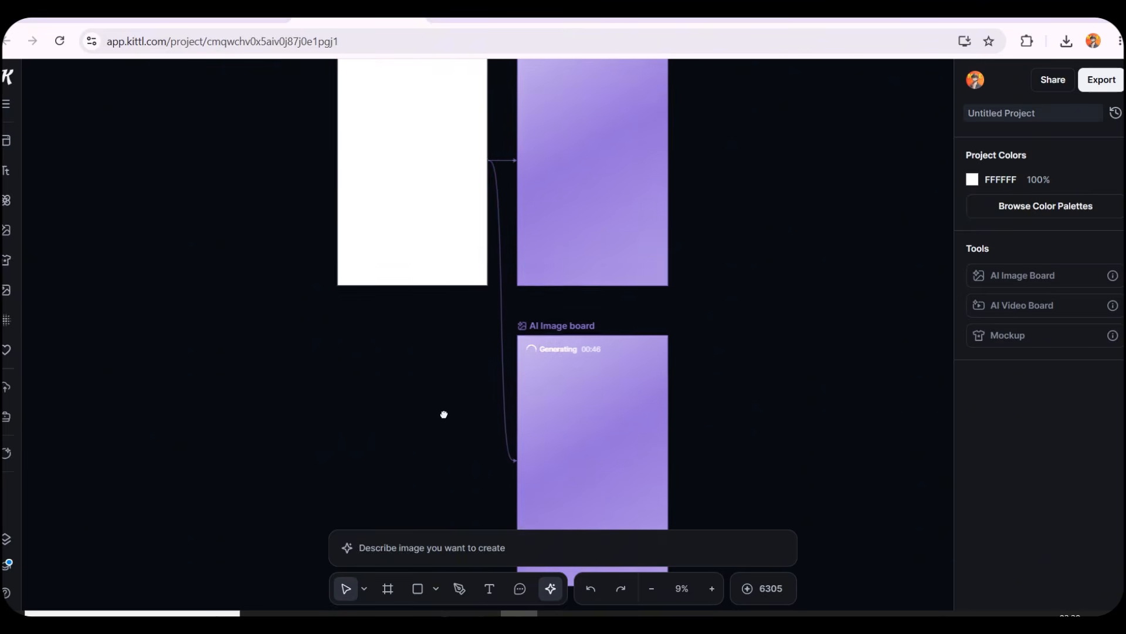
click(503, 168)
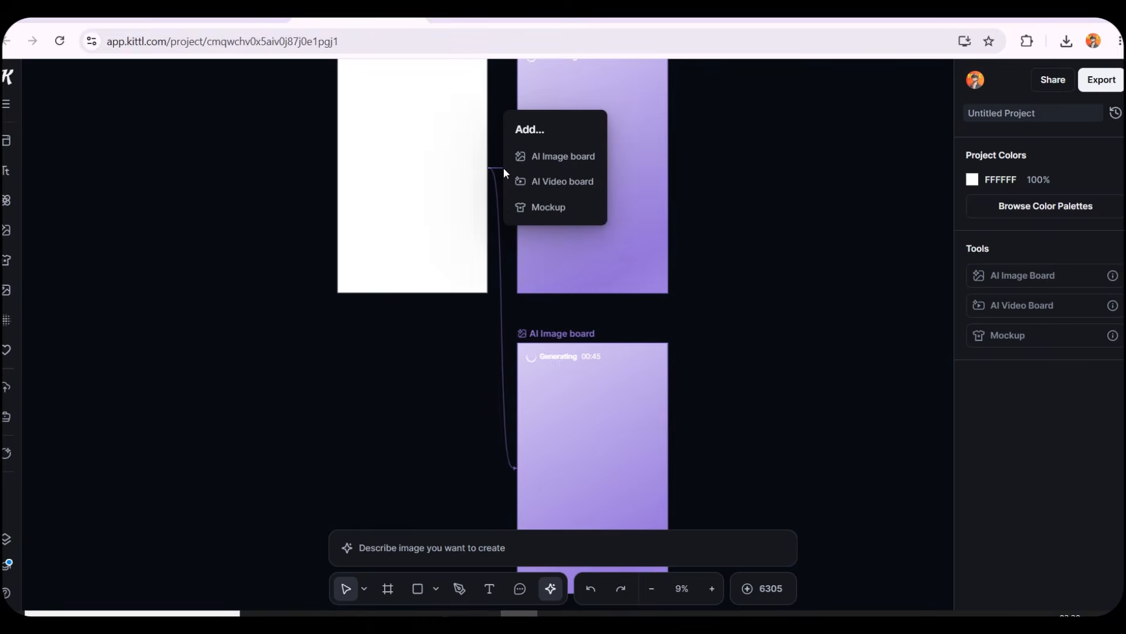
click(554, 156)
key(ctrl+v)
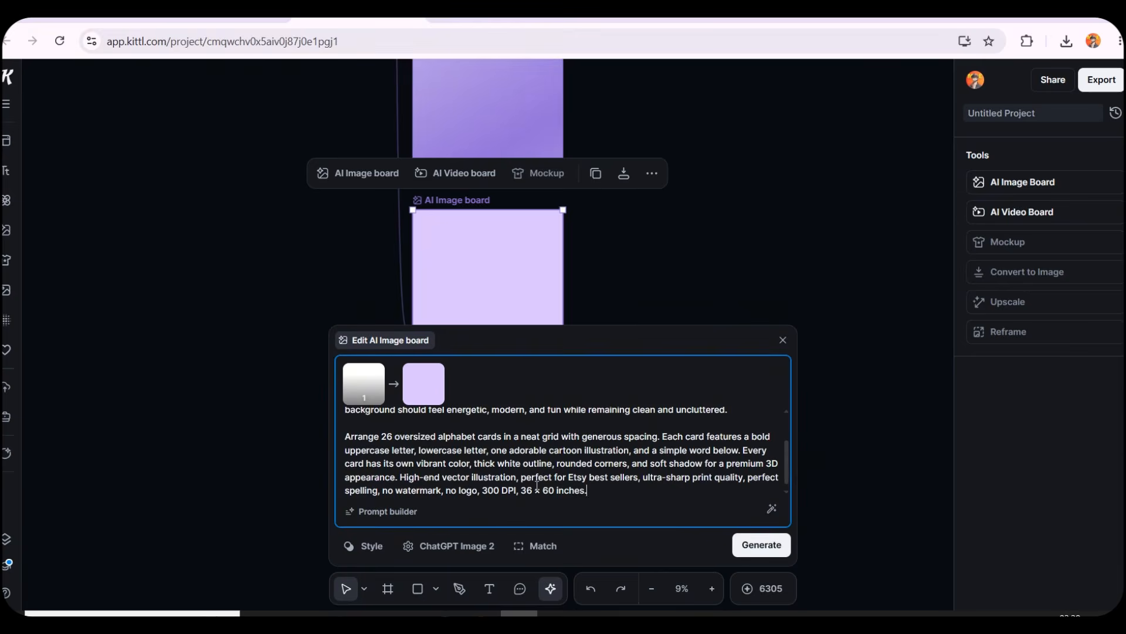
click(753, 553)
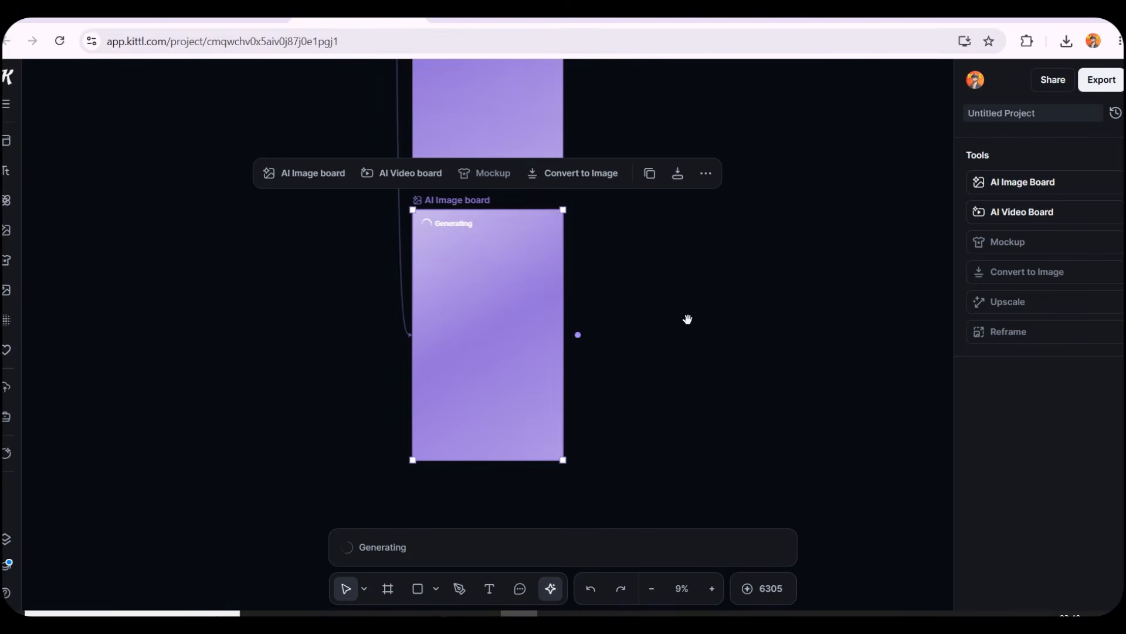
Look over the generated boards and examine the first alphabet mat's letter cards, illustrations and background up close.
drag(686, 317, 666, 402)
scroll(674, 365, down, 5)
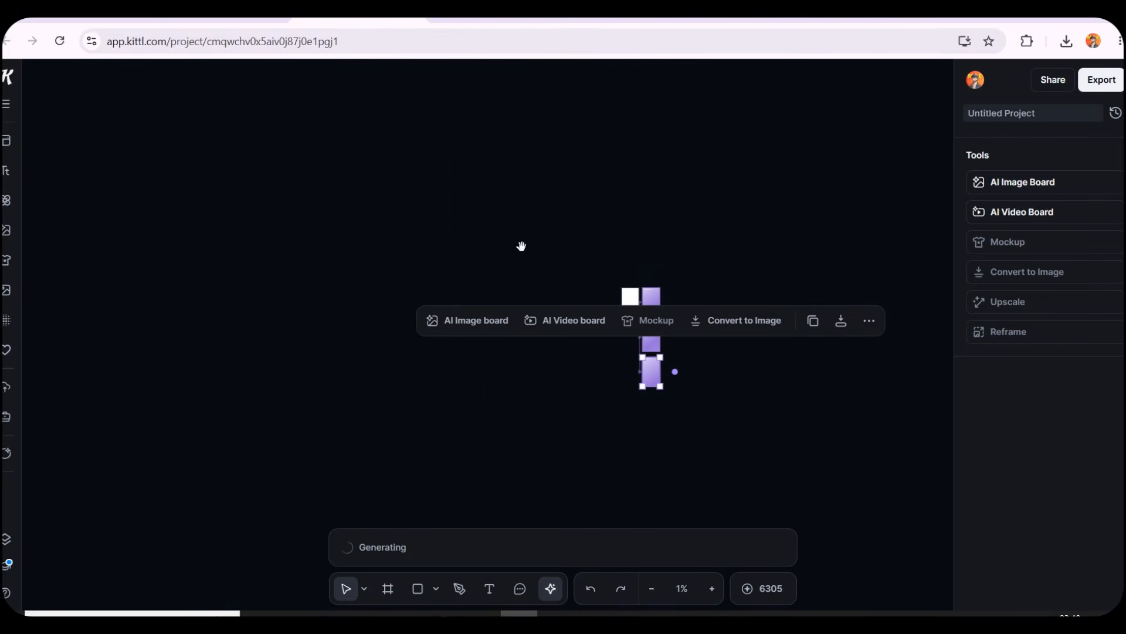
drag(521, 247, 233, 159)
scroll(328, 206, up, 3)
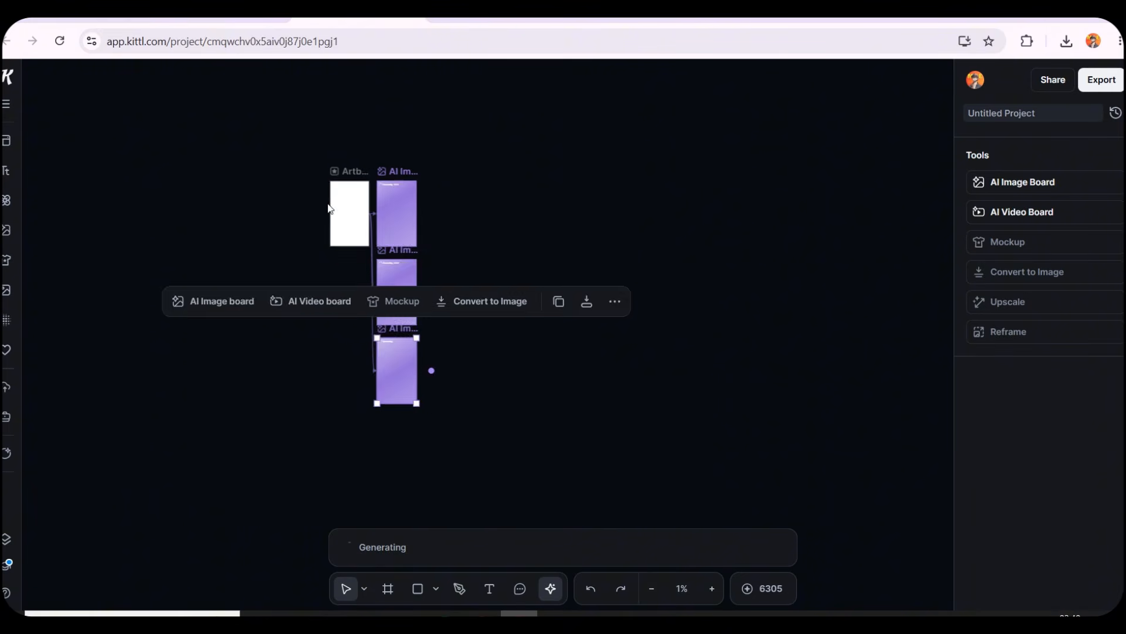
click(261, 236)
drag(263, 368, 315, 311)
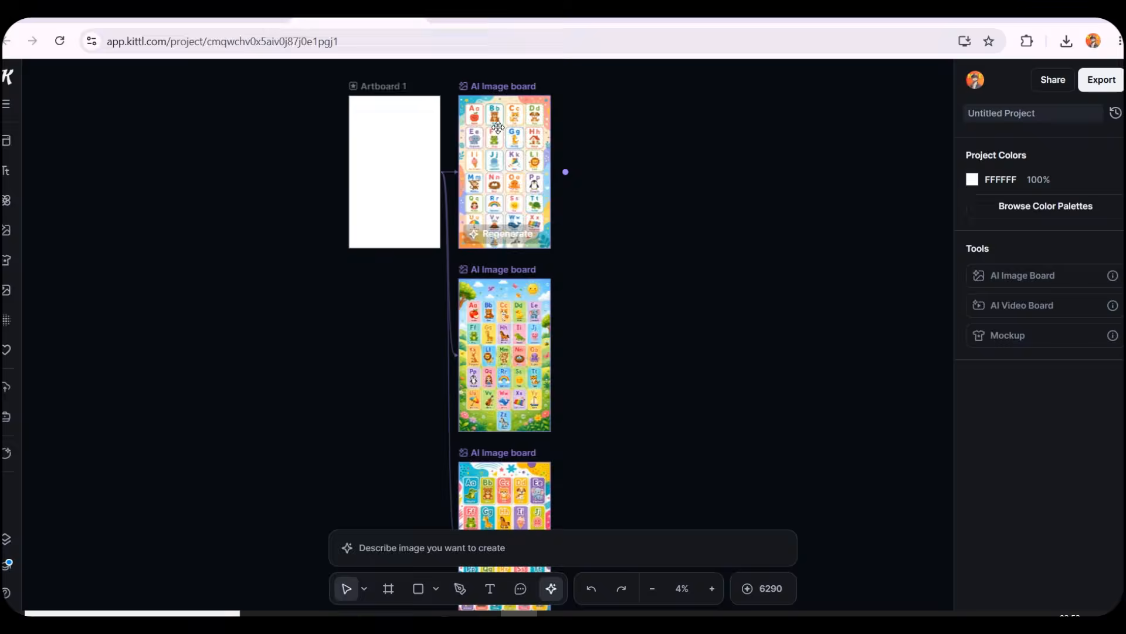
scroll(498, 128, up, 5)
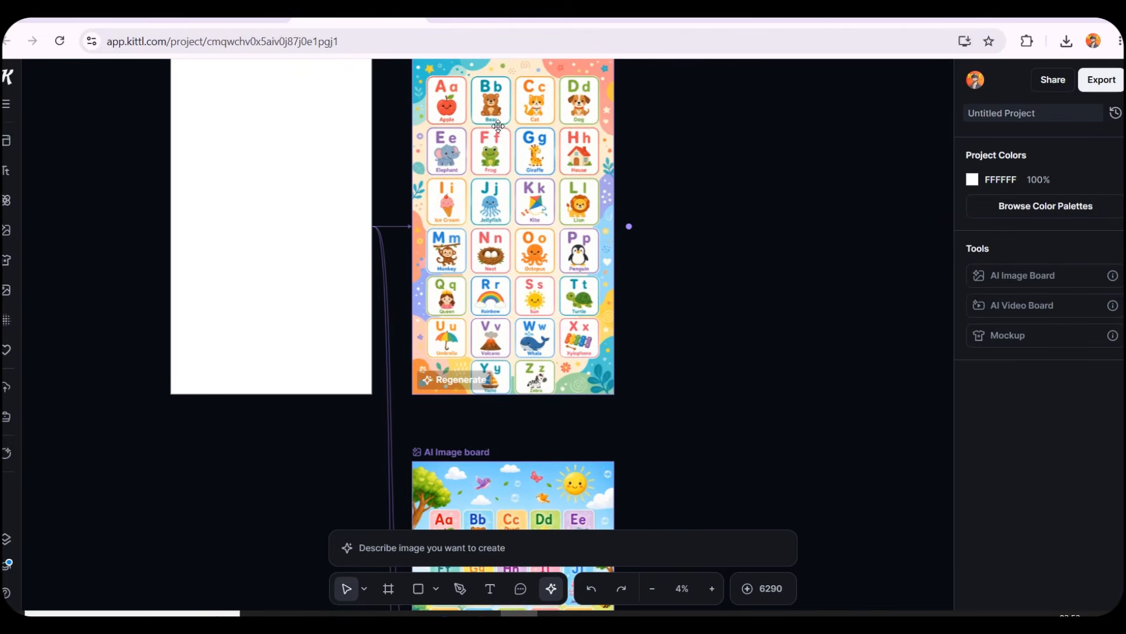
drag(666, 160, 672, 220)
scroll(609, 199, down, 1)
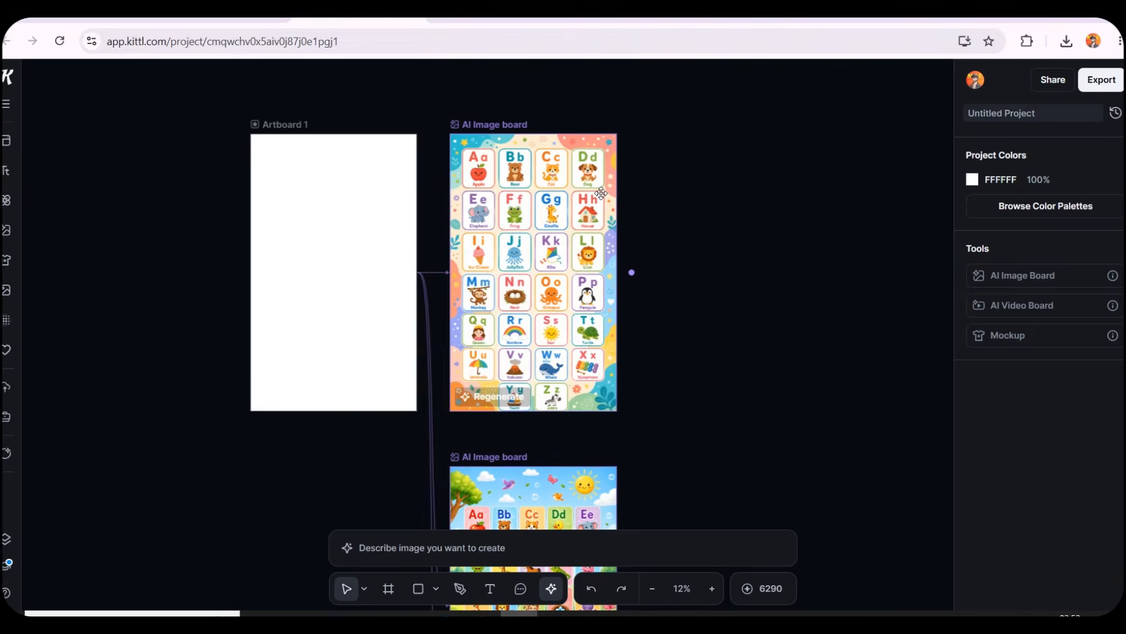
scroll(610, 182, up, 2)
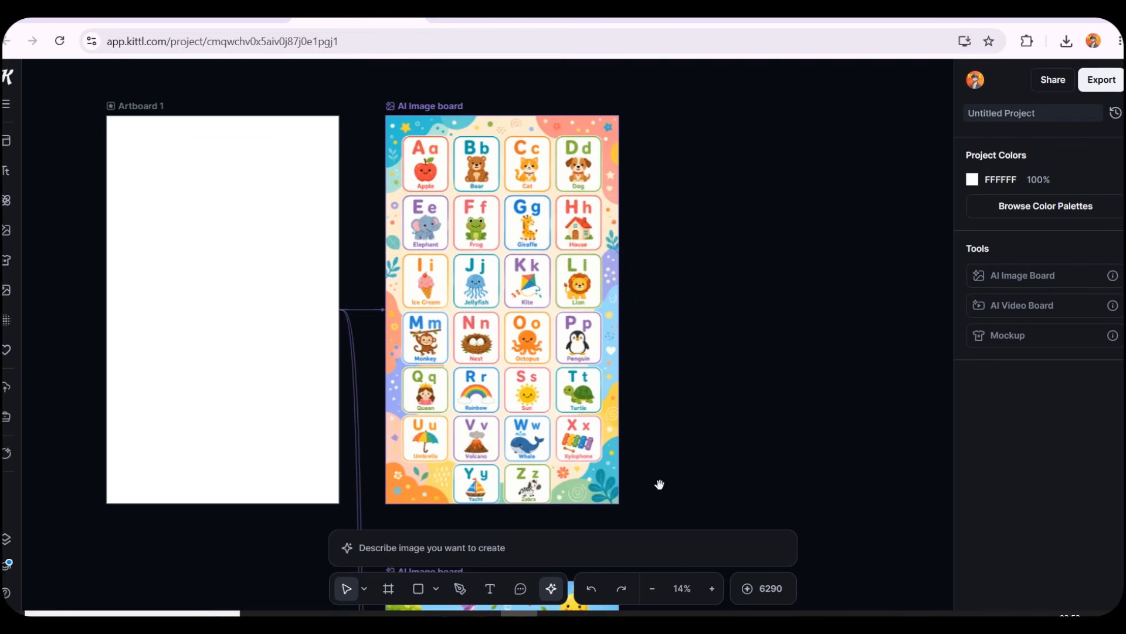
Examine the second and third generated alphabet mats and compare their card grids, illustrations and backgrounds with the first design.
drag(659, 484, 678, 226)
drag(656, 541, 639, 365)
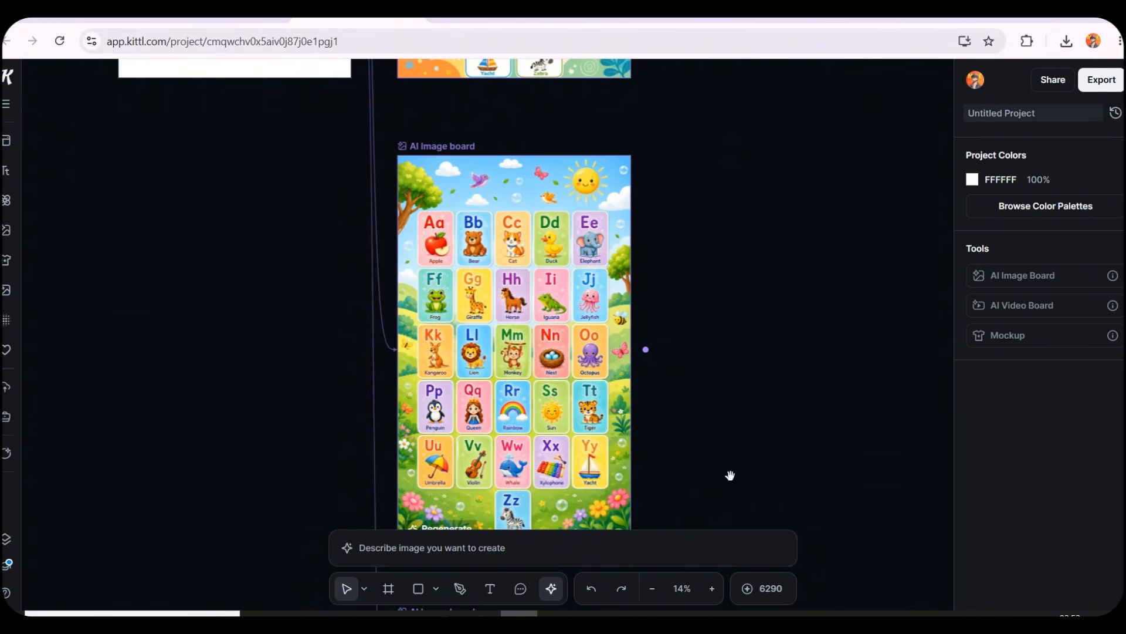
scroll(729, 458, down, 10)
drag(777, 274, 747, 336)
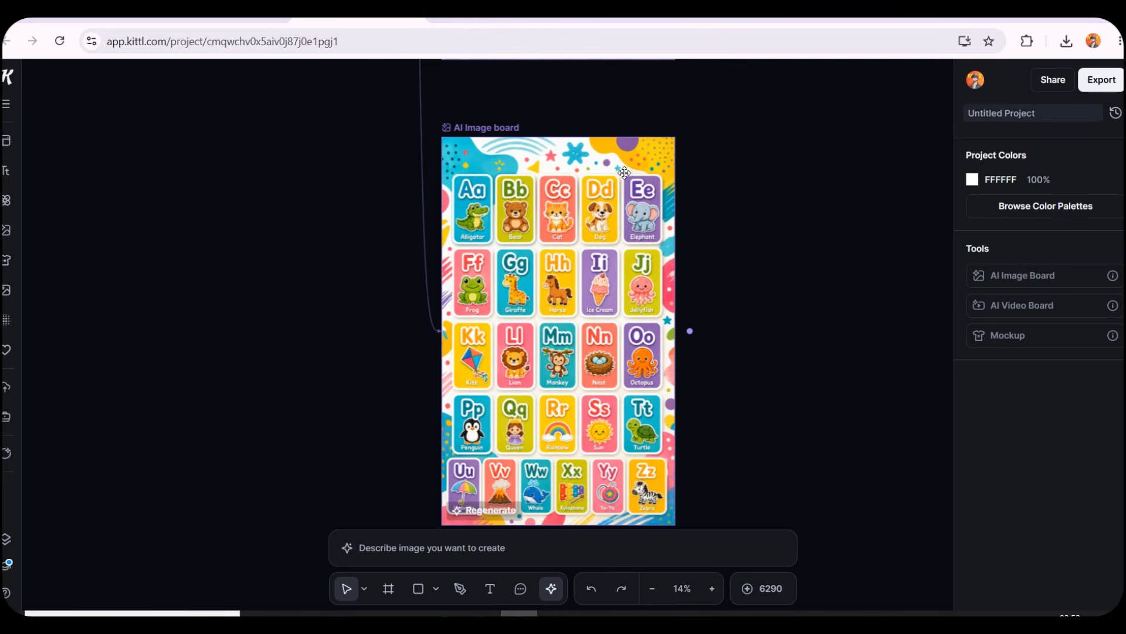
scroll(678, 390, up, 6)
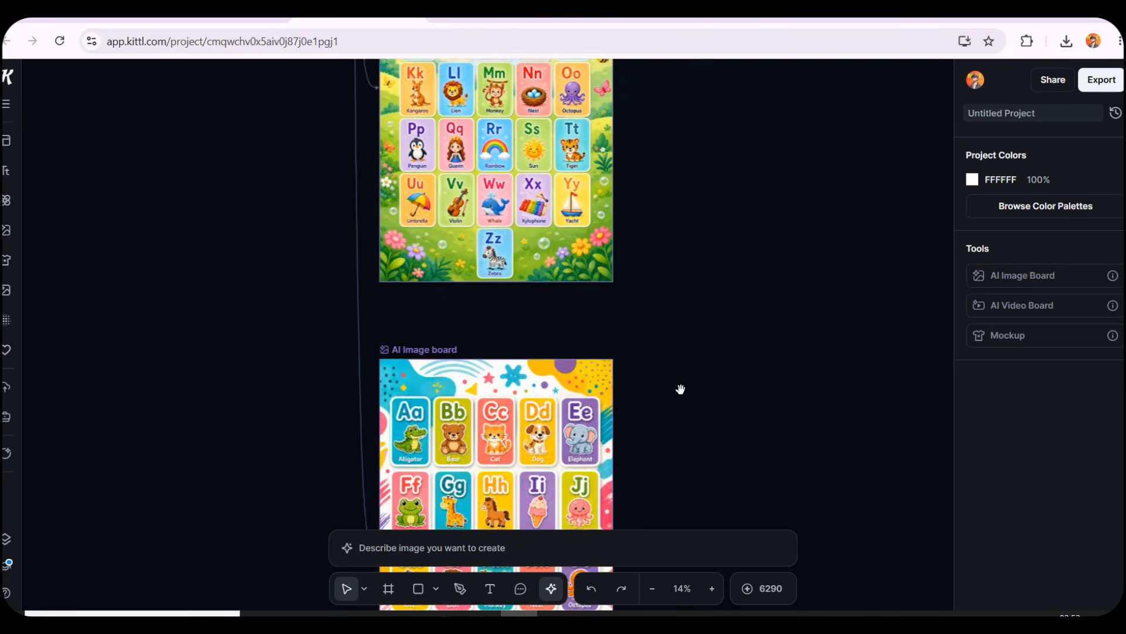
scroll(741, 150, down, 7)
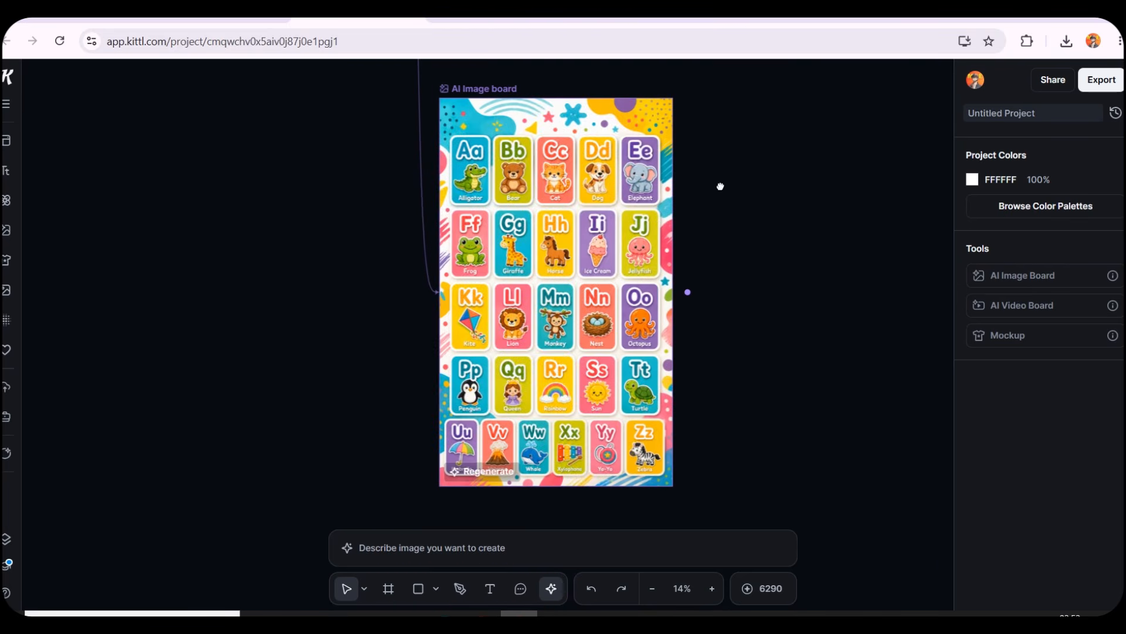
scroll(720, 186, up, 5)
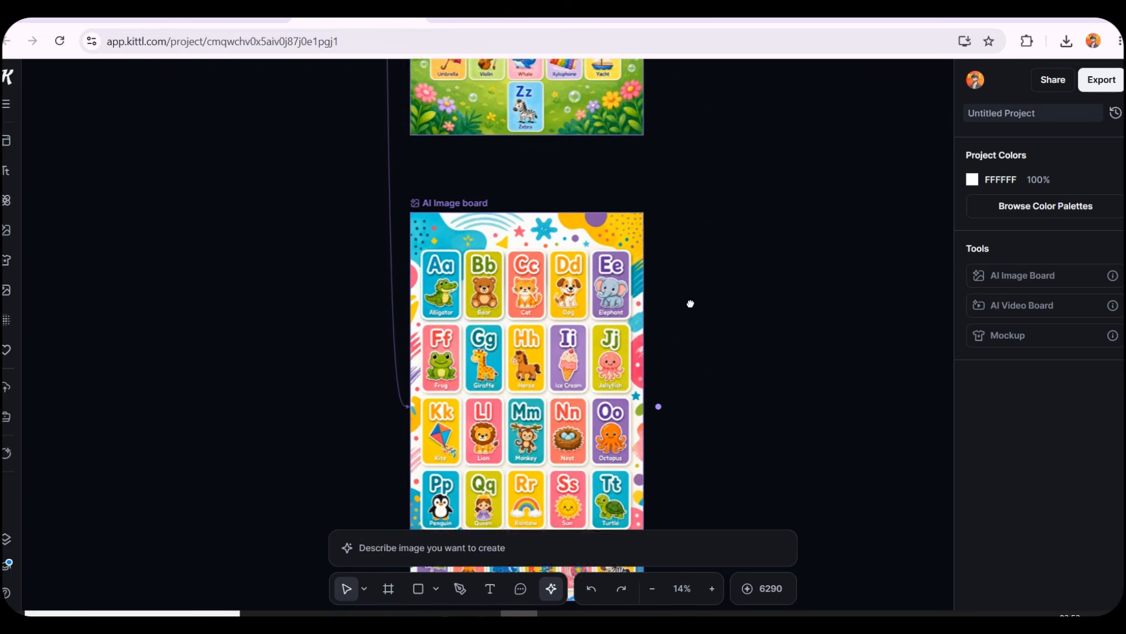
scroll(669, 213, up, 3)
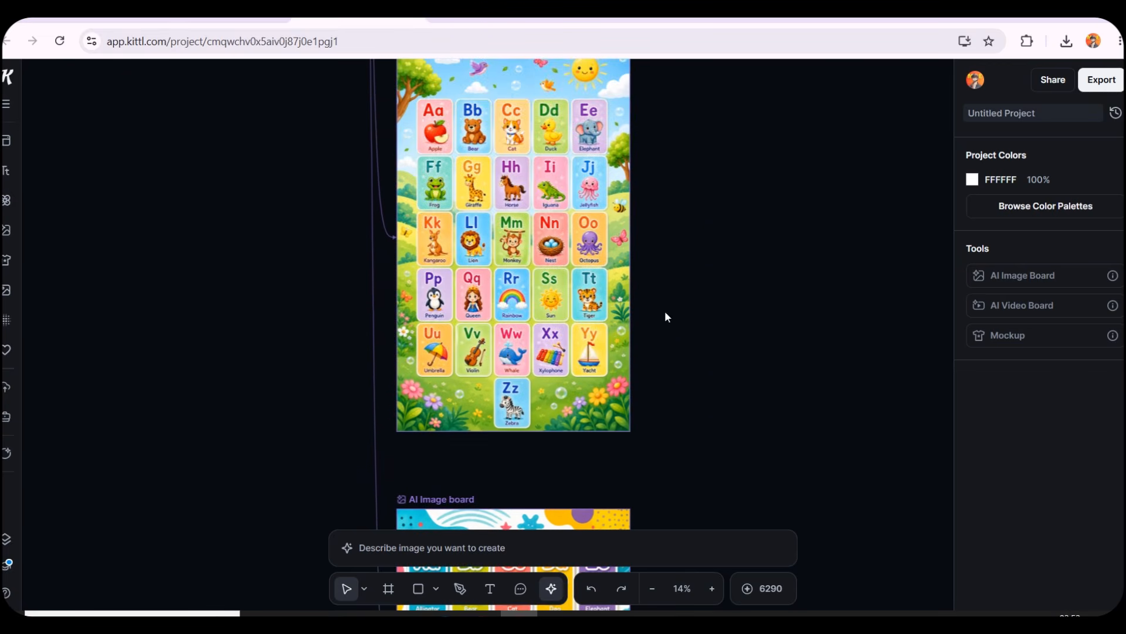
key(ctrl+equal)
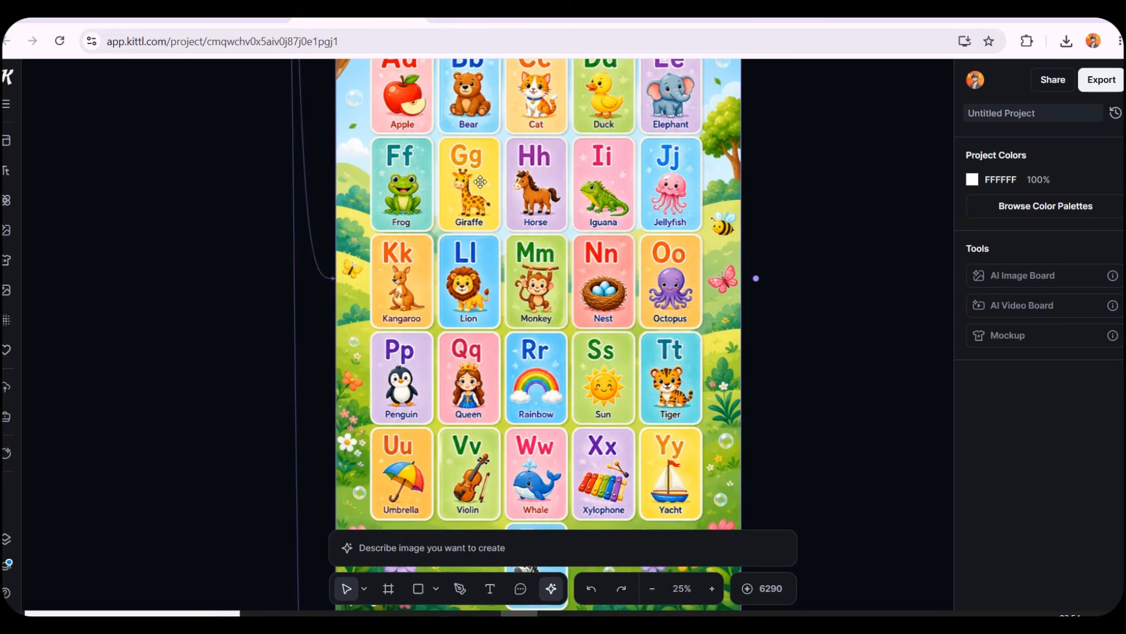
scroll(481, 182, down, 3)
scroll(504, 328, up, 3)
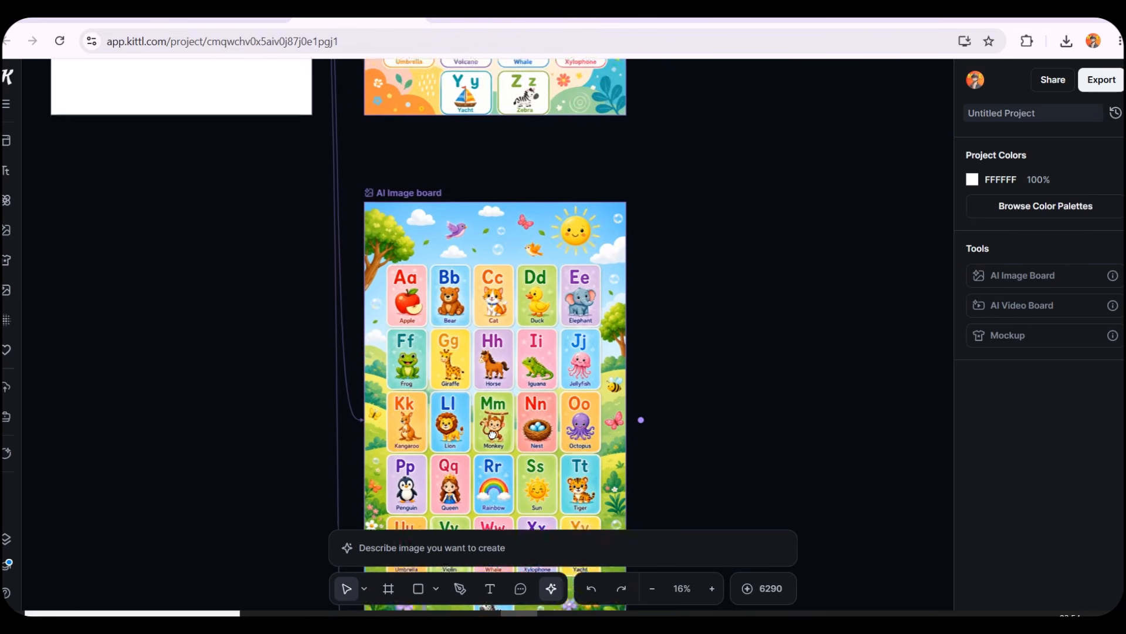
scroll(455, 317, up, 5)
scroll(528, 264, left, 3)
scroll(540, 213, down, 3)
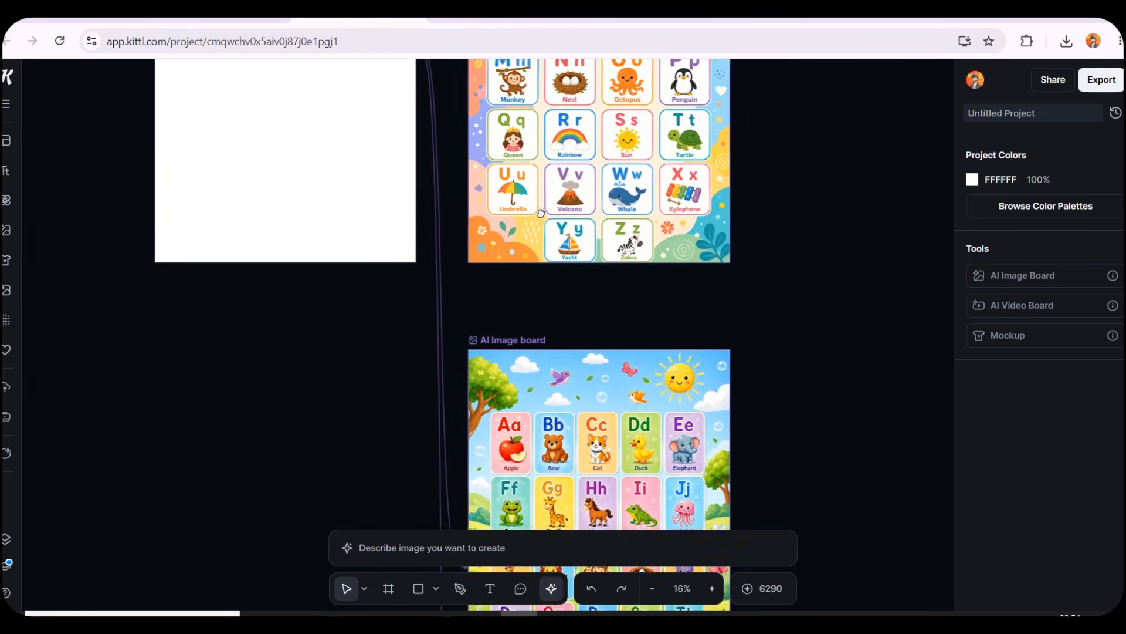
Move the nature-themed alphabet image board onto the blank artboard, aligned exactly over it.
scroll(541, 212, down, 3)
scroll(649, 395, down, 3)
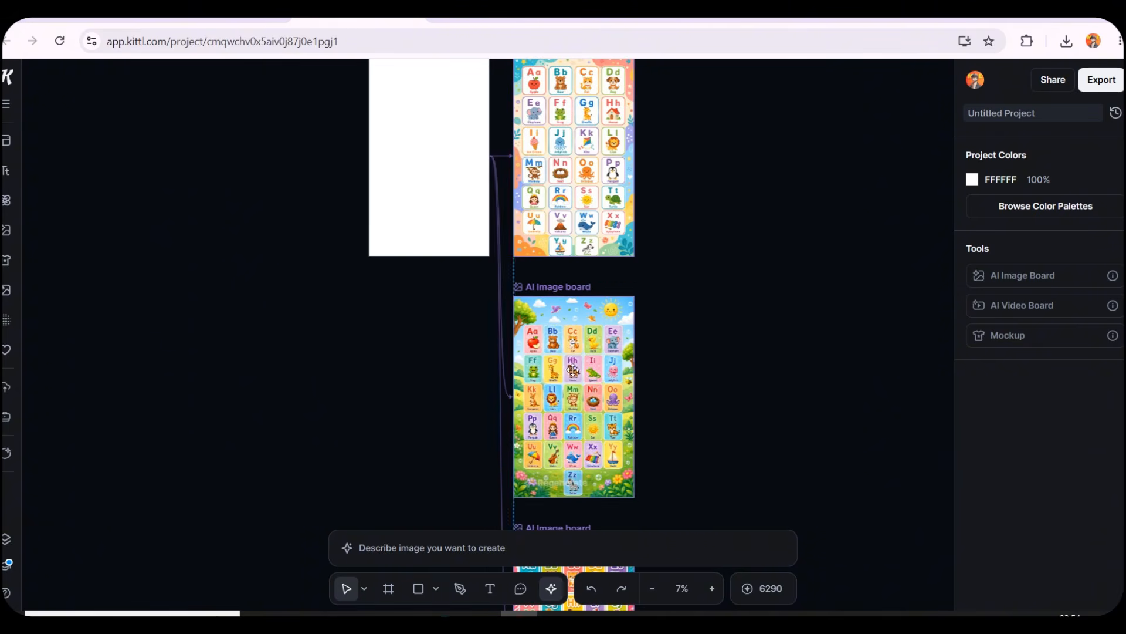
drag(573, 369, 444, 145)
scroll(444, 271, up, 3)
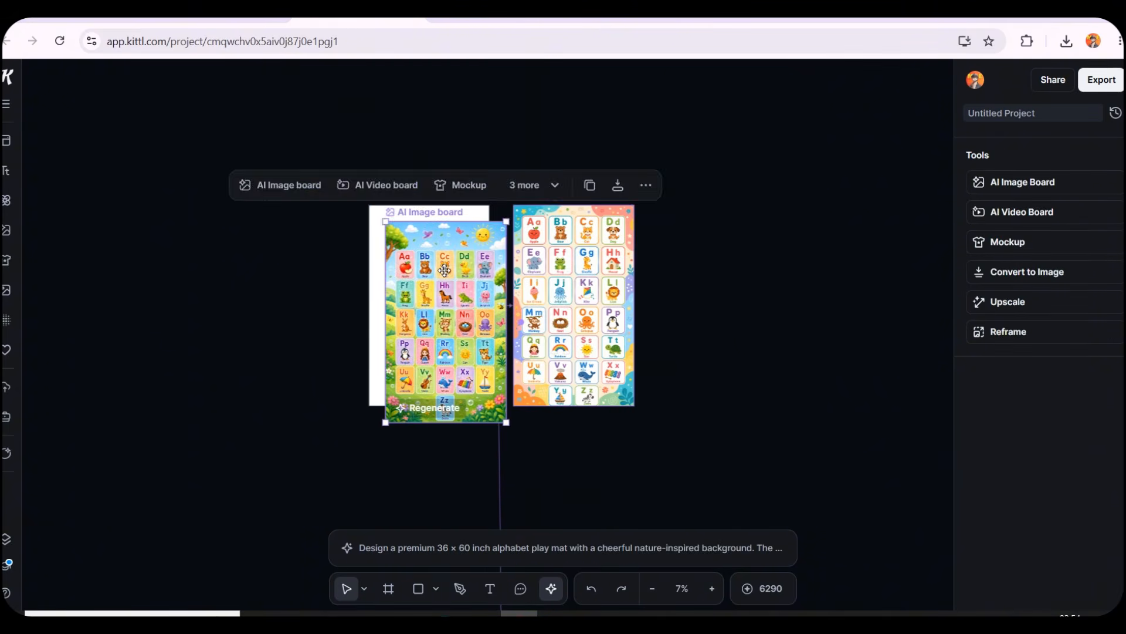
drag(444, 271, 429, 254)
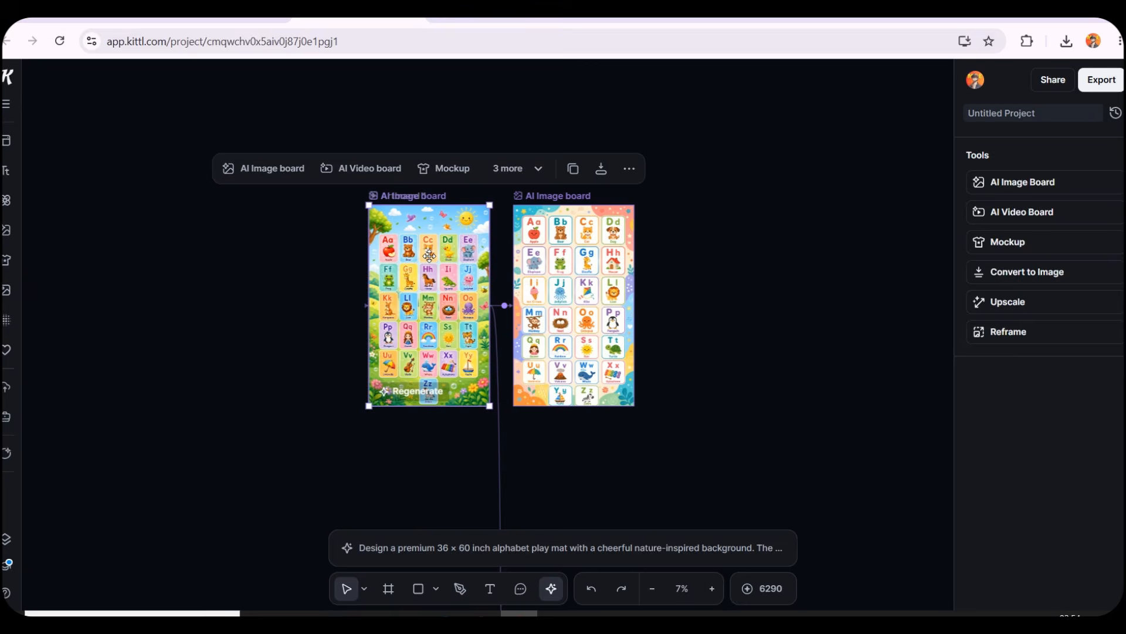
Delete the remaining alphabet image boards so that only the nature-themed mat is kept.
click(552, 268)
key(Delete)
scroll(578, 271, down, 3)
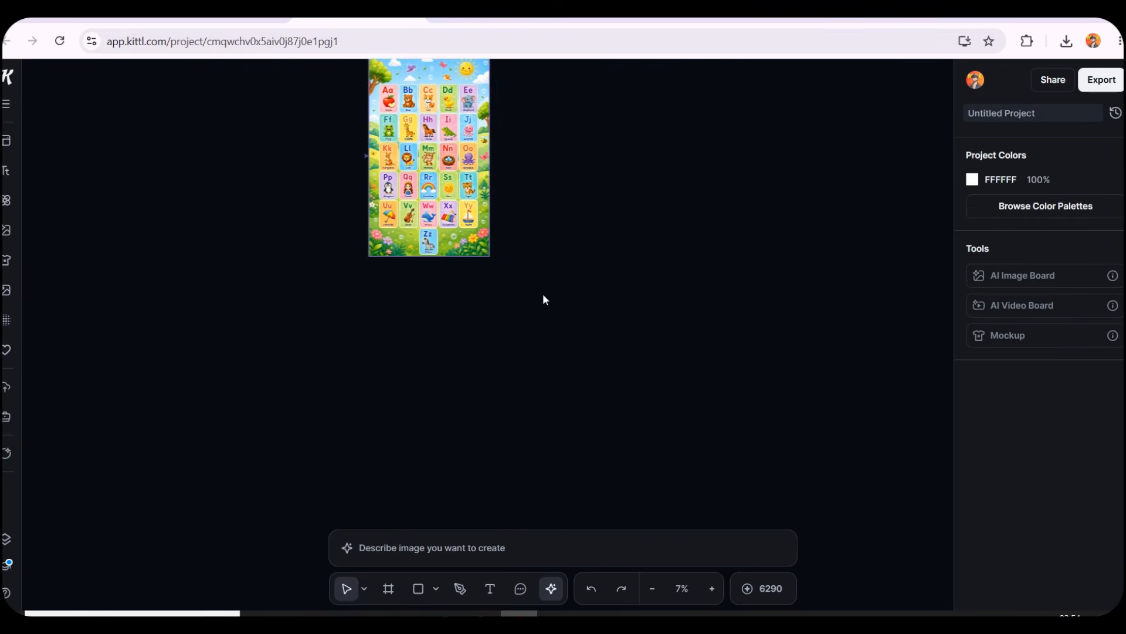
scroll(544, 300, up, 3)
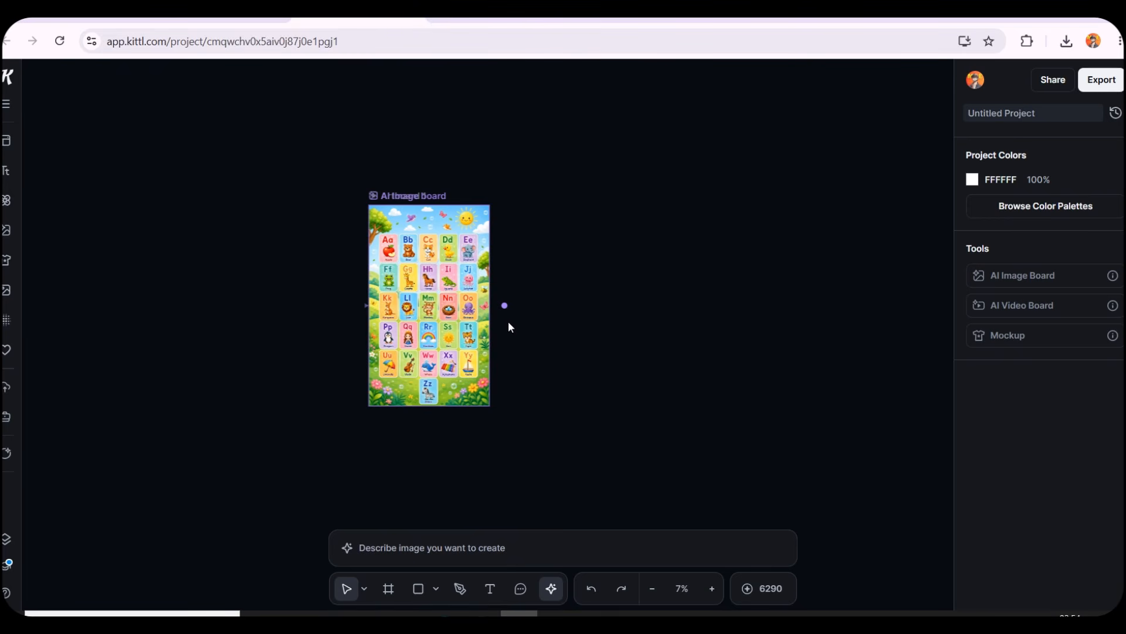
scroll(508, 319, up, 5)
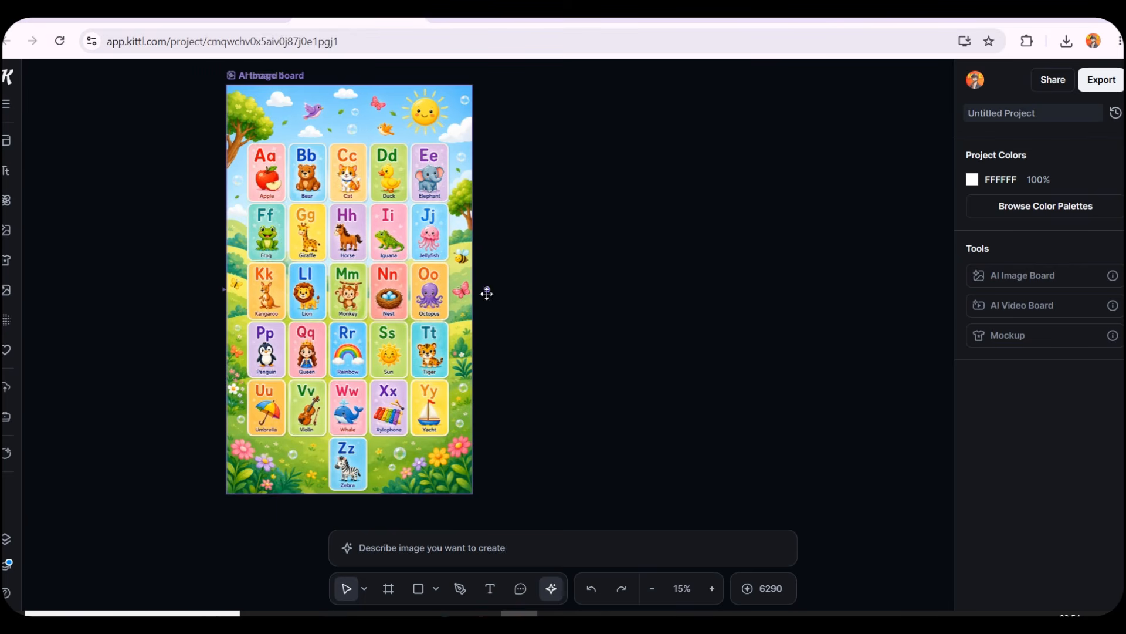
Set the export to 300 dpi PNG, limit it to Artboard 1, and export it.
click(1113, 84)
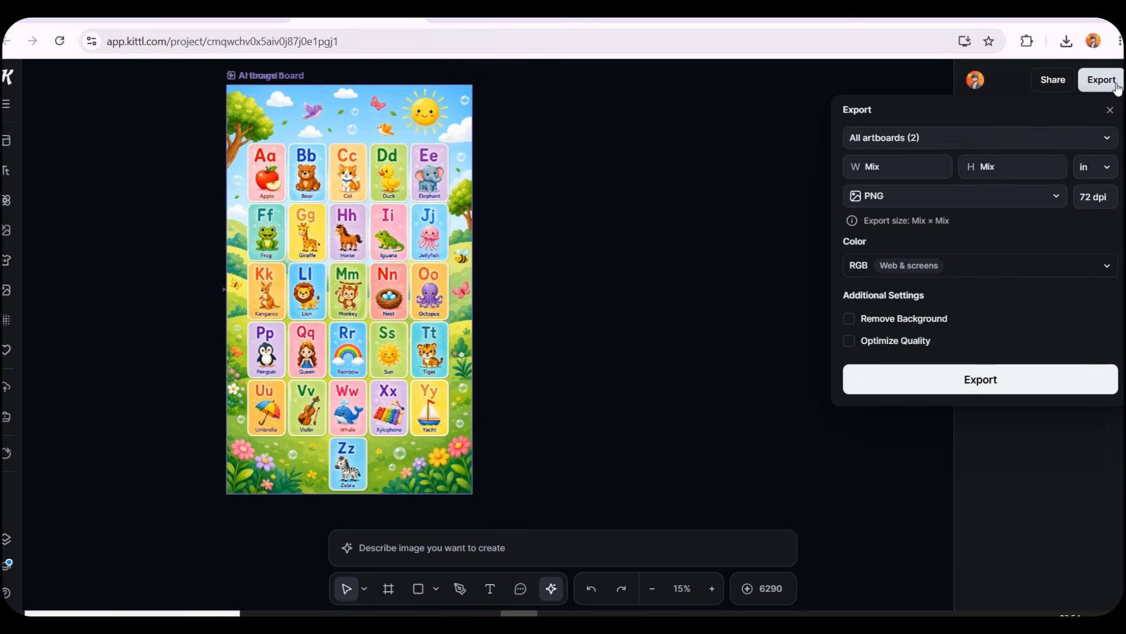
click(1098, 199)
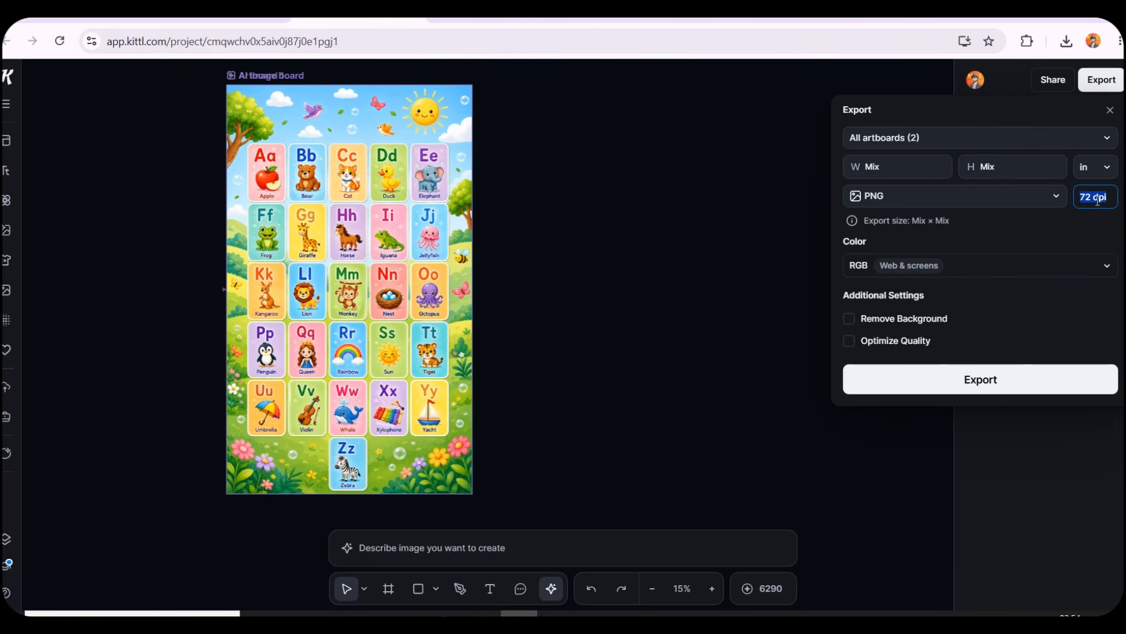
text(300)
key(Return)
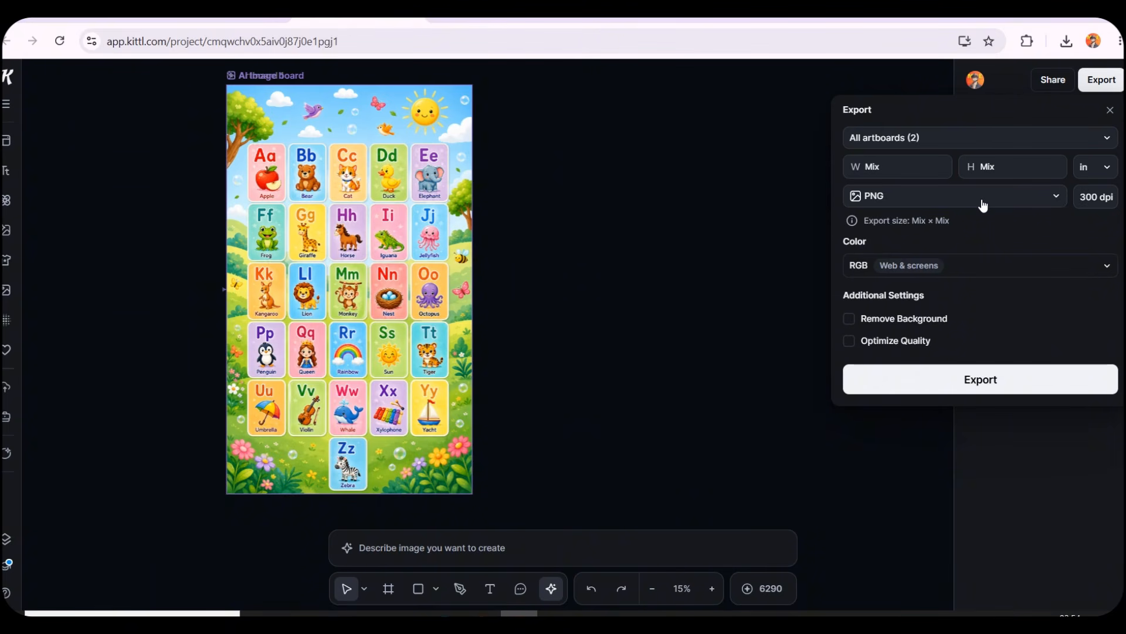
click(1012, 139)
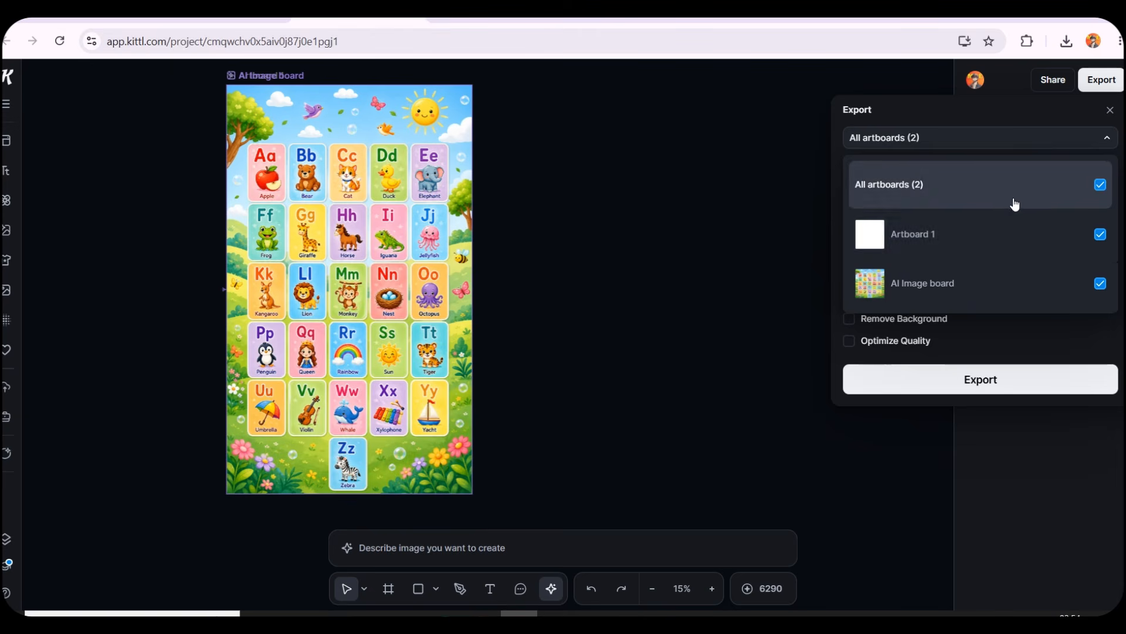
click(1015, 202)
click(993, 236)
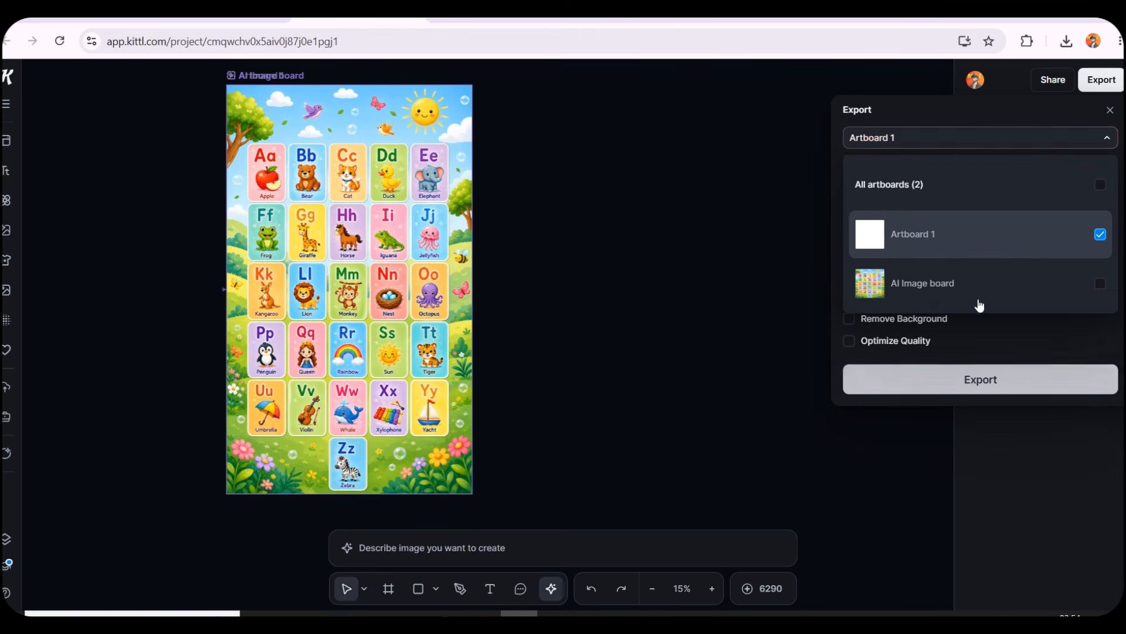
click(950, 387)
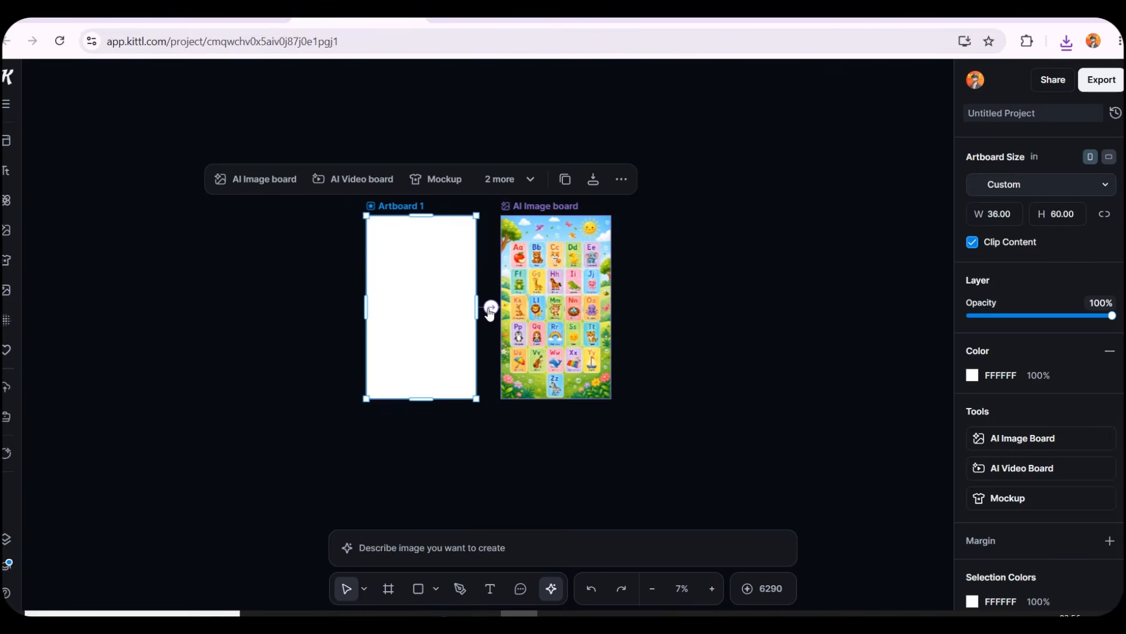
Add an AI image board linked to the blank artboard and generate it from the pasted 36 × 60 inch play mat prompt for numbers 1 through 10.
click(491, 309)
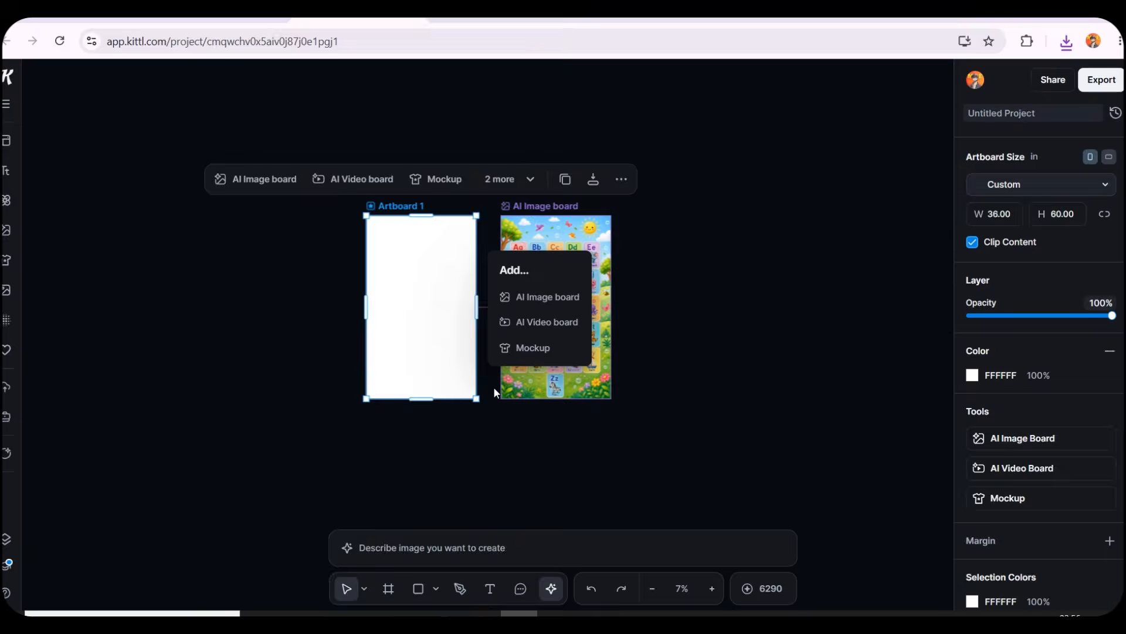
click(542, 296)
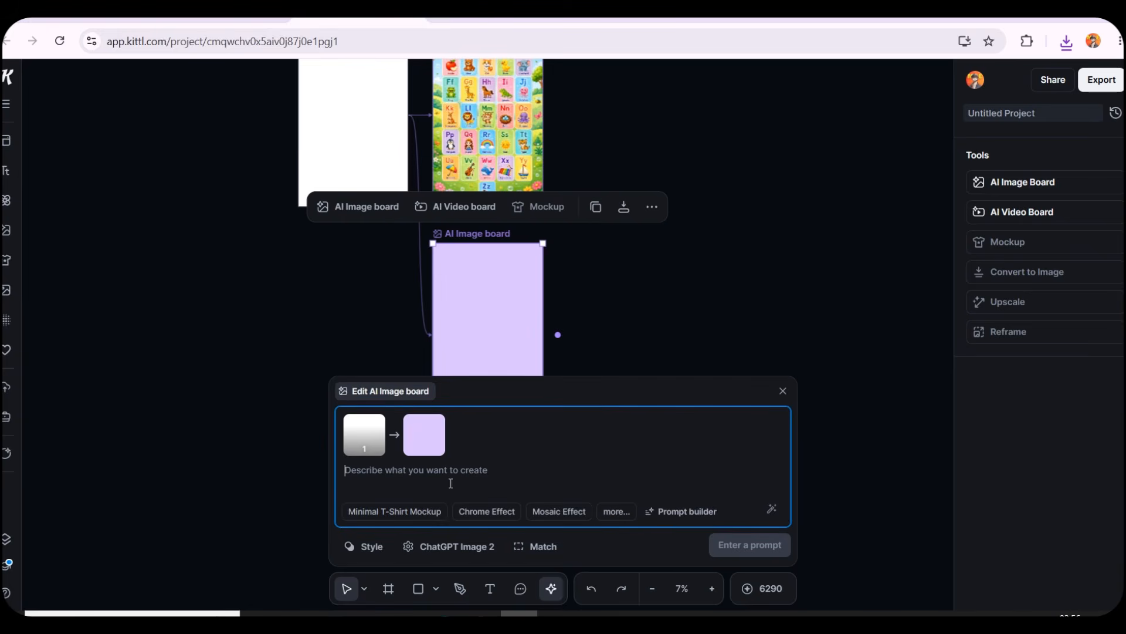
key(ctrl+v)
scroll(528, 456, up, 10)
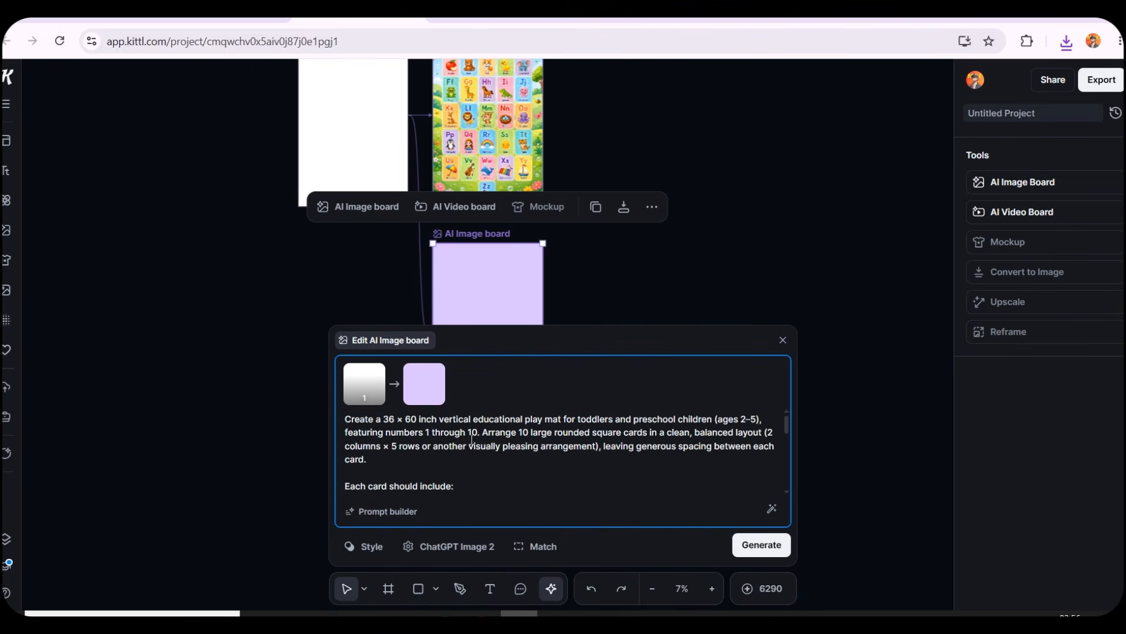
drag(449, 433, 556, 443)
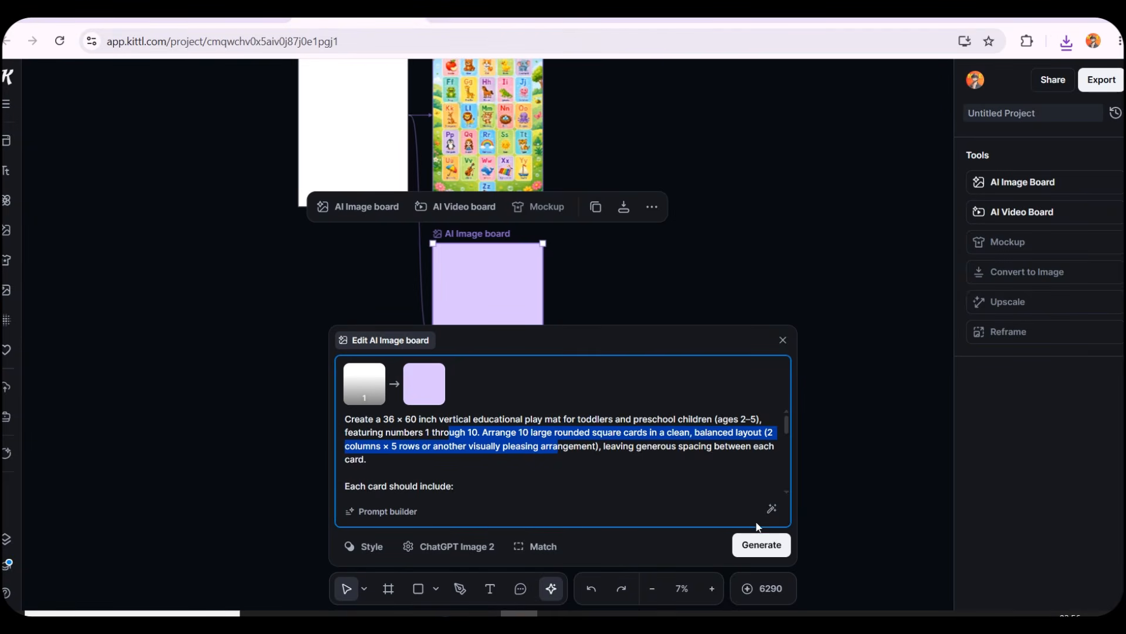
click(775, 544)
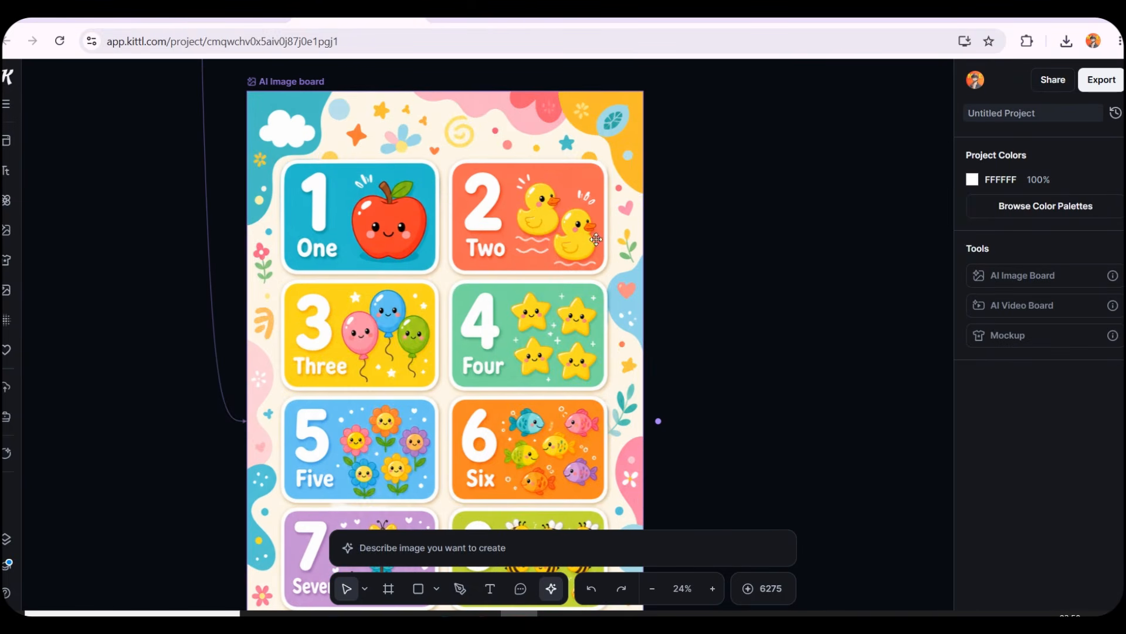
scroll(433, 363, down, 5)
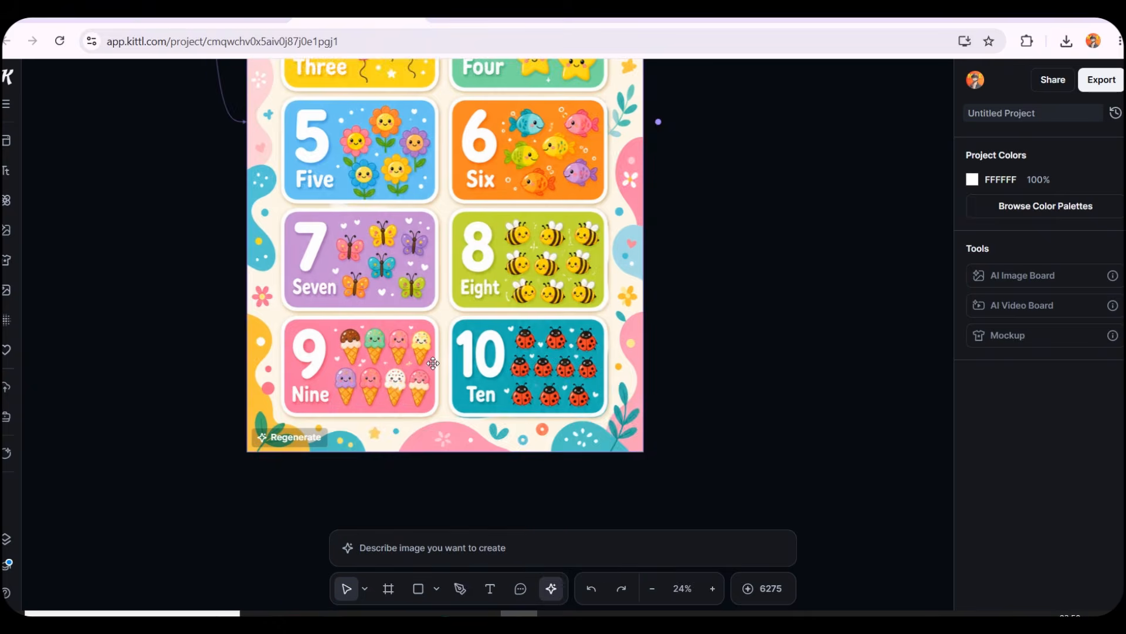
scroll(434, 364, up, 5)
scroll(435, 364, down, 3)
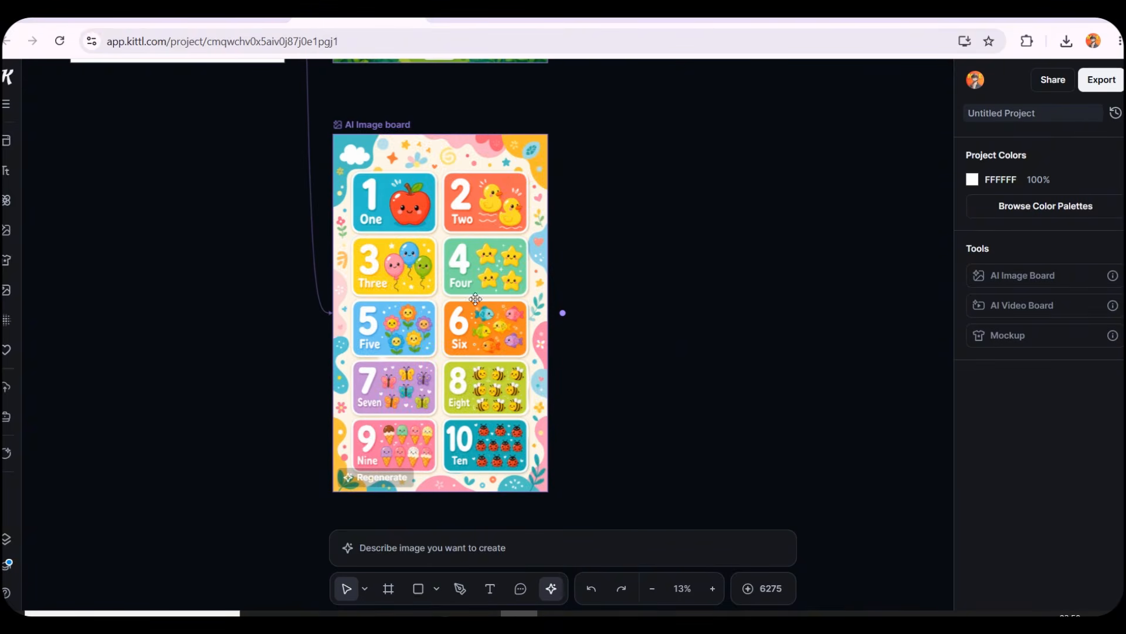
Switch to Printful's 36″×60″ area rug and apply the alphabet mat file Untitled-Project---AI-Image-board-(15).png from the file library.
click(438, 261)
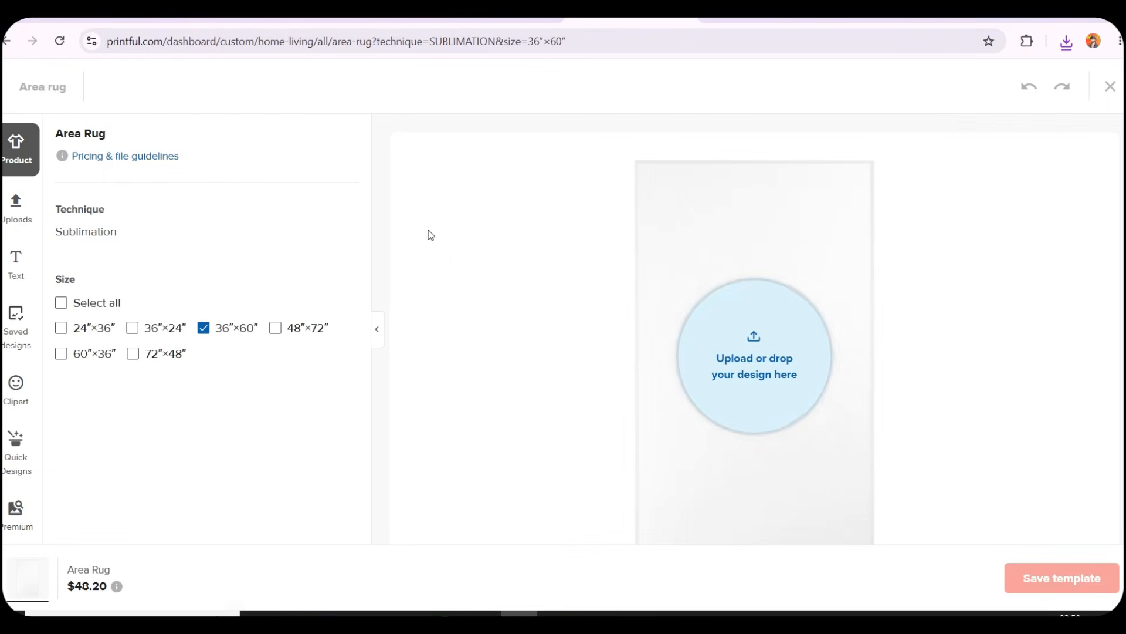
click(734, 357)
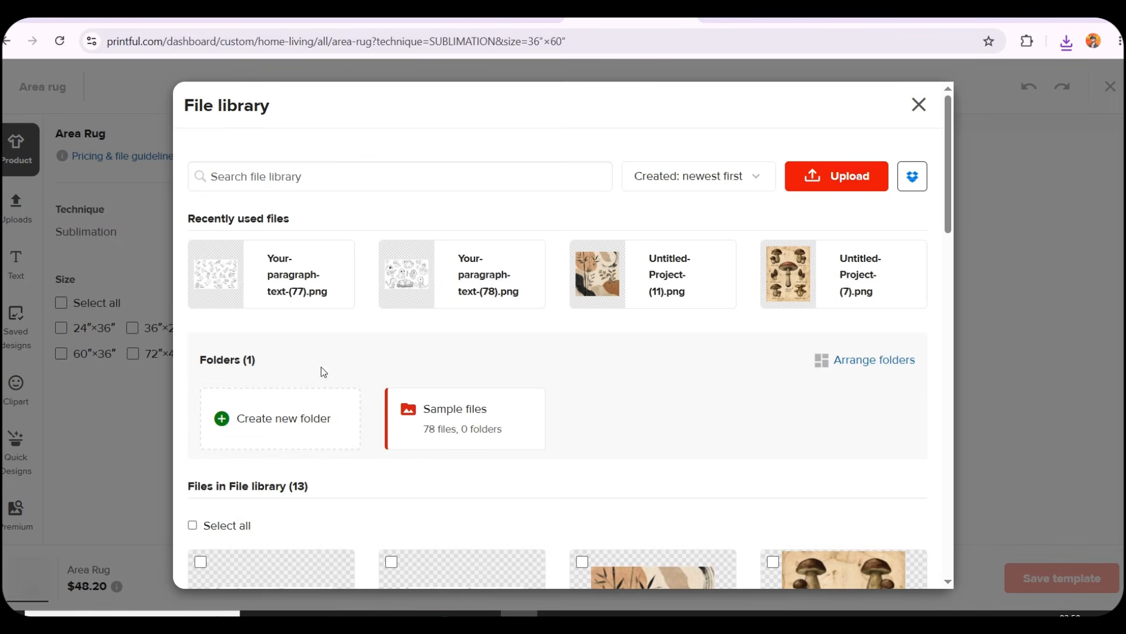
scroll(606, 372, down, 4)
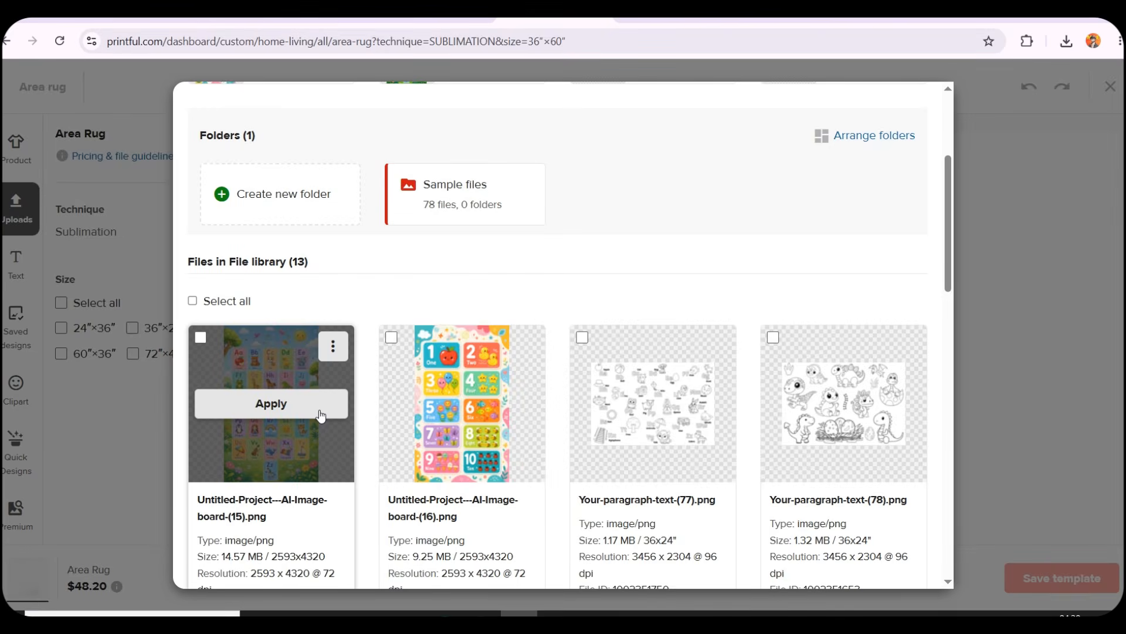
click(319, 409)
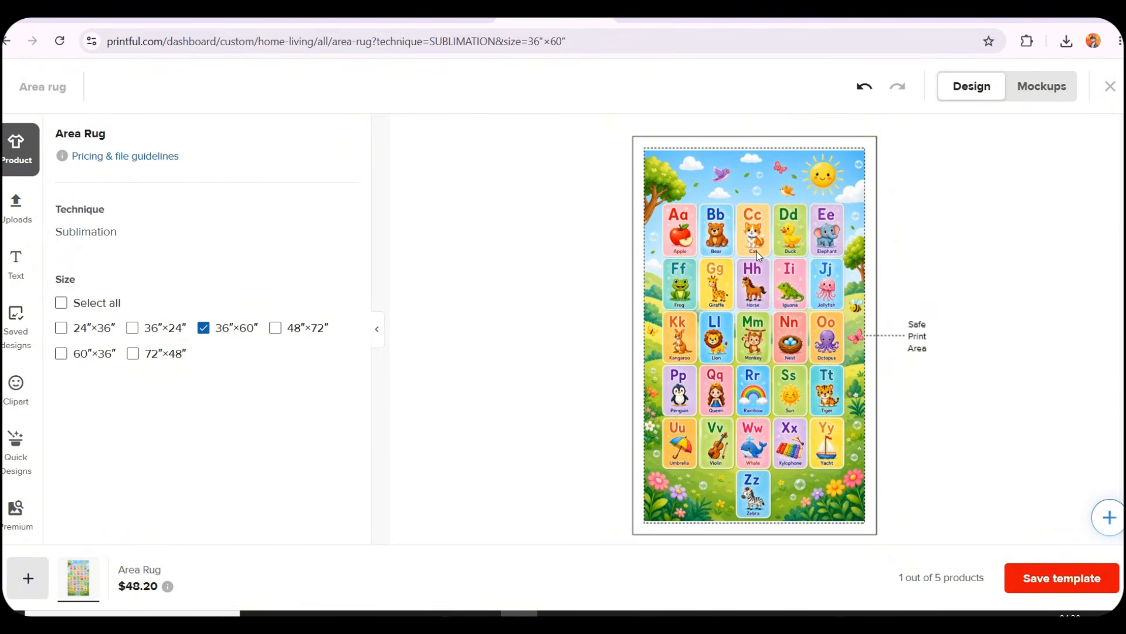
scroll(758, 257, down, 3)
scroll(758, 256, up, 4)
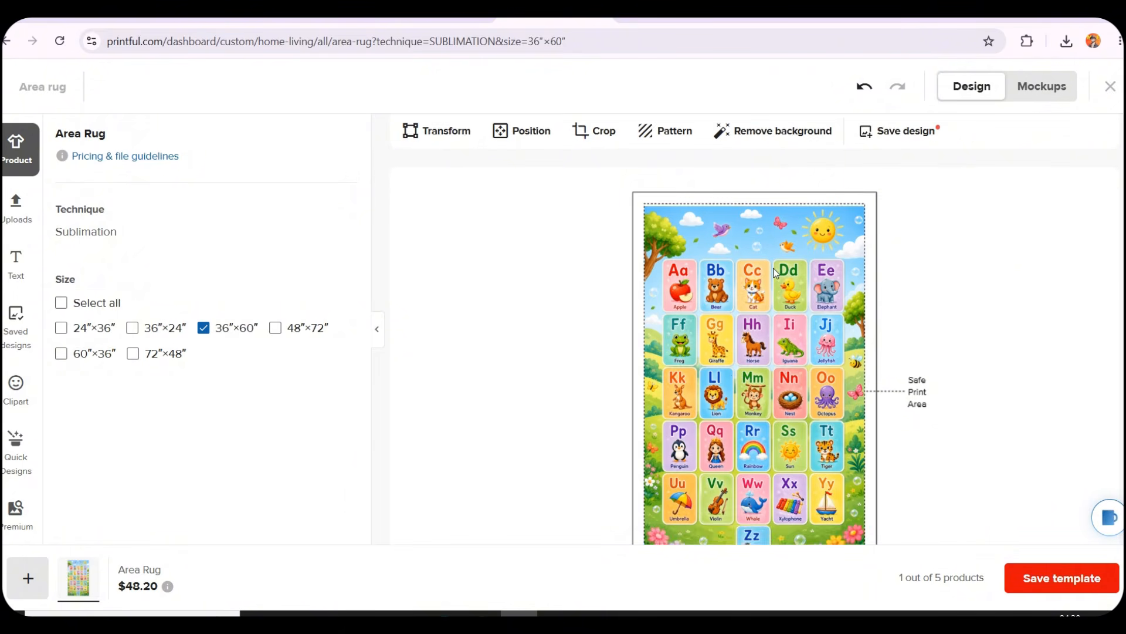
click(773, 268)
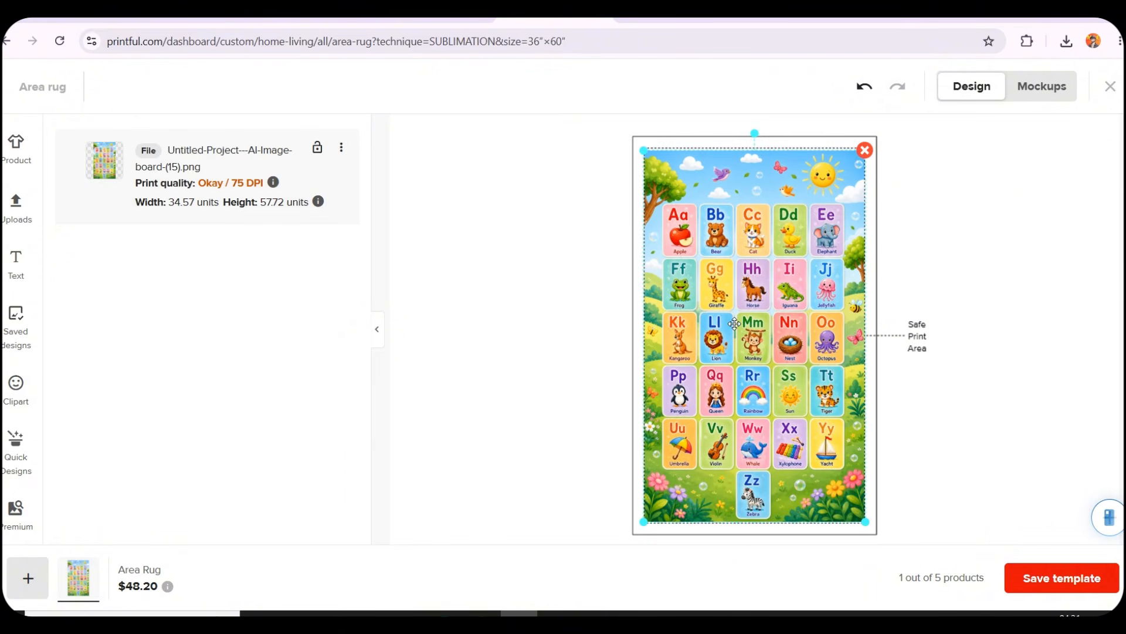
Replace the alphabet design on the rug with Untitled-Project---AI-Image-board-(16).png and scale it down to meet the print requirements.
click(865, 151)
click(749, 324)
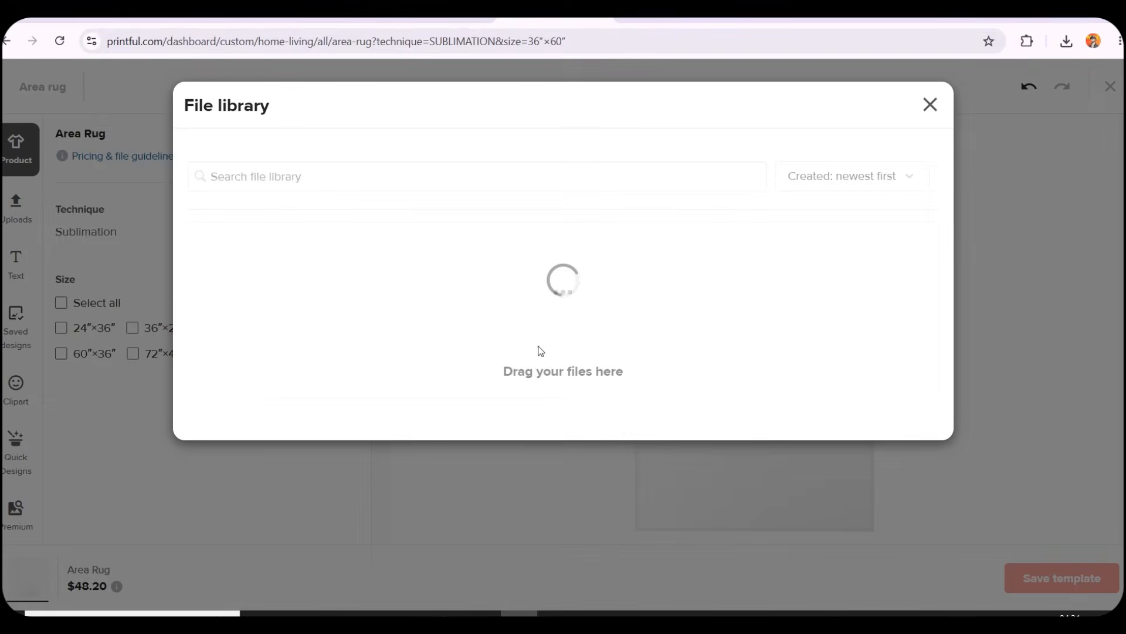
scroll(490, 370, down, 4)
click(465, 478)
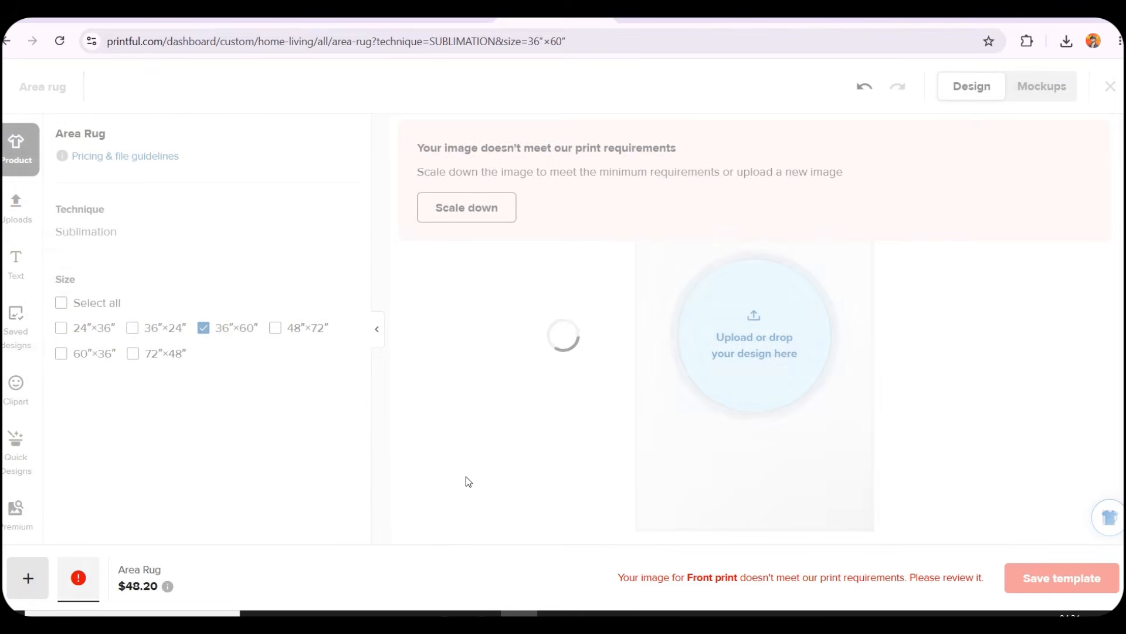
click(470, 212)
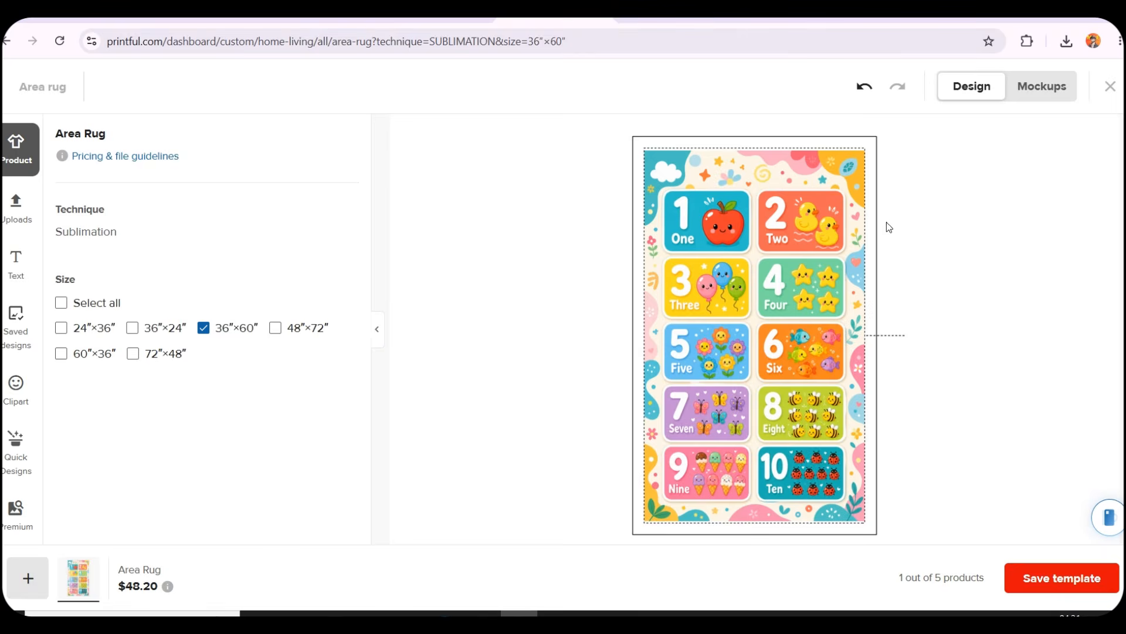
Check the number mat's placement and print quality on the rug, and save the product template.
click(814, 287)
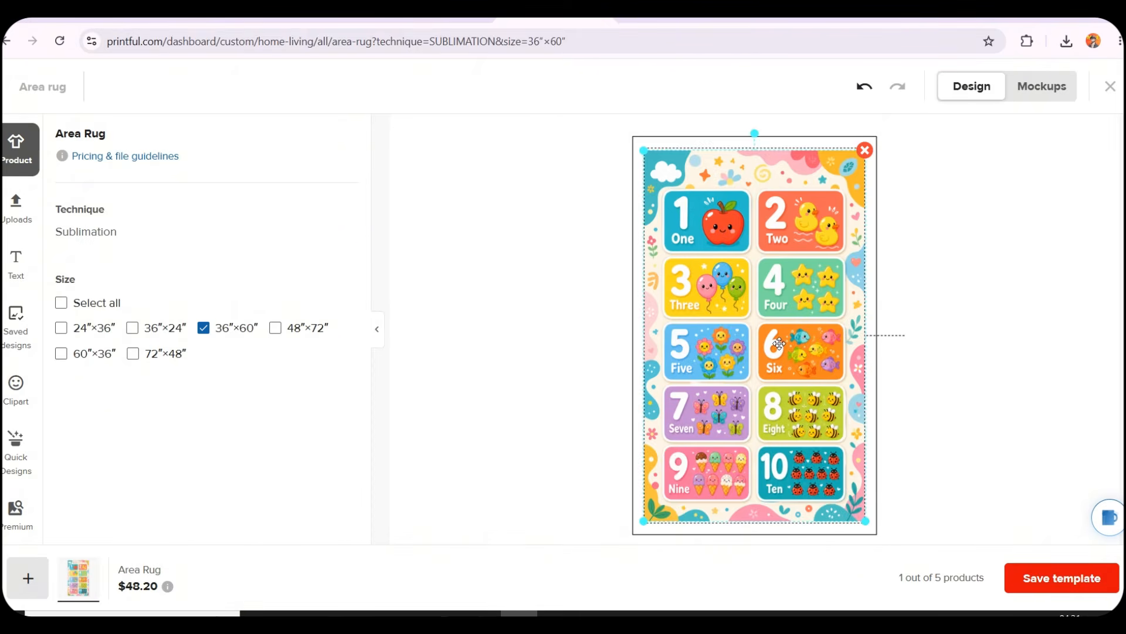
scroll(779, 344, down, 4)
scroll(779, 343, up, 3)
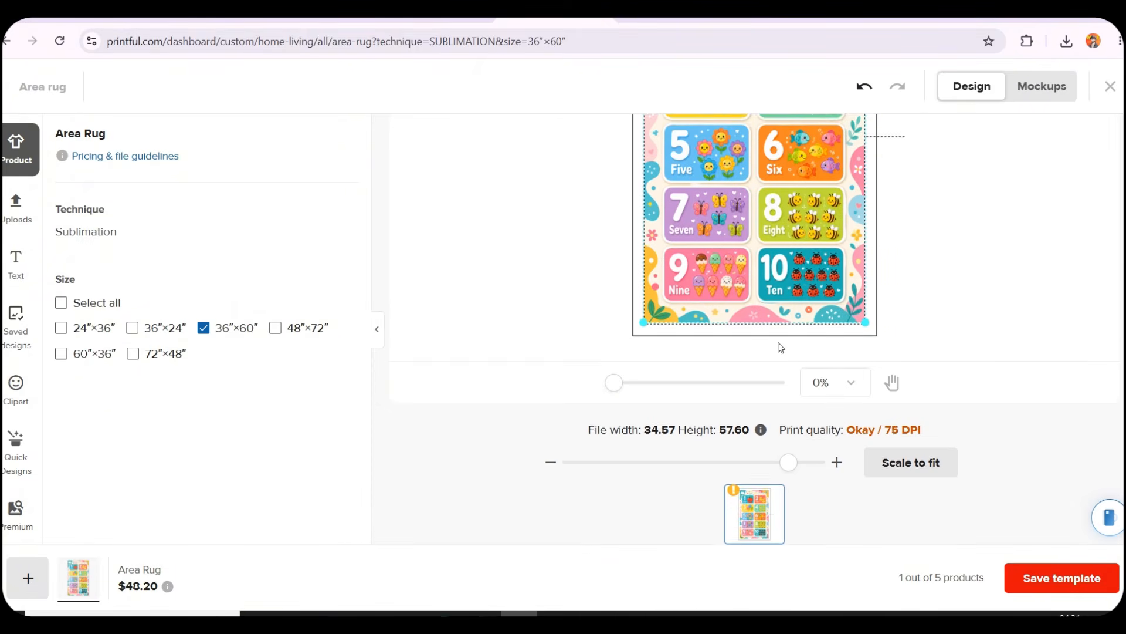
click(1020, 579)
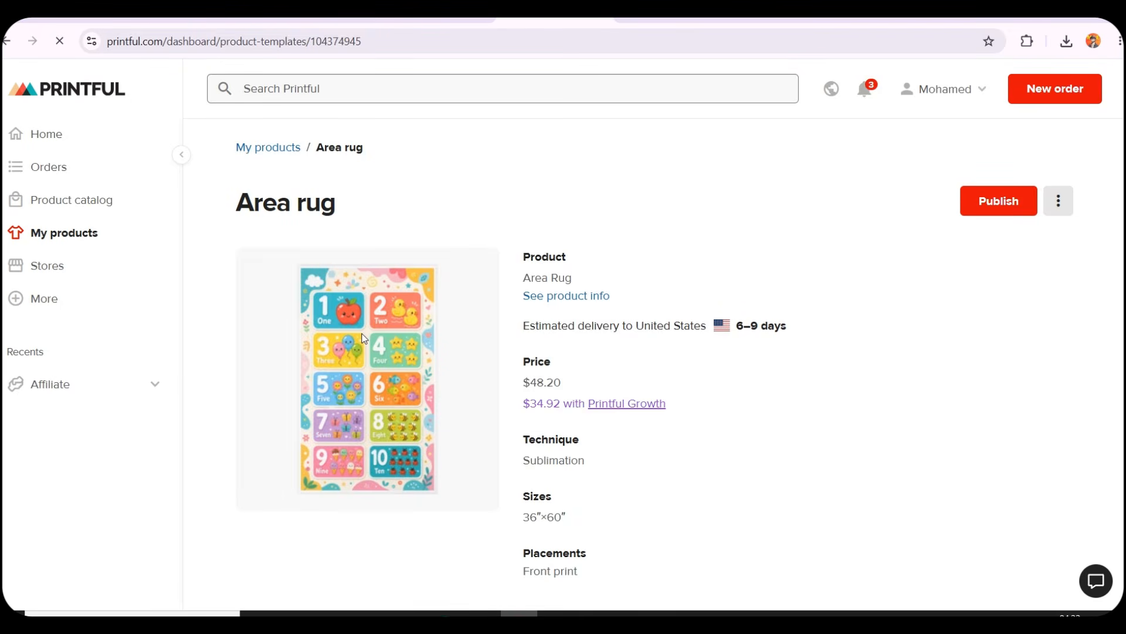
Open the basic mockups for the saved number rug template and review the flat mockup, front placement and file format options.
scroll(575, 438, down, 5)
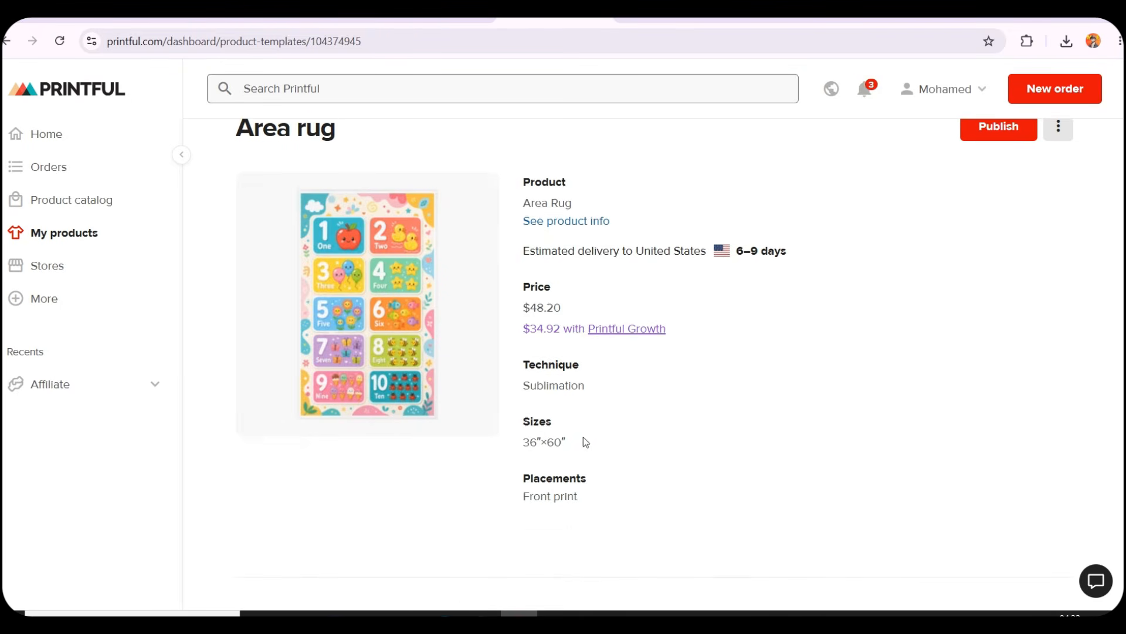
scroll(572, 440, up, 5)
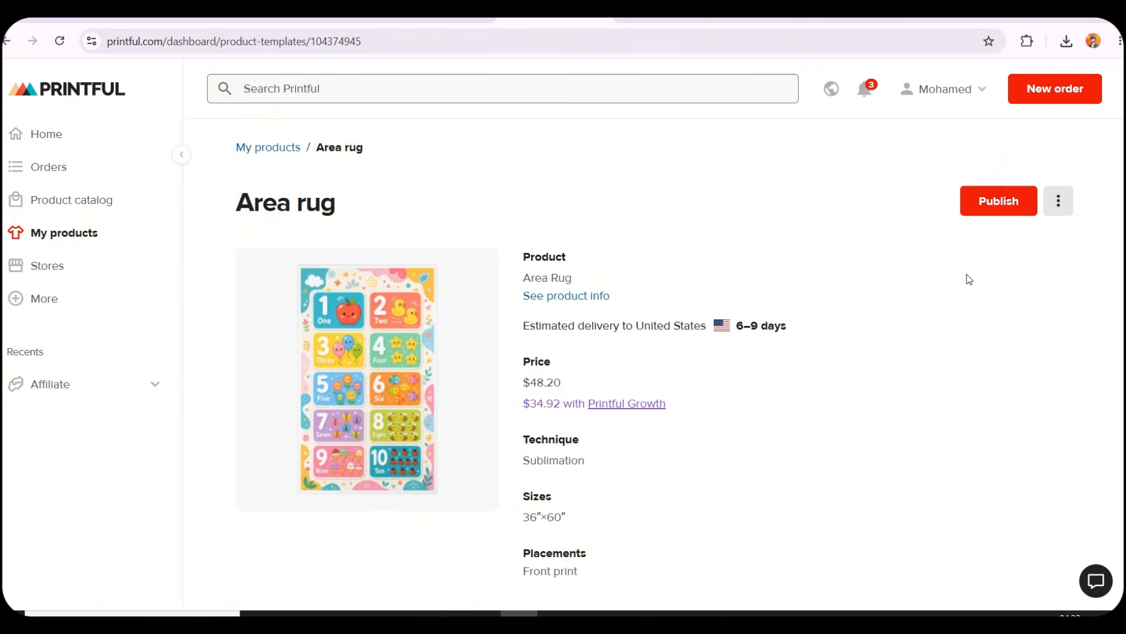
click(1059, 201)
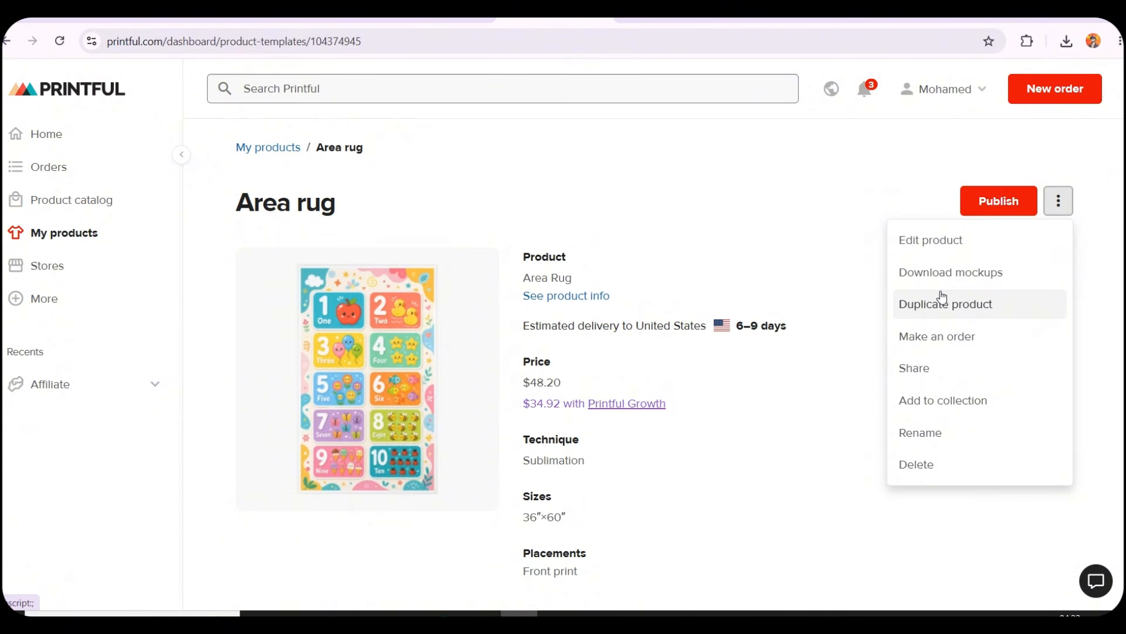
click(945, 274)
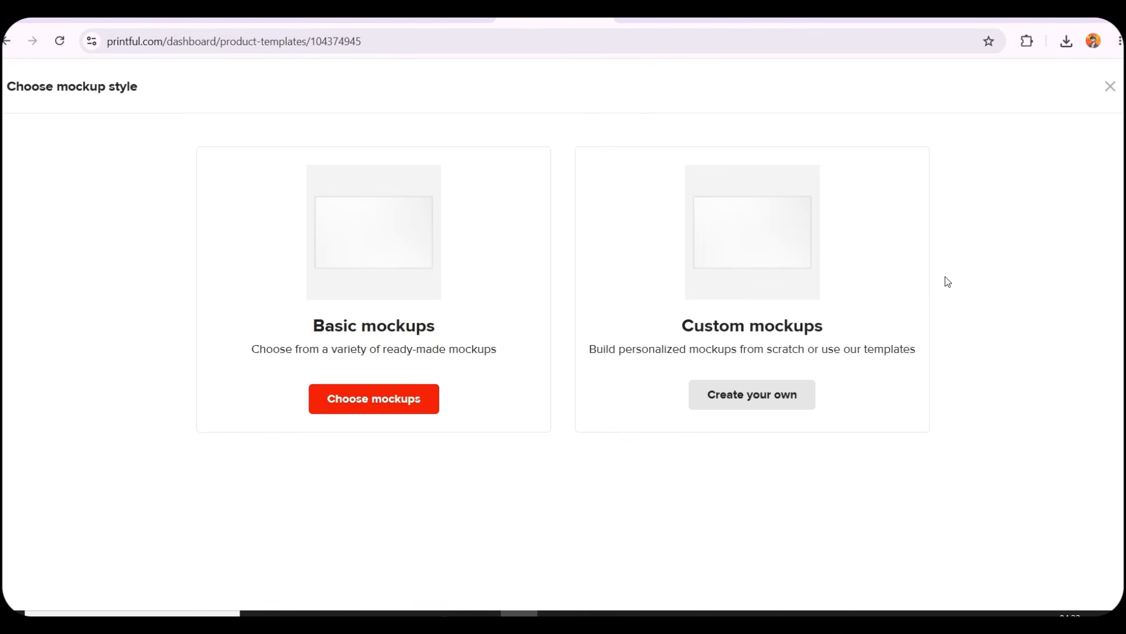
click(407, 393)
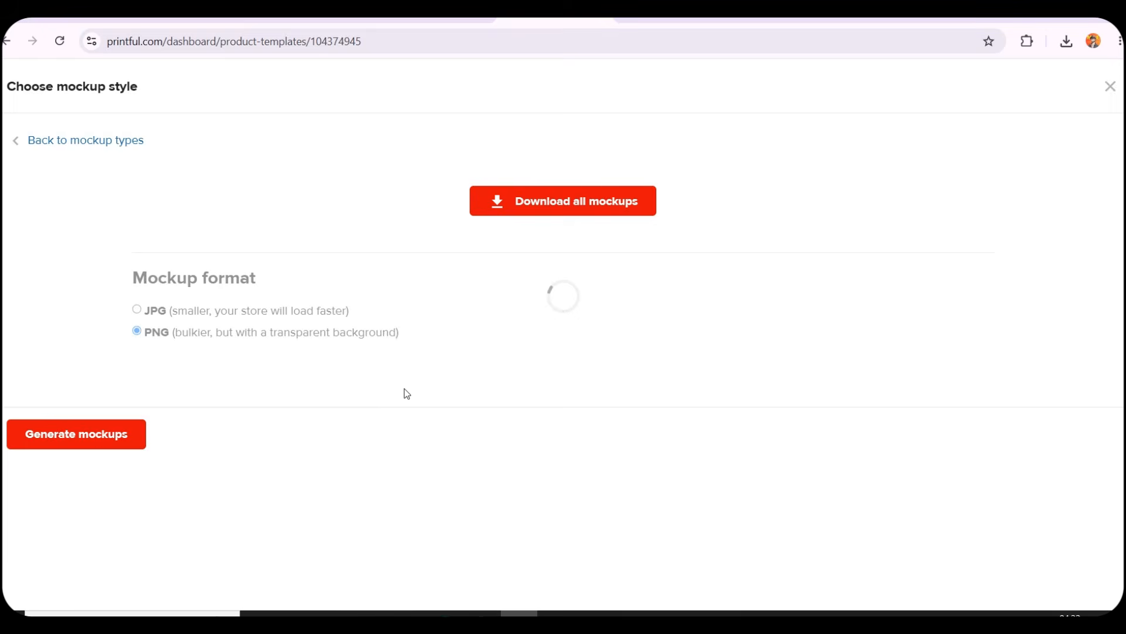
scroll(410, 392, down, 1)
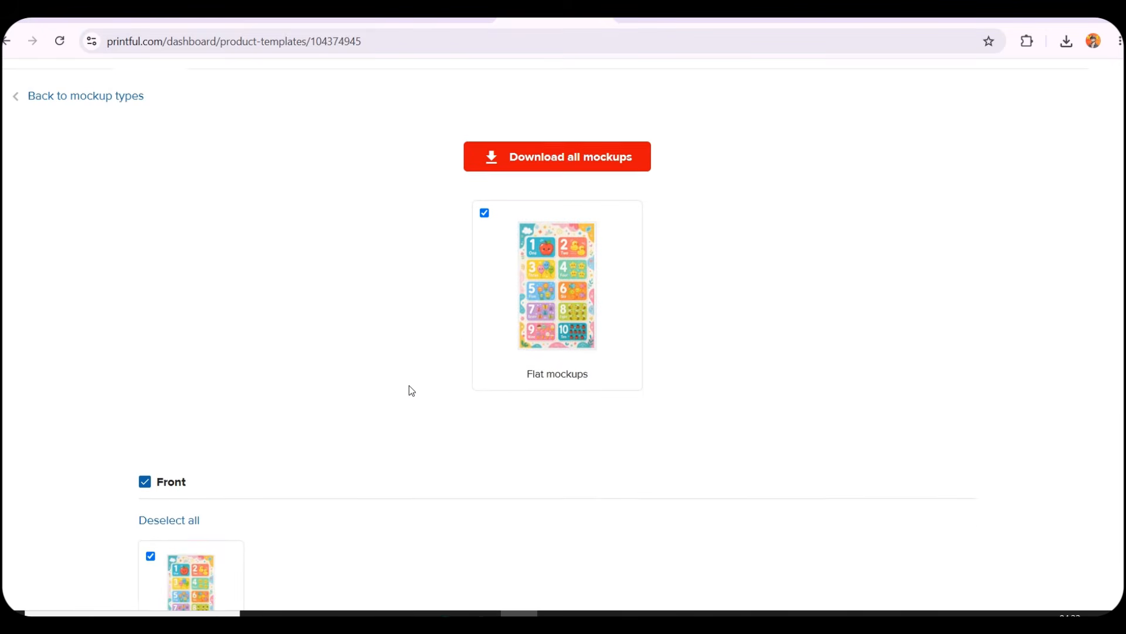
scroll(412, 390, down, 5)
scroll(411, 391, up, 1)
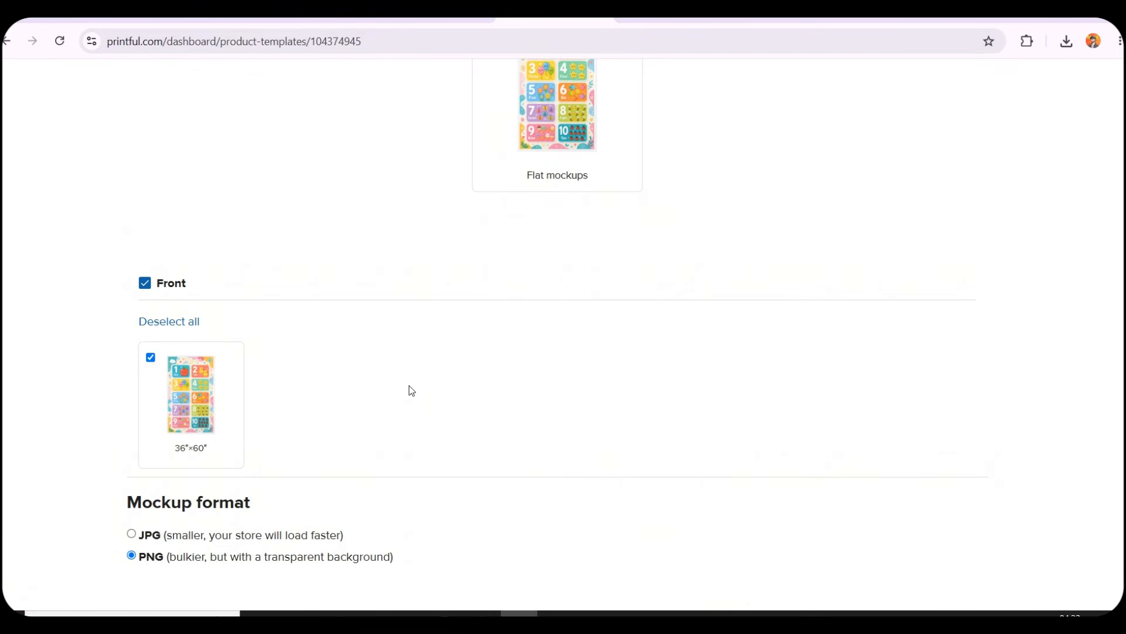
scroll(411, 391, up, 1)
scroll(184, 407, down, 2)
scroll(318, 366, up, 2)
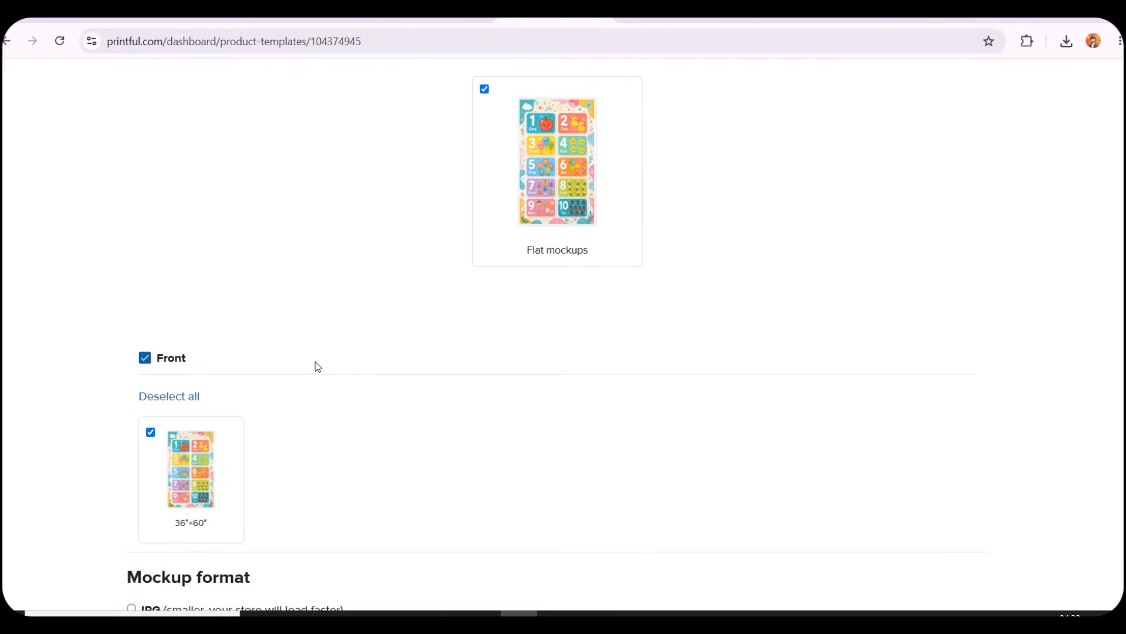
scroll(318, 366, up, 2)
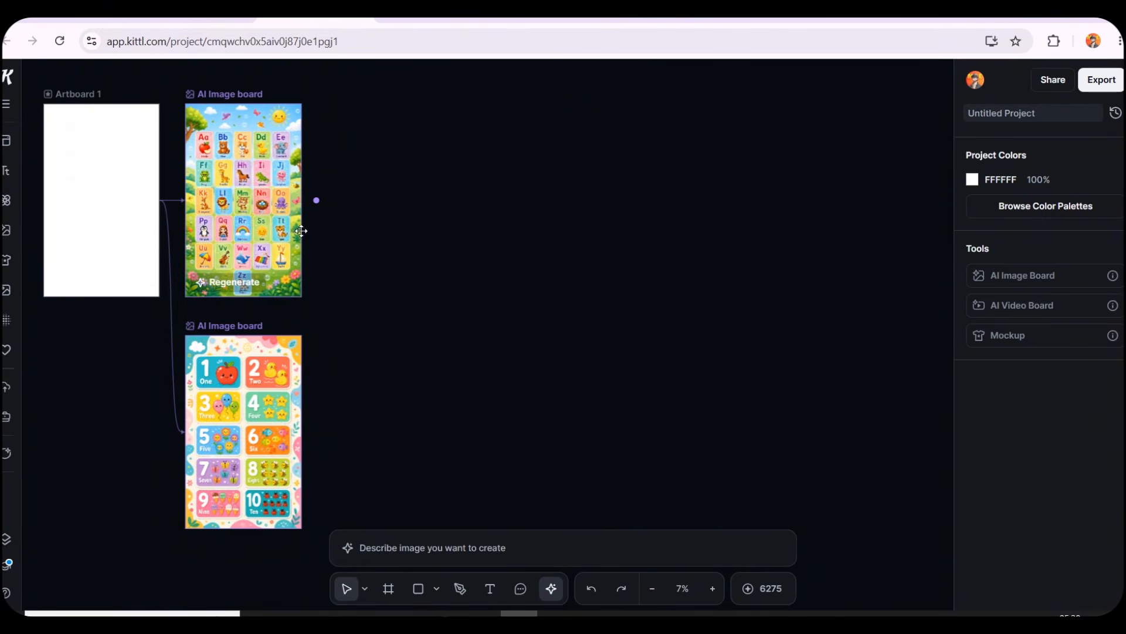
In Kittl, link a new AI image board to the number mat and generate it from the pasted photorealistic playroom rug prompt at 3:4.
click(316, 433)
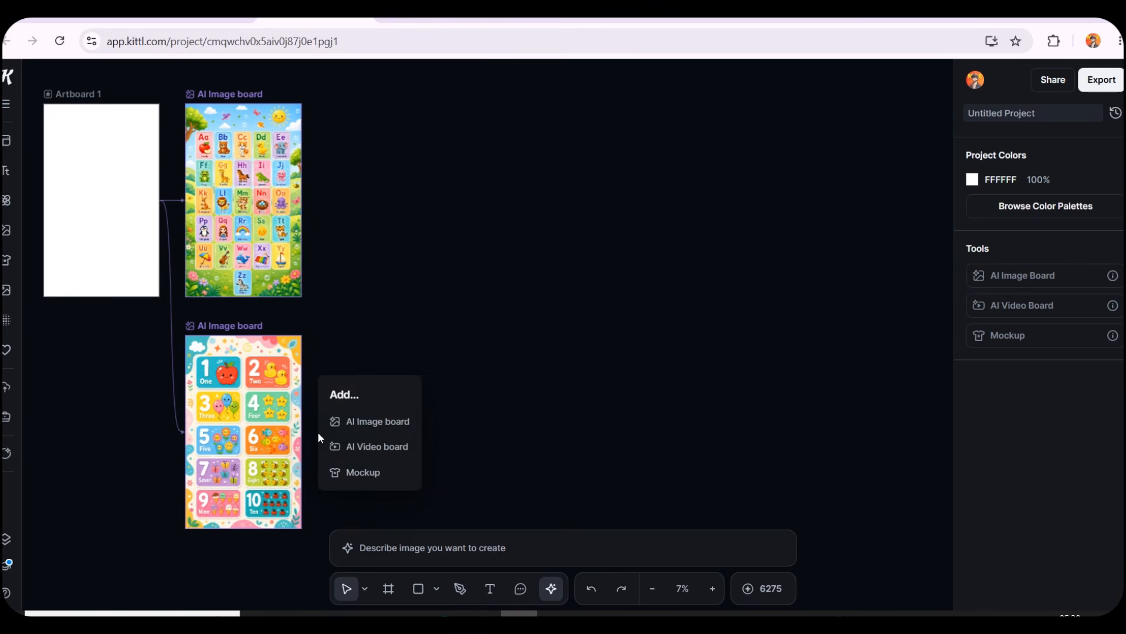
click(400, 431)
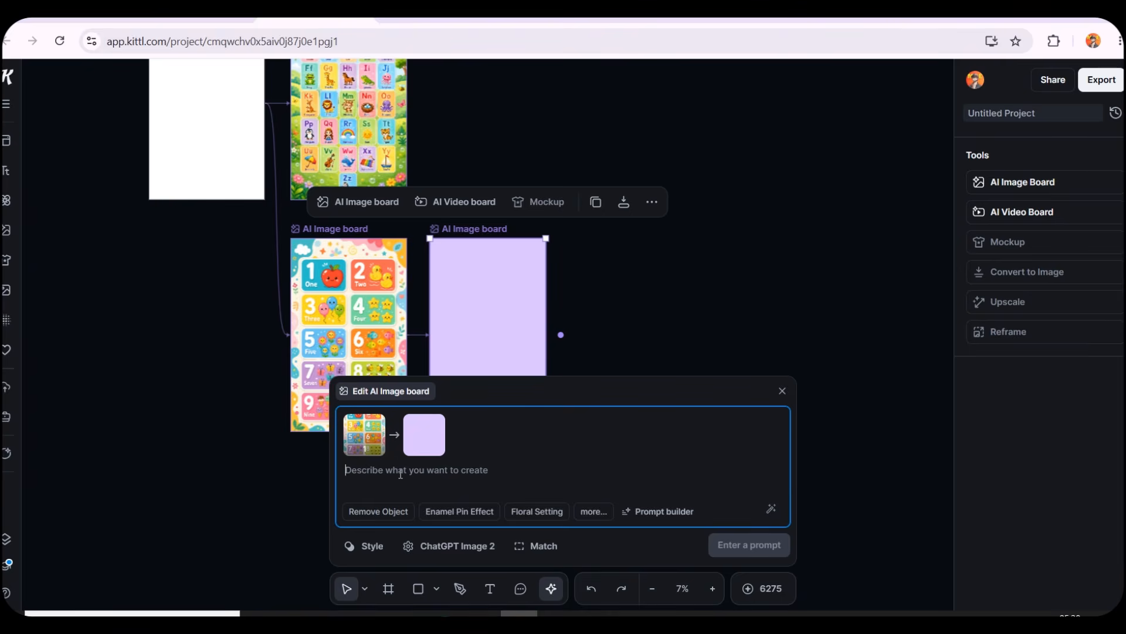
key(ctrl+v)
scroll(470, 463, up, 3)
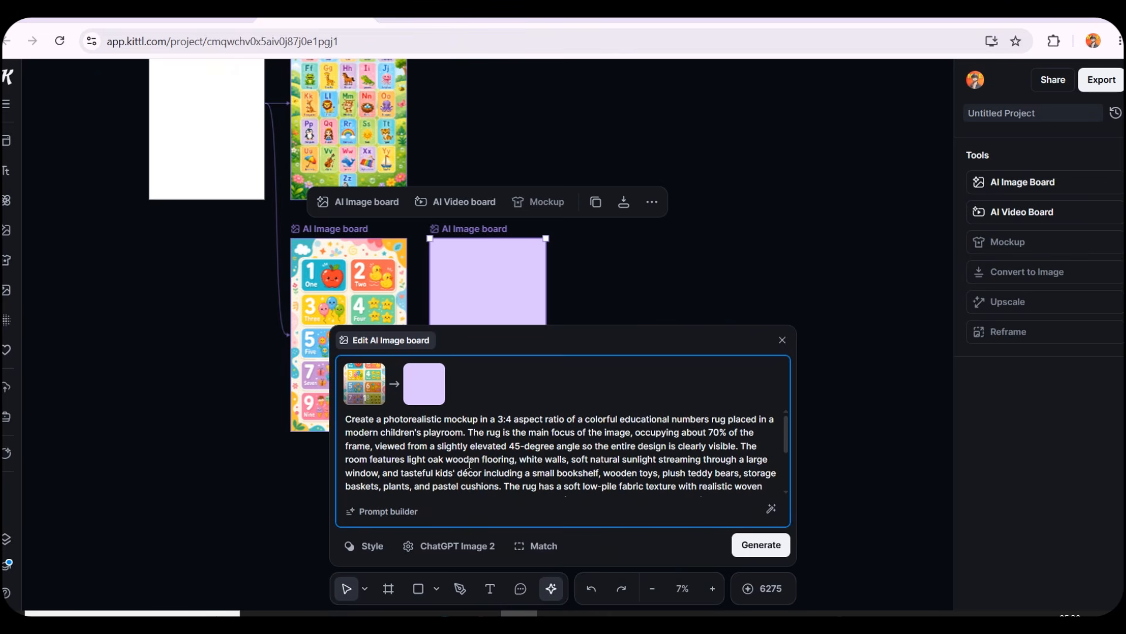
click(534, 545)
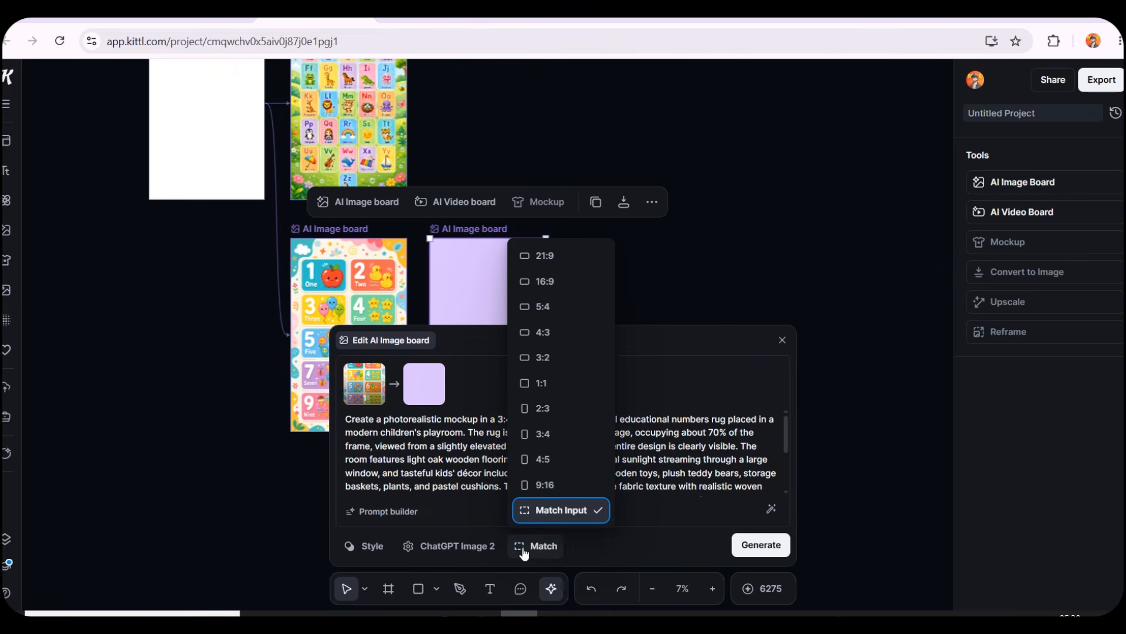
click(541, 434)
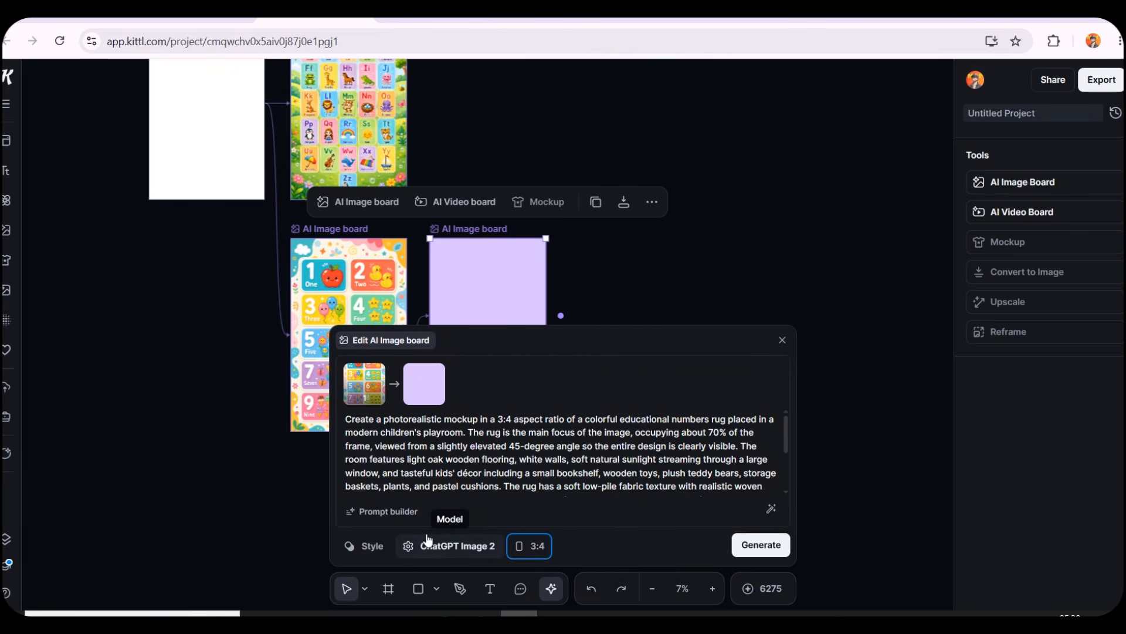
click(745, 555)
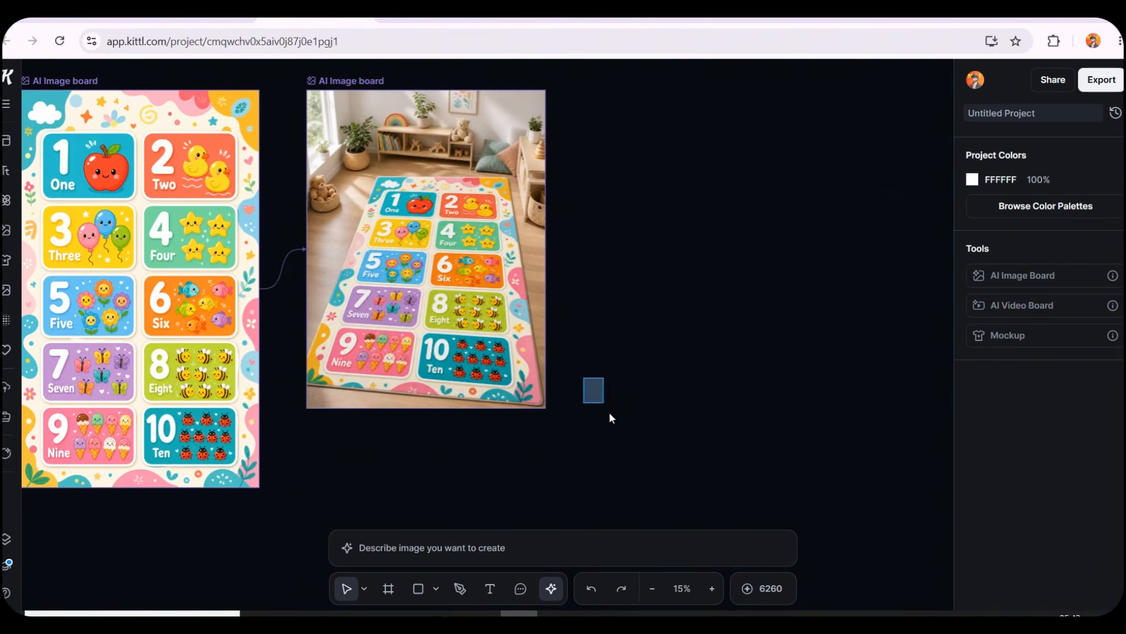
Move the playroom mockup board farther from the number mat and inspect the rug design up close.
drag(473, 315, 519, 354)
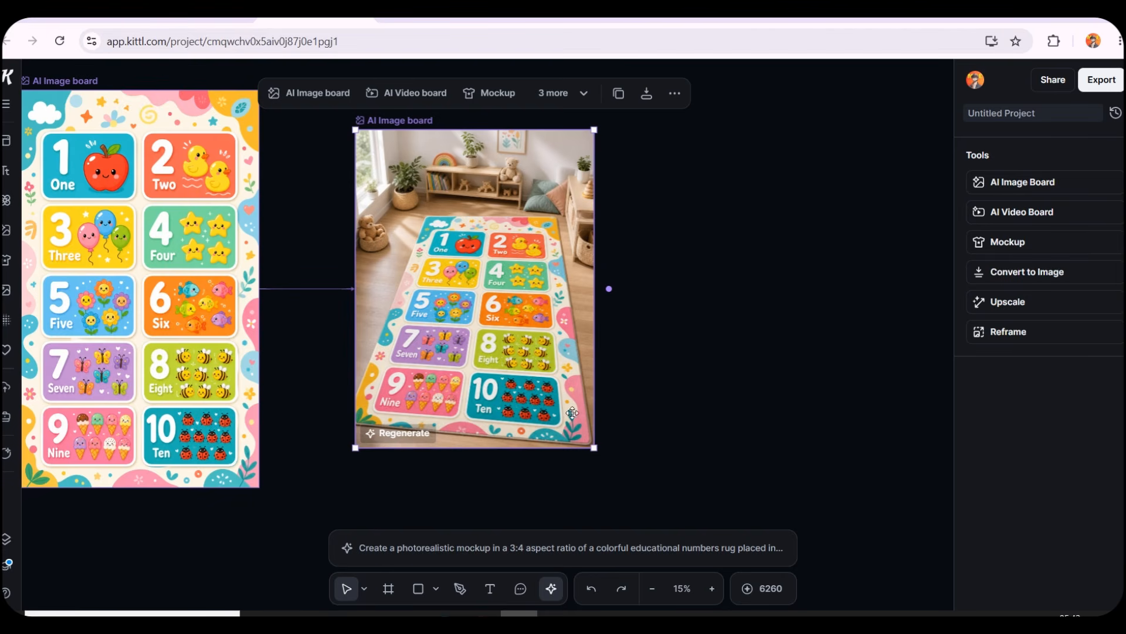
scroll(492, 361, up, 3)
scroll(492, 360, up, 2)
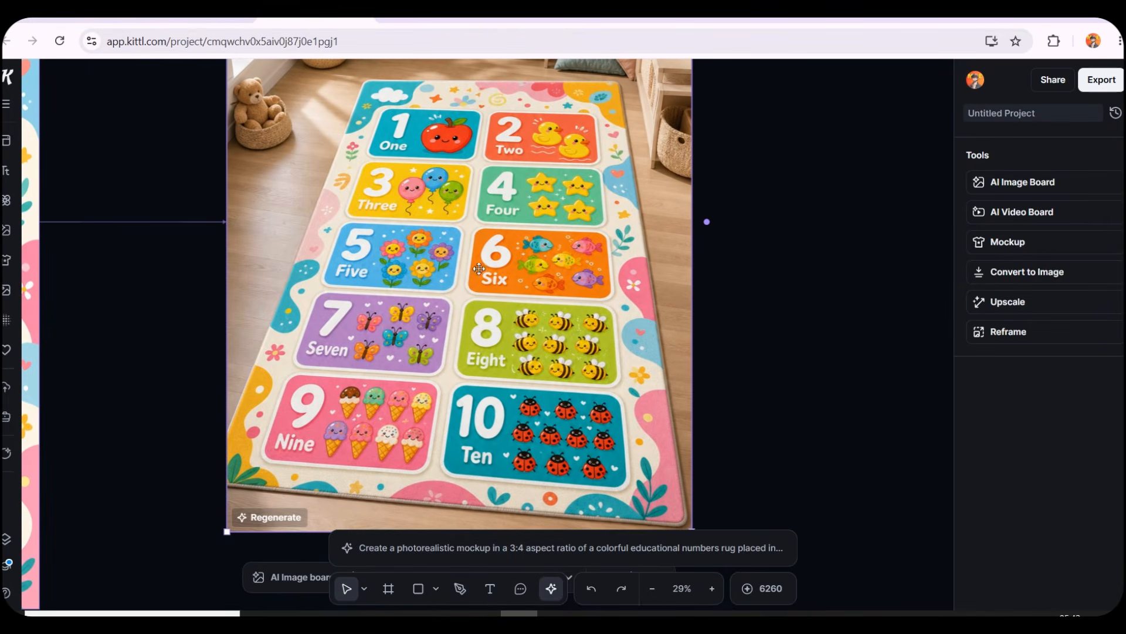
scroll(479, 294, down, 3)
scroll(479, 294, down, 3)
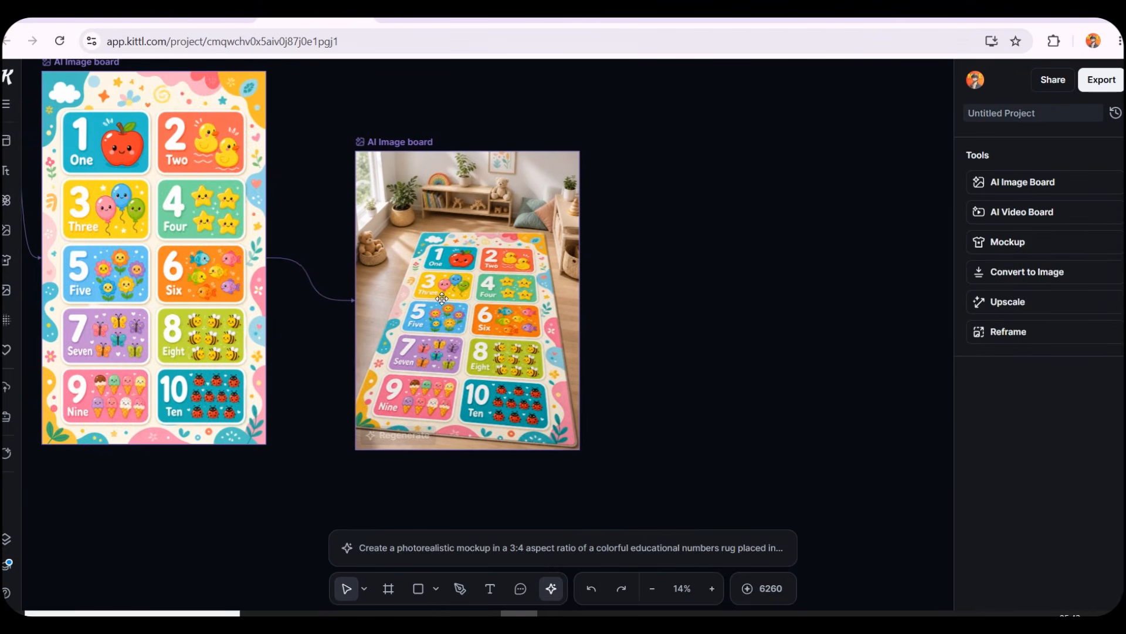
click(329, 351)
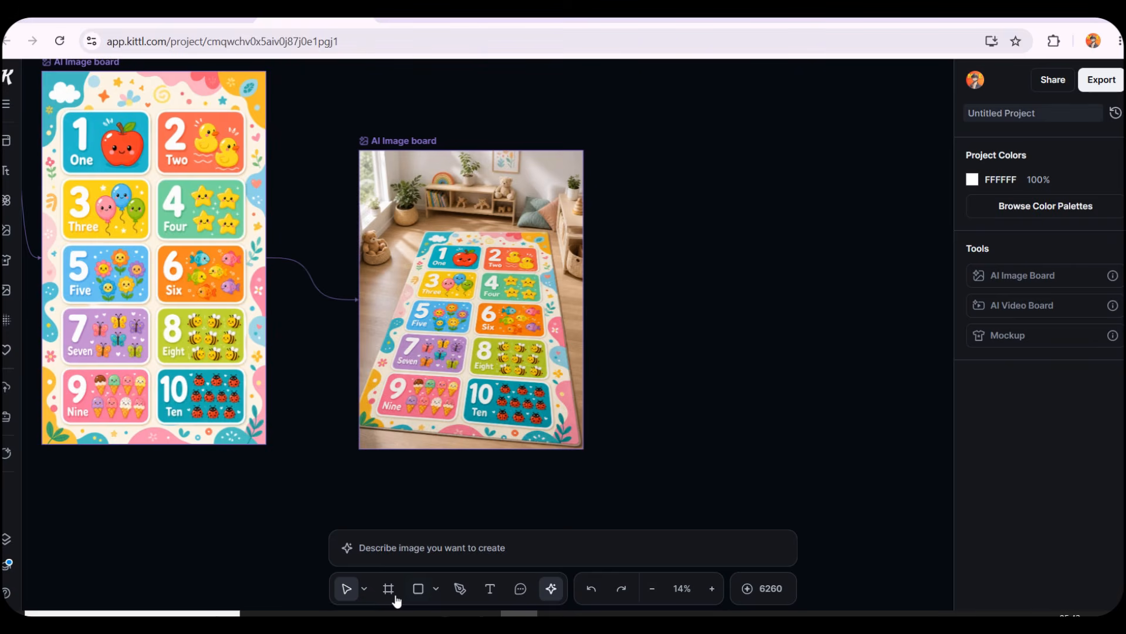
Add an AI video board linked to the playroom mockup, with the pasted 10-second product commercial prompt and the Seedance 2.0 model.
click(572, 431)
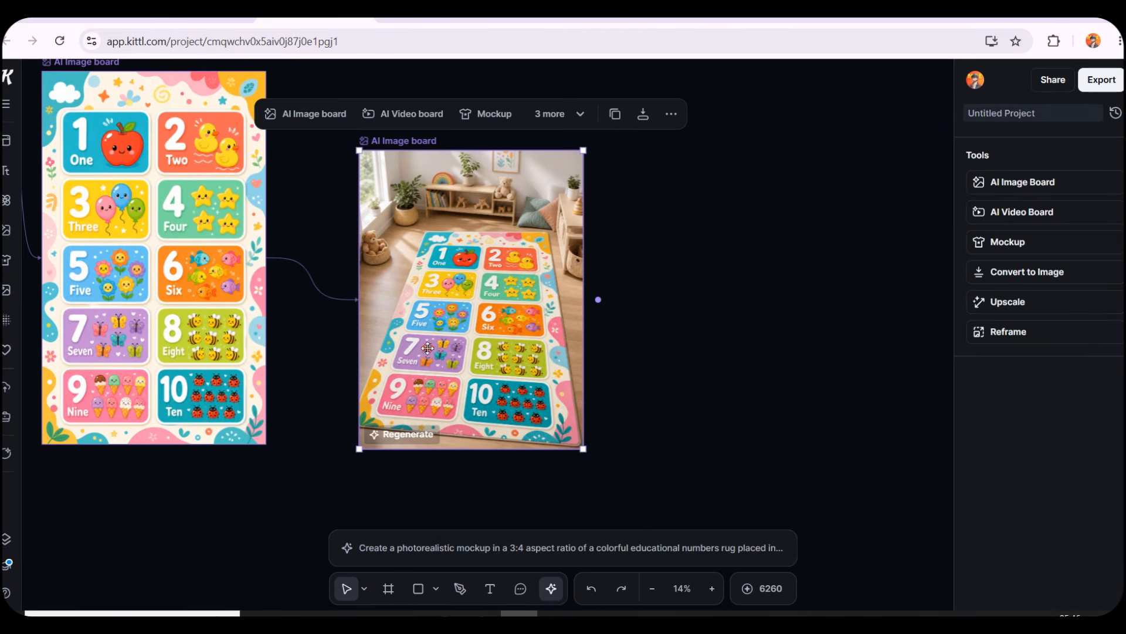
click(598, 301)
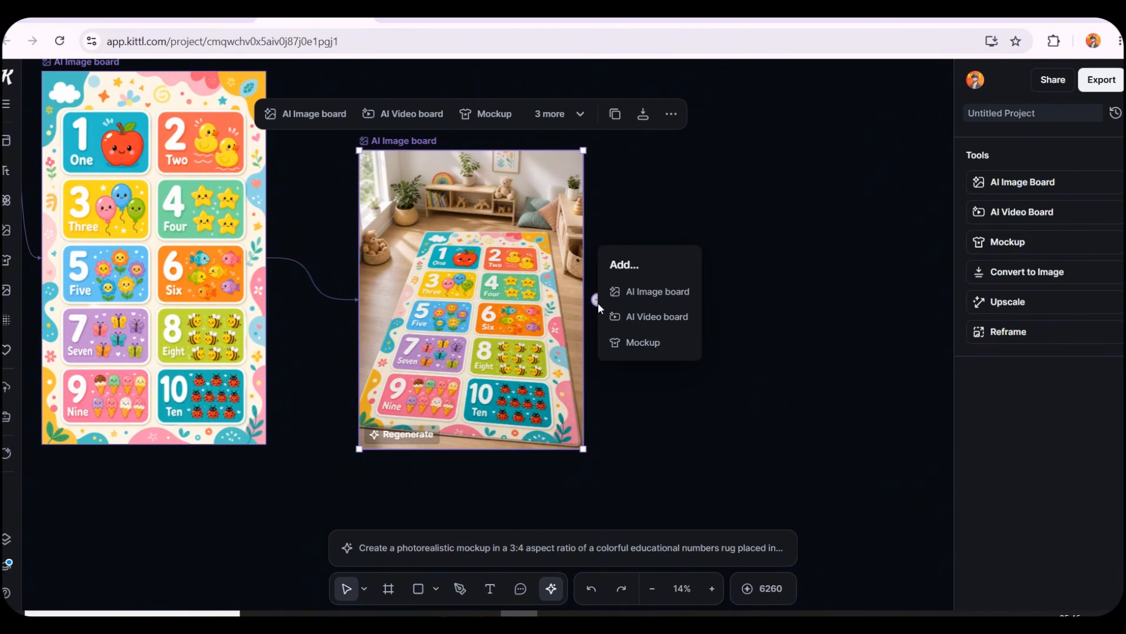
click(635, 320)
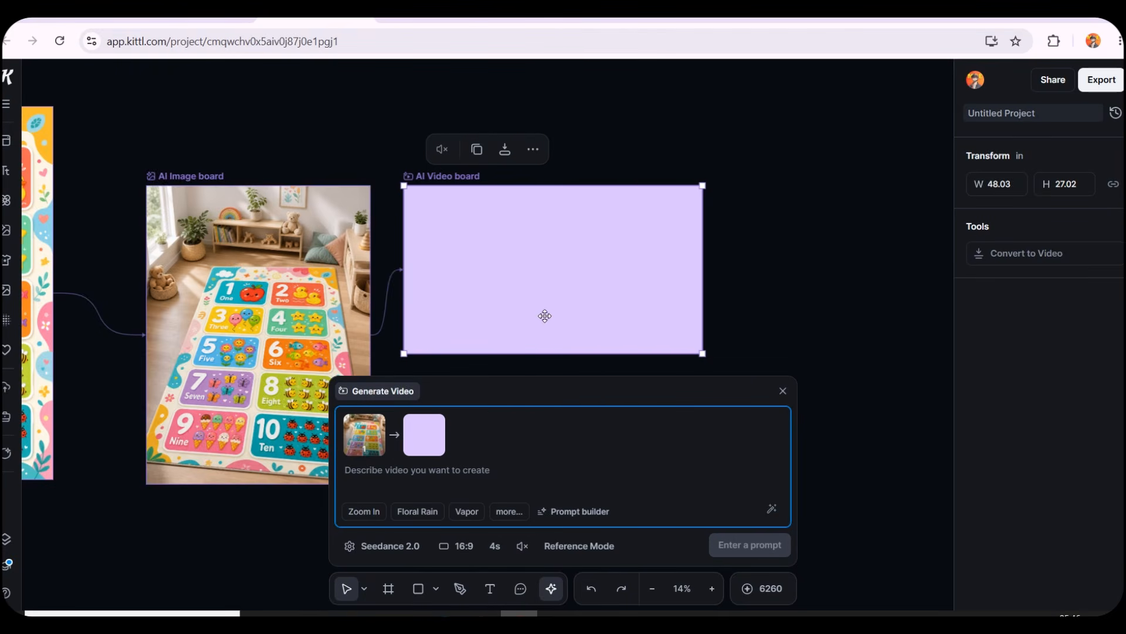
key(ctrl+v)
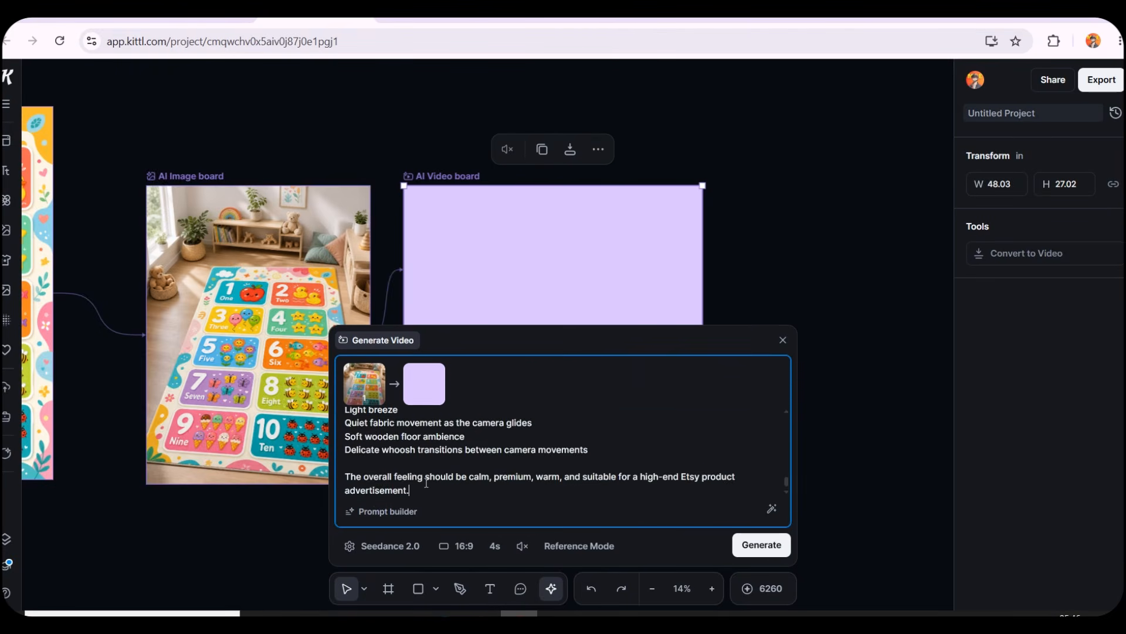
scroll(424, 466, up, 6)
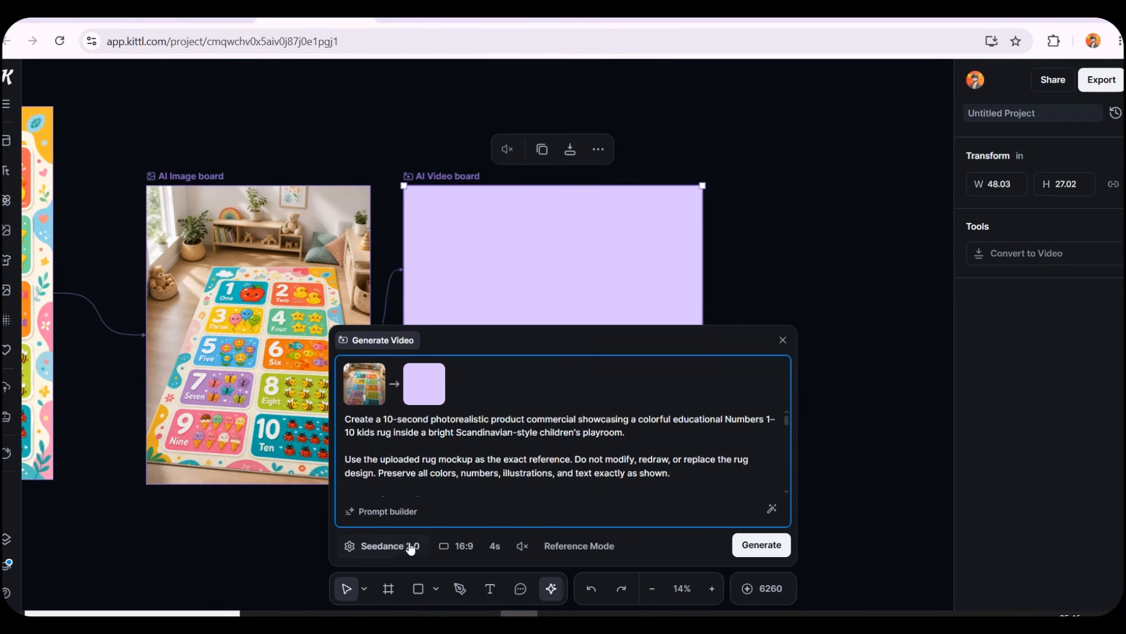
click(382, 545)
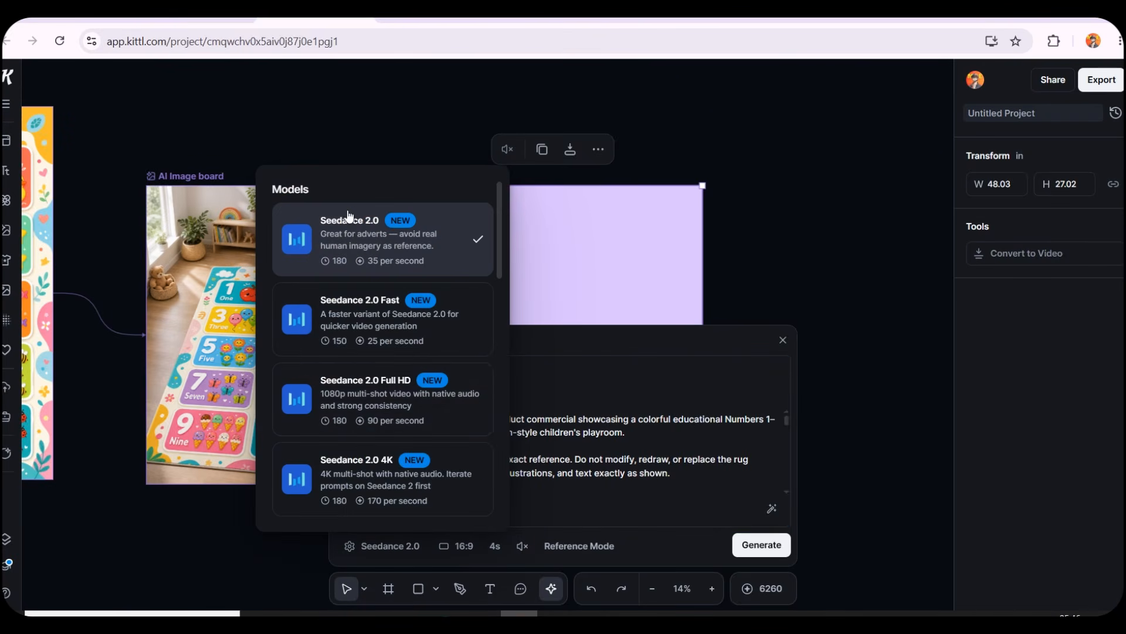
click(355, 232)
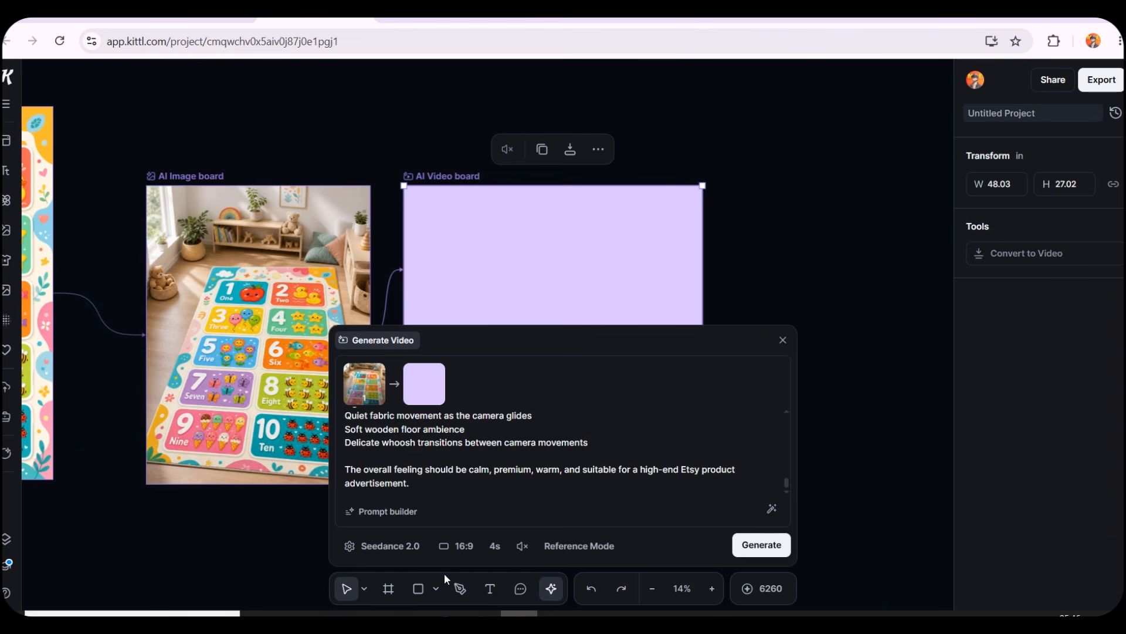
Set the video to 9:16, 10 seconds and with audio, and generate it.
click(459, 545)
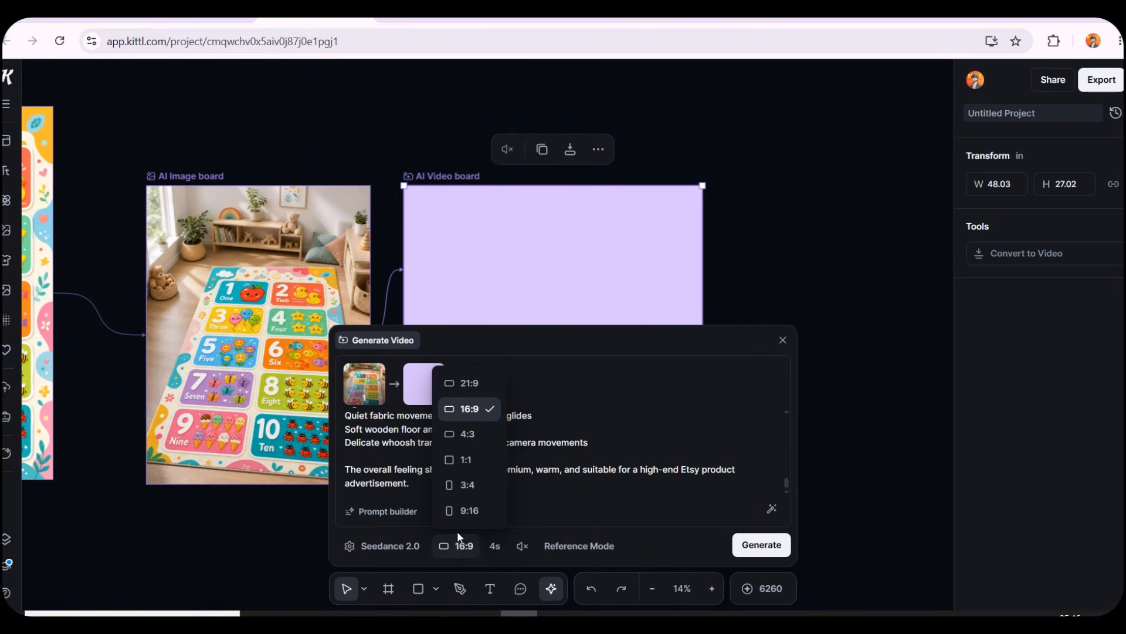
click(471, 511)
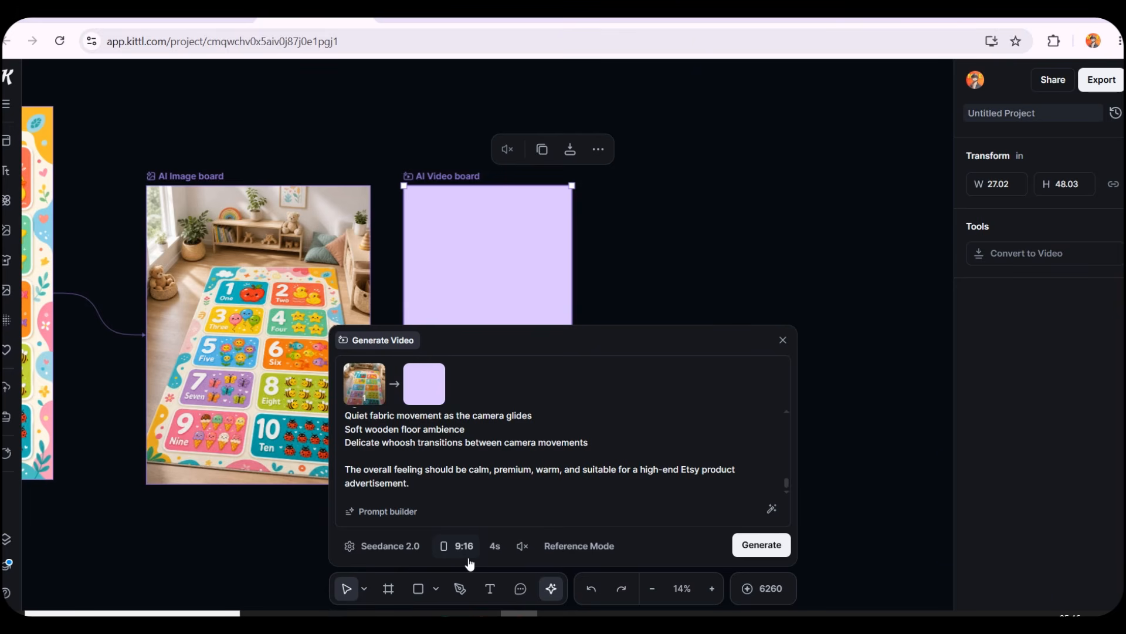
click(494, 546)
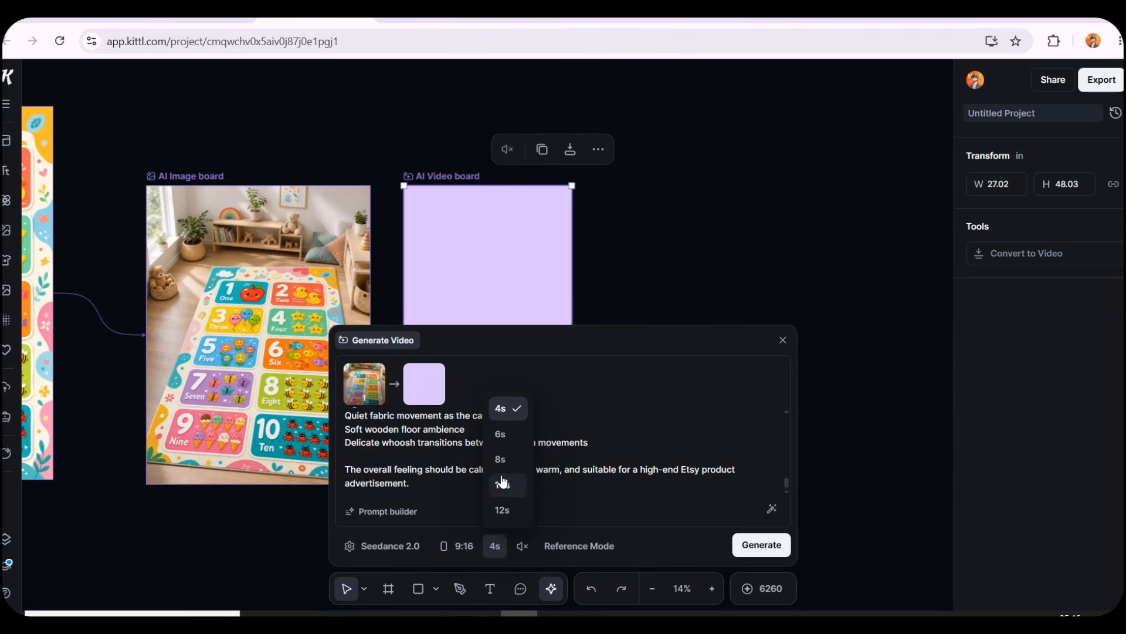
click(503, 480)
click(527, 546)
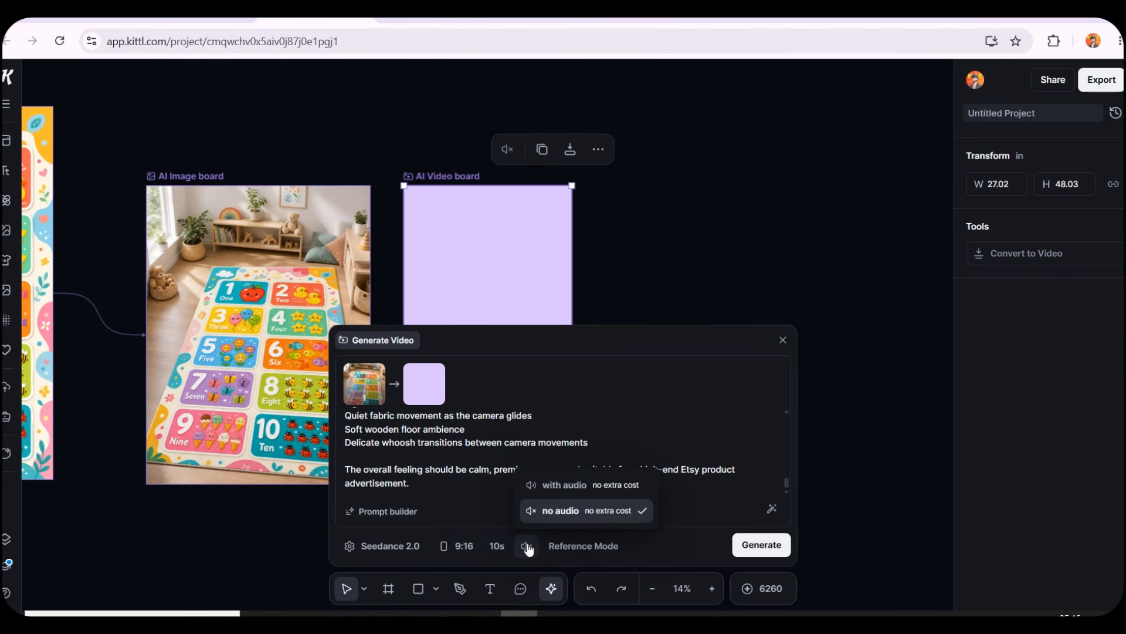
click(559, 486)
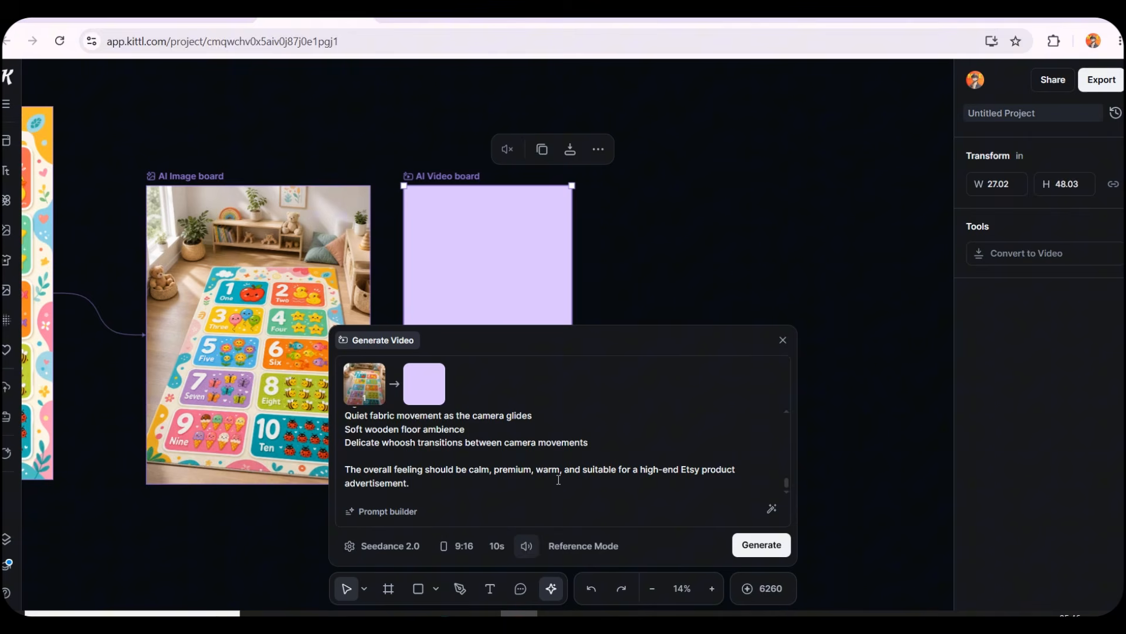
click(757, 545)
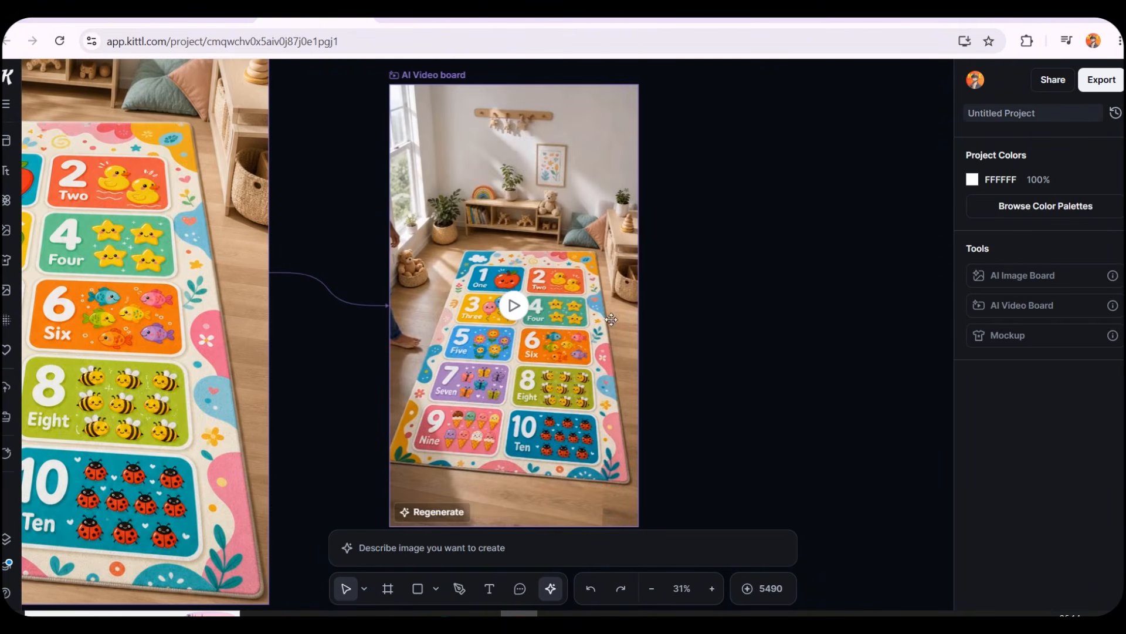
Play the rug advertisement on the AI video board to review it.
click(515, 305)
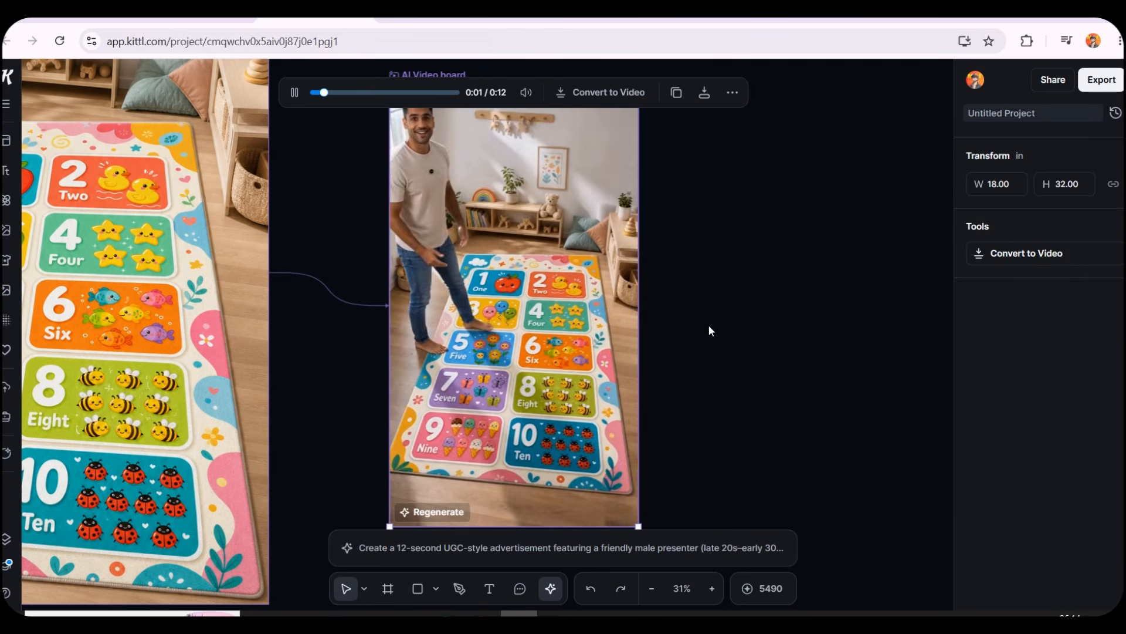
click(819, 224)
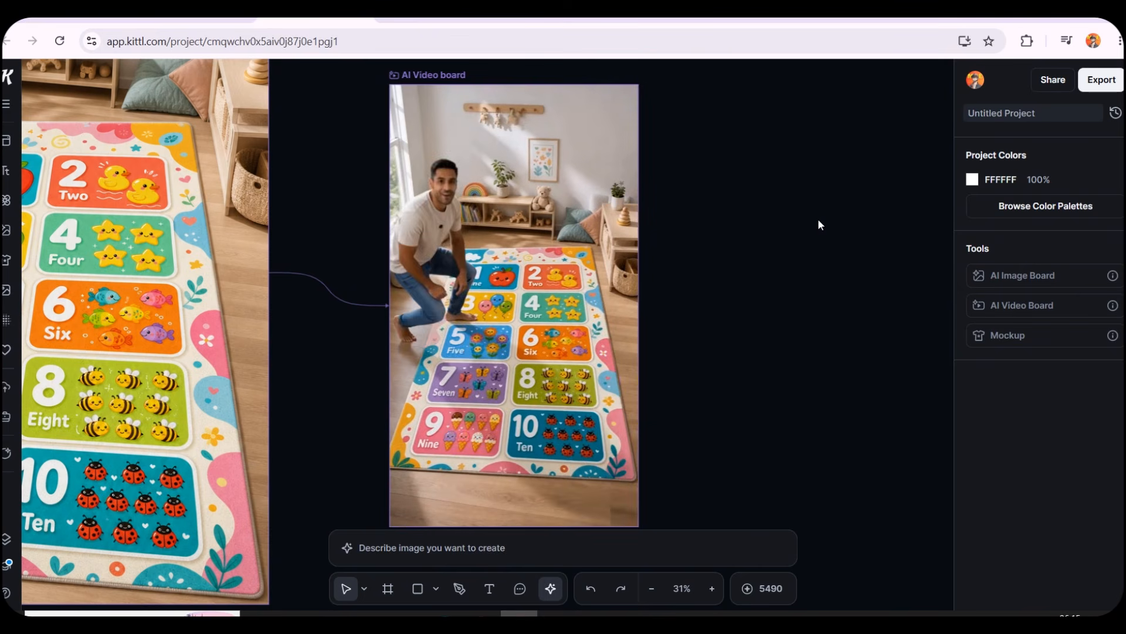
mouse_move(621, 288)
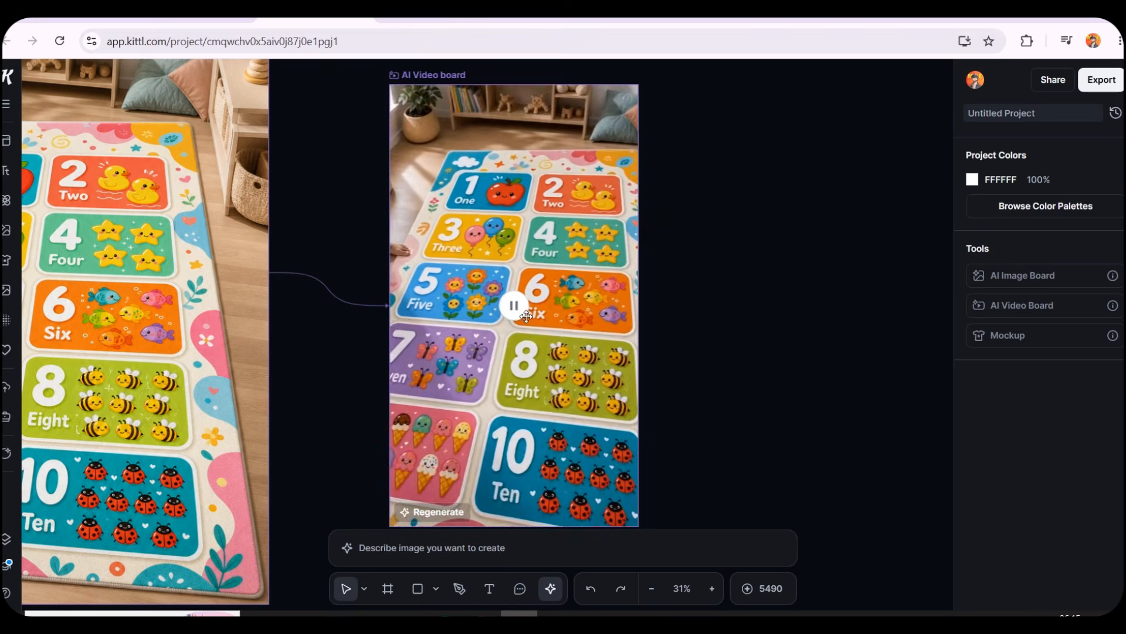
Stop the rug advertisement's playback and export the AI video board as an MP4 file.
click(513, 310)
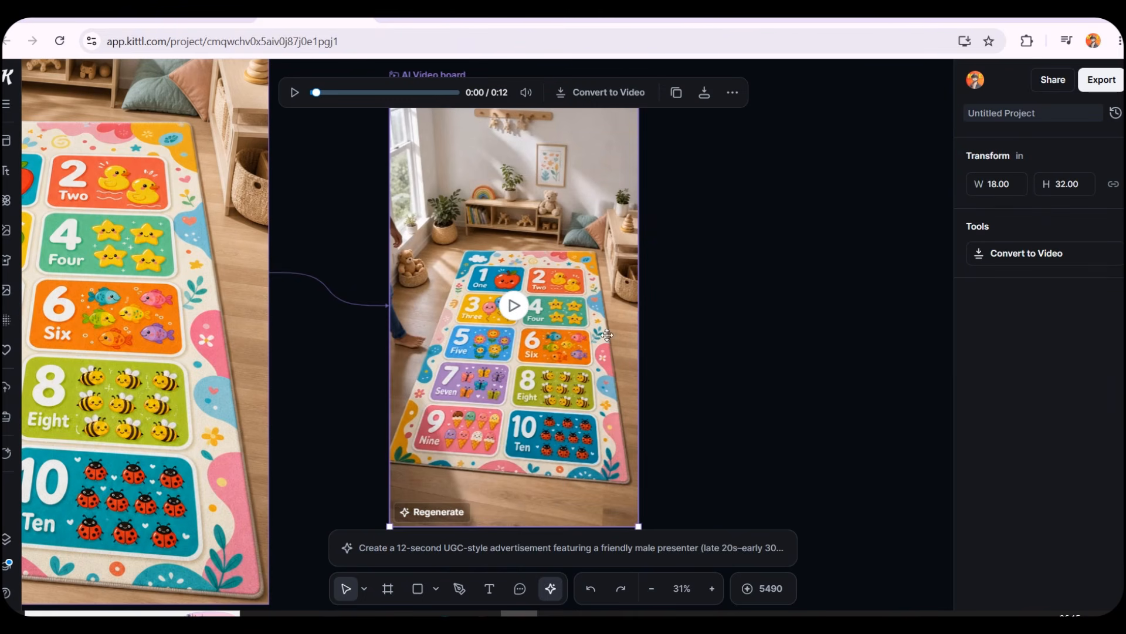
click(706, 96)
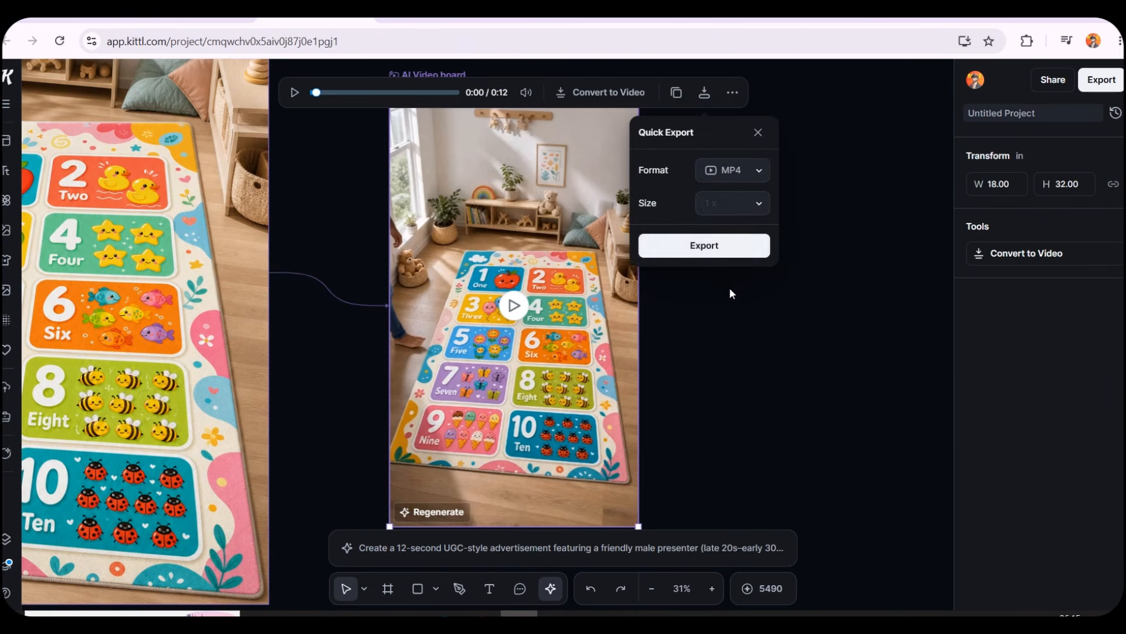
click(715, 255)
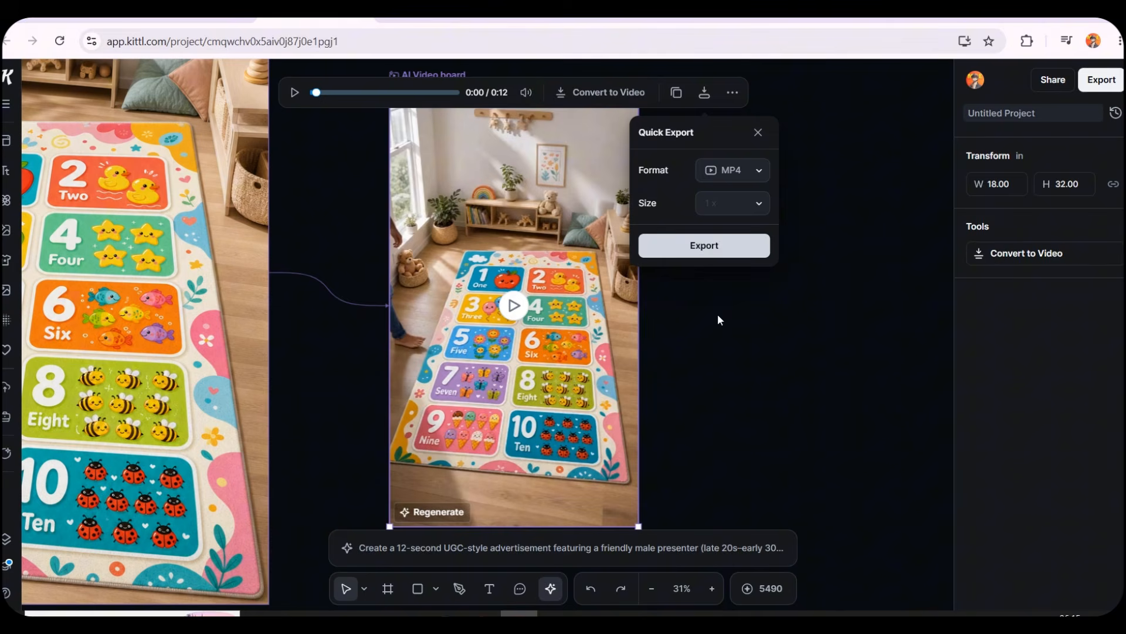
click(708, 492)
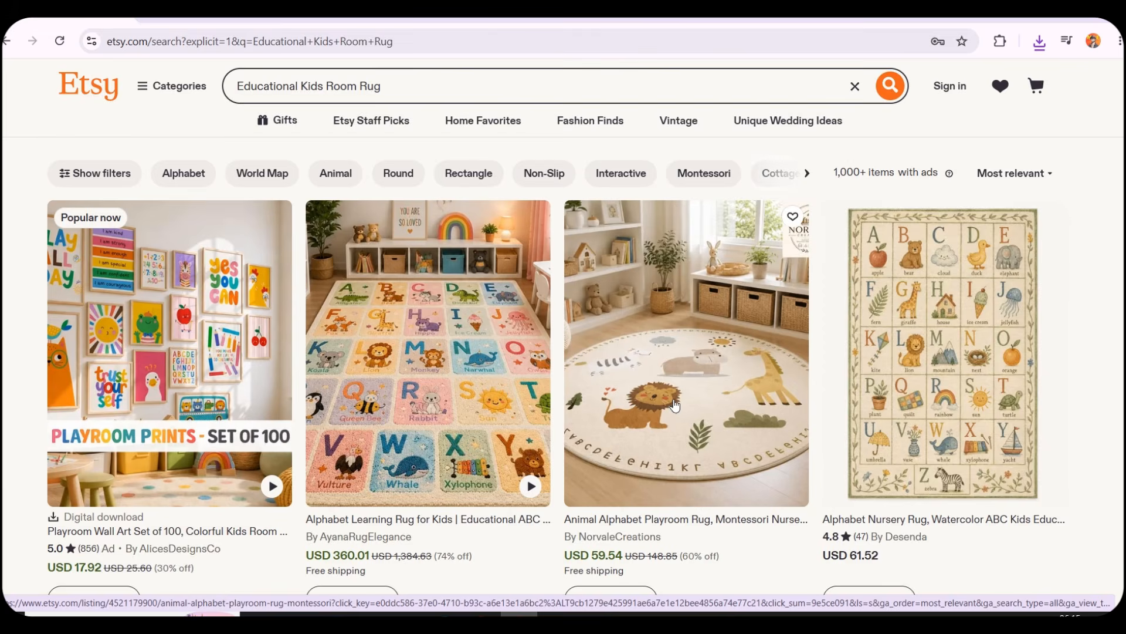
Browse Etsy's "Educational Kids Room Rug" search results, examining the competing rugs' designs, prices and reviews.
scroll(680, 354, down, 7)
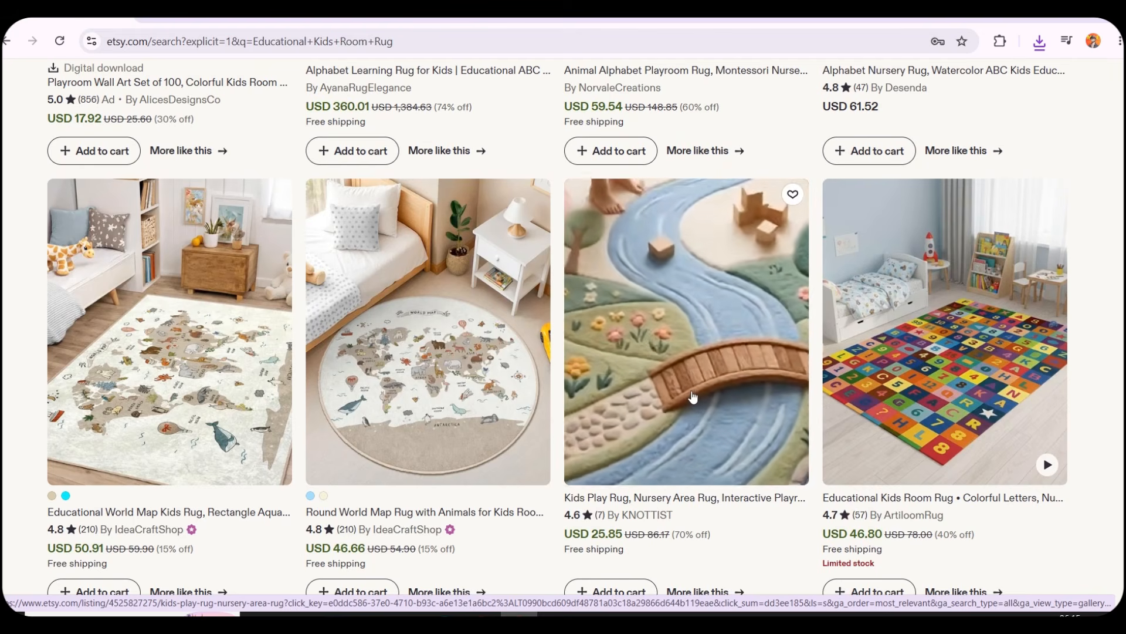
scroll(473, 405, down, 2)
scroll(150, 303, up, 1)
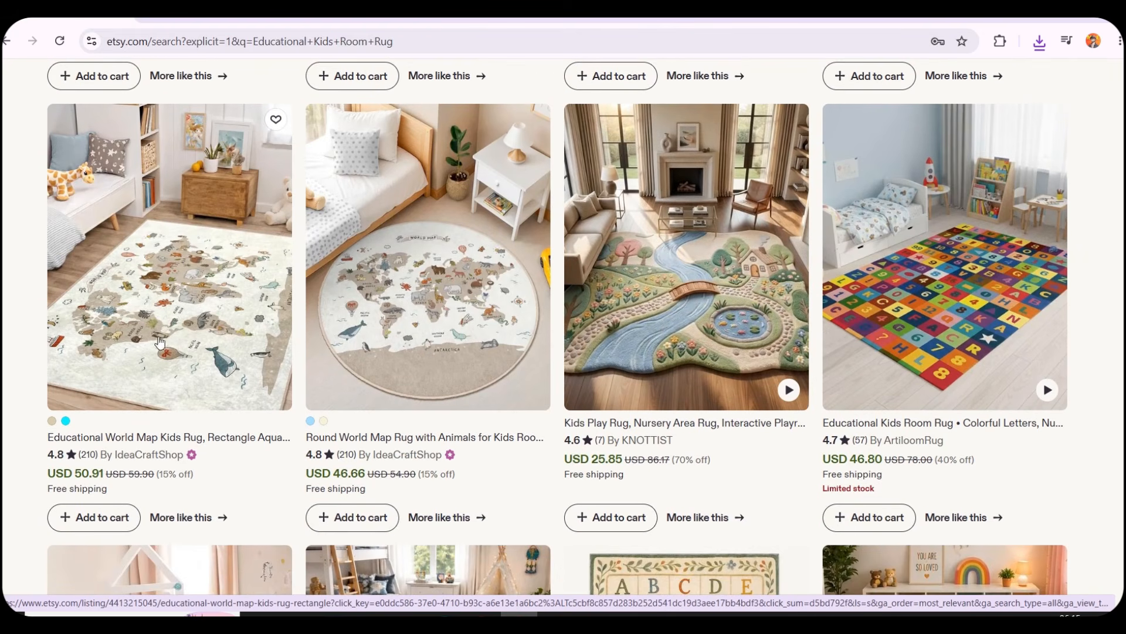
scroll(150, 303, down, 6)
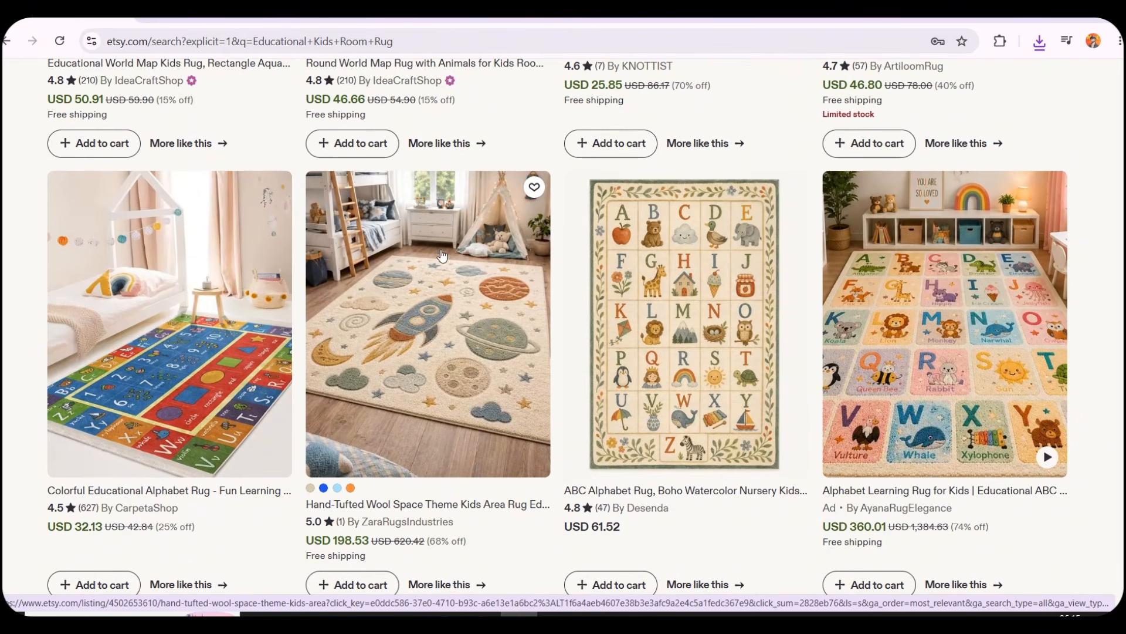
scroll(430, 288, down, 6)
scroll(431, 297, down, 7)
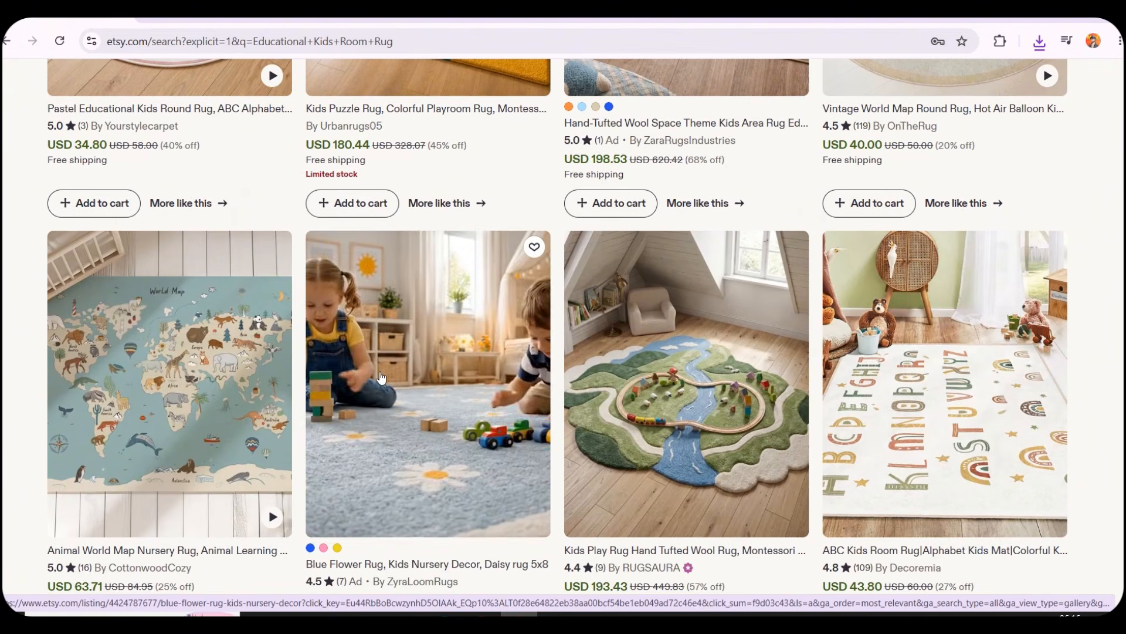
scroll(425, 358, down, 5)
scroll(381, 378, down, 3)
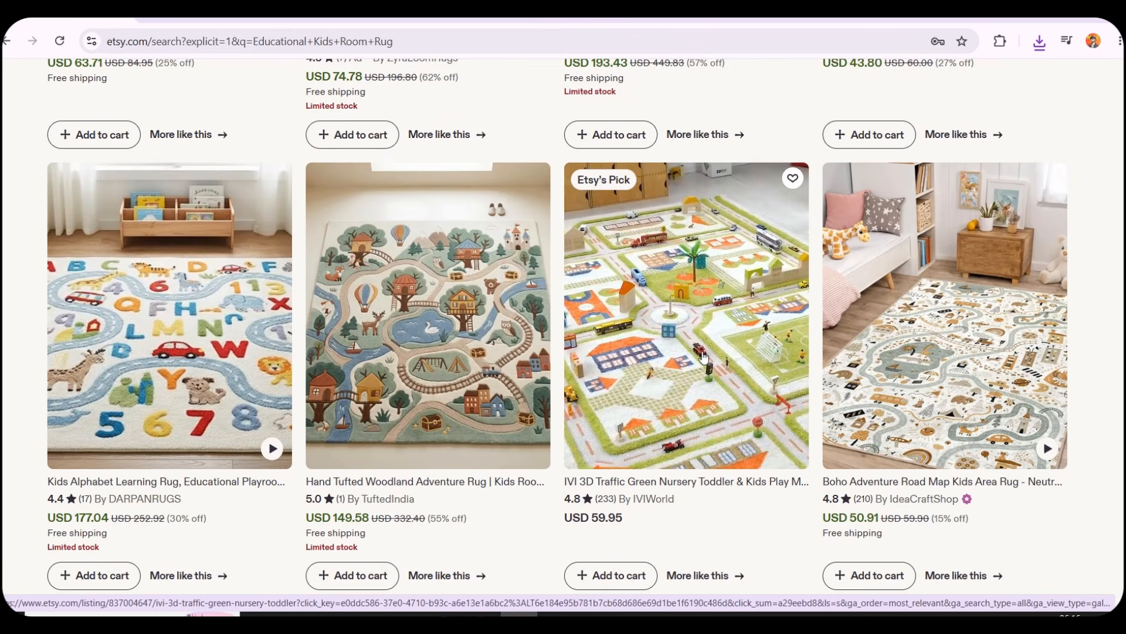
scroll(666, 346, down, 7)
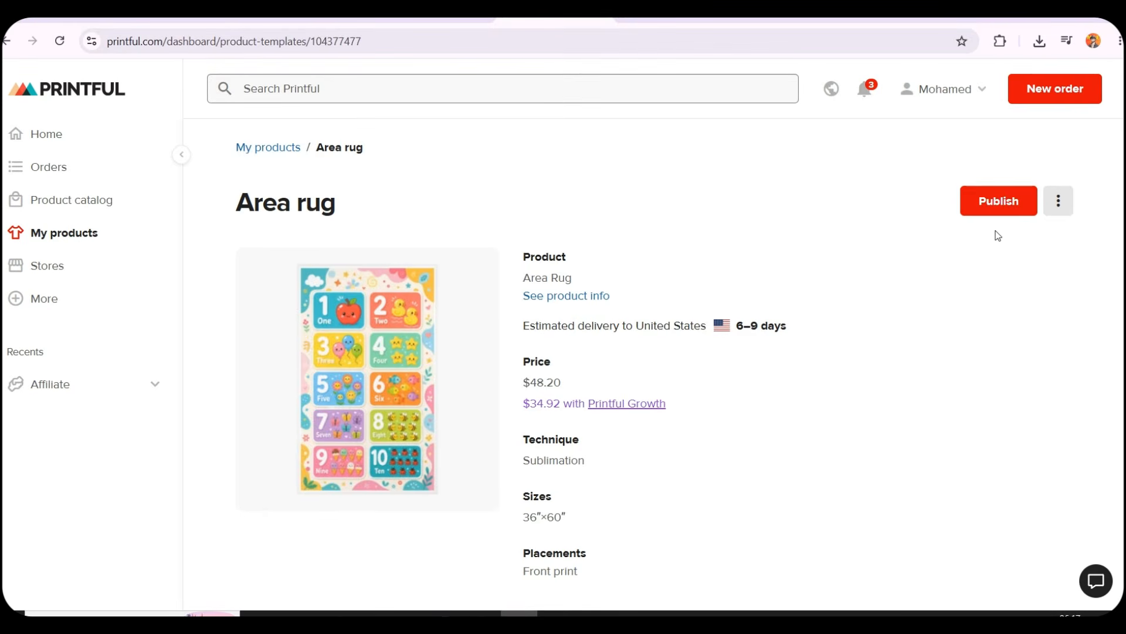
Start publishing the number area rug from Printful and proceed to choosing an ecommerce platform for a store connection.
click(1001, 199)
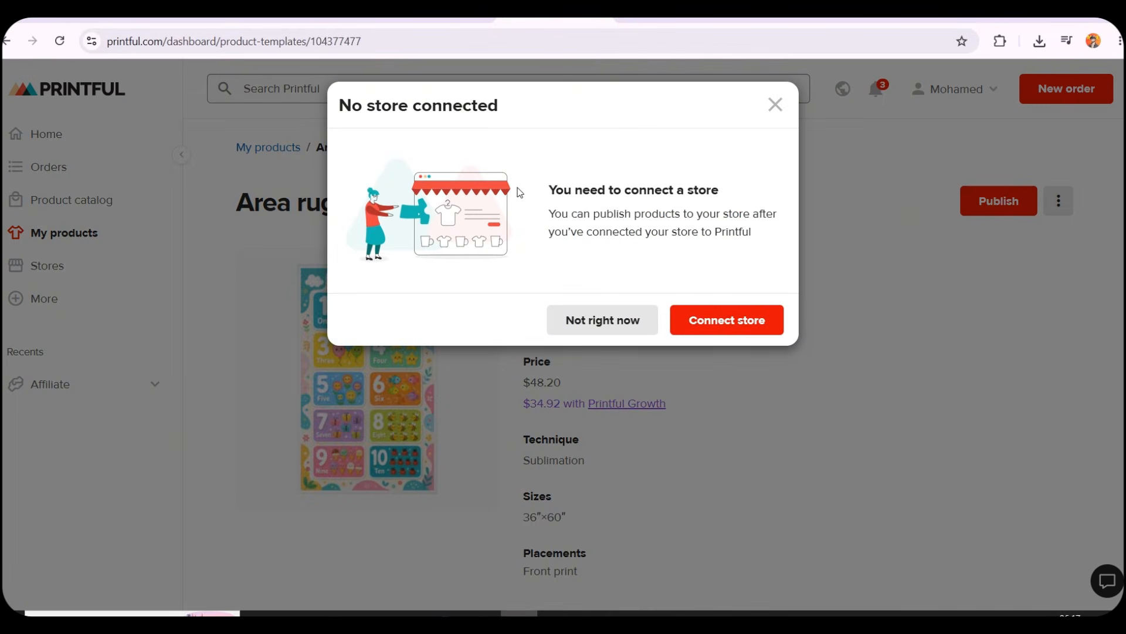
click(737, 327)
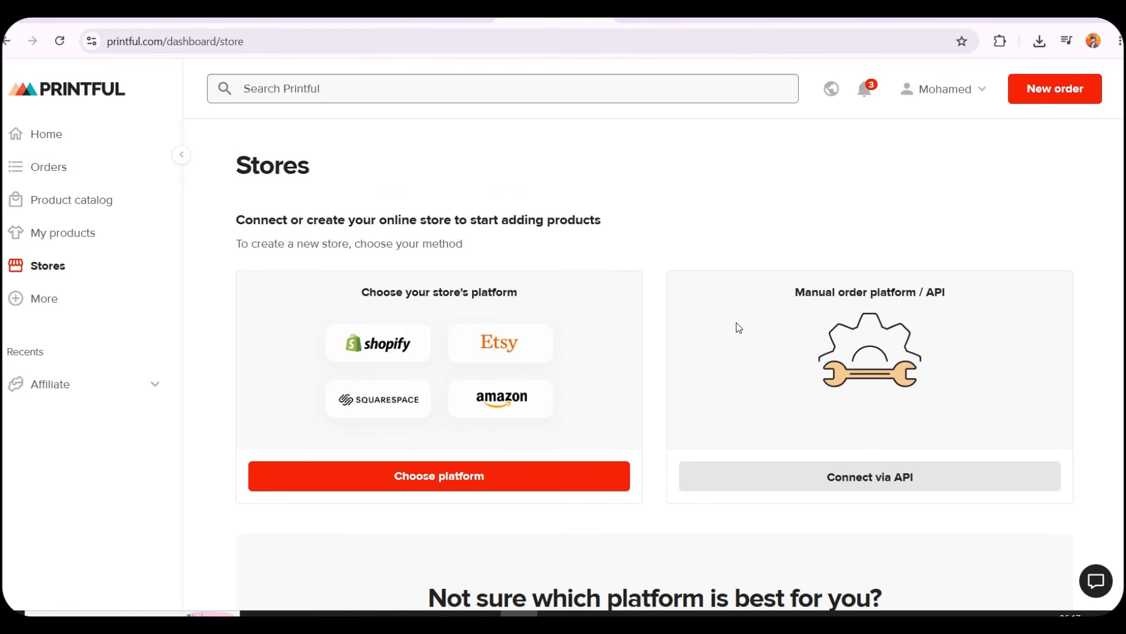
click(436, 478)
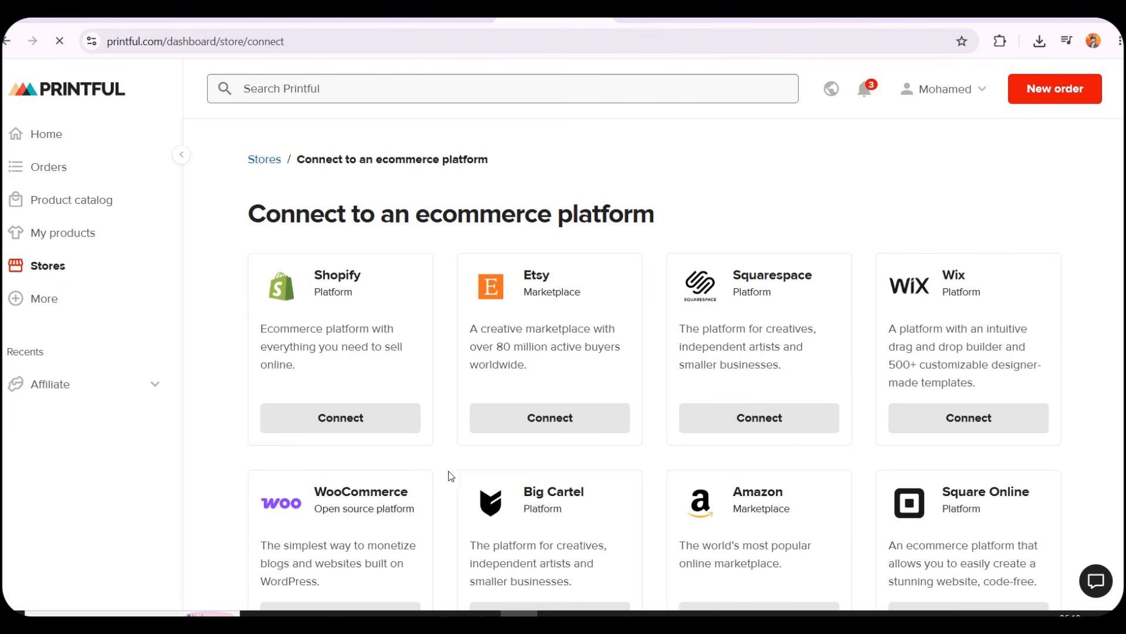
Review the available ecommerce platforms, choose Etsy and start authorizing its connection to Printful.
scroll(679, 284, down, 10)
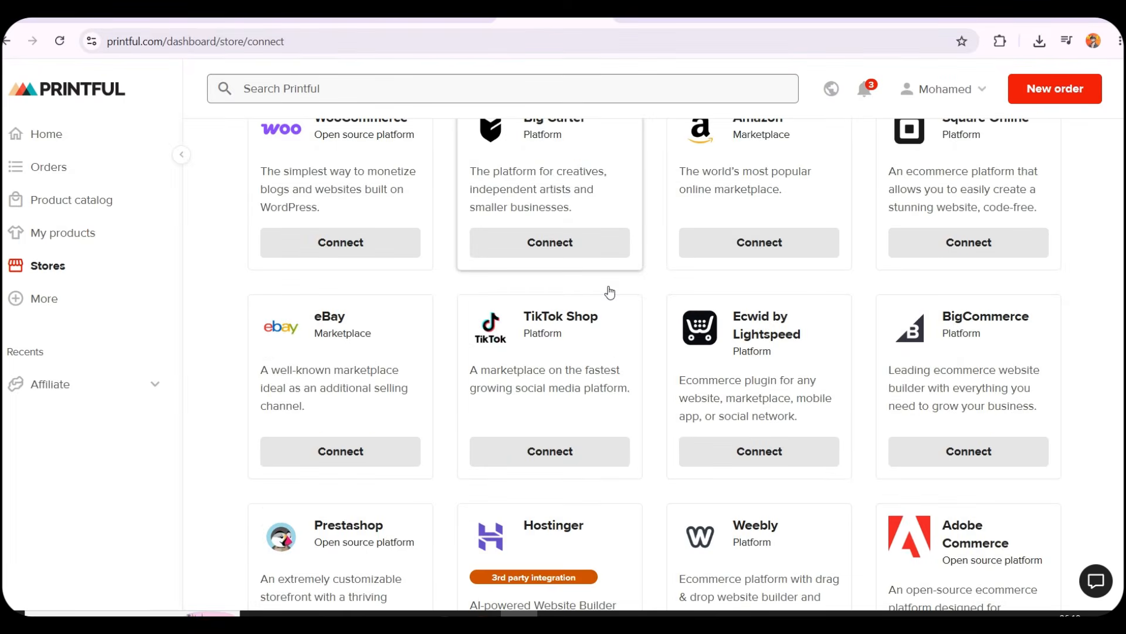
scroll(612, 293, down, 6)
scroll(611, 294, up, 5)
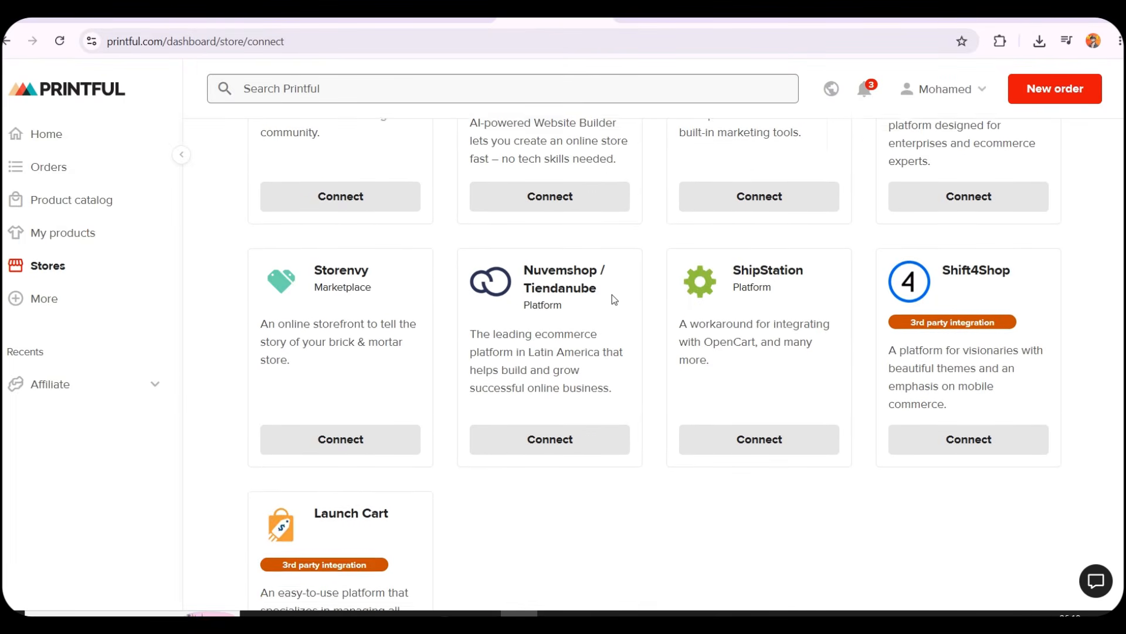
scroll(611, 295, up, 12)
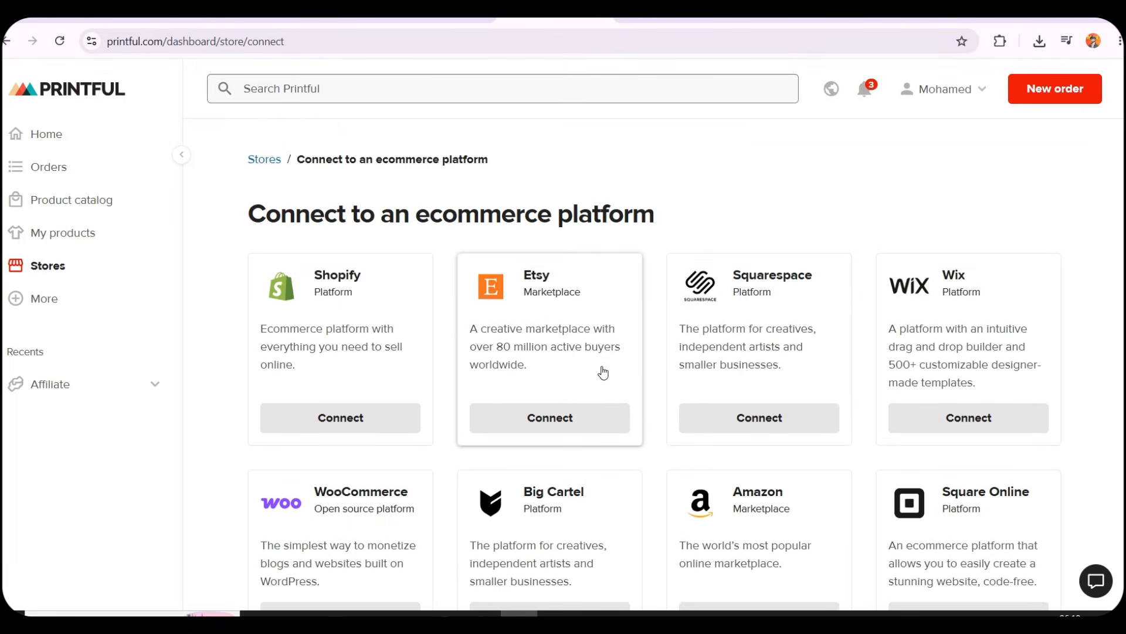
click(563, 413)
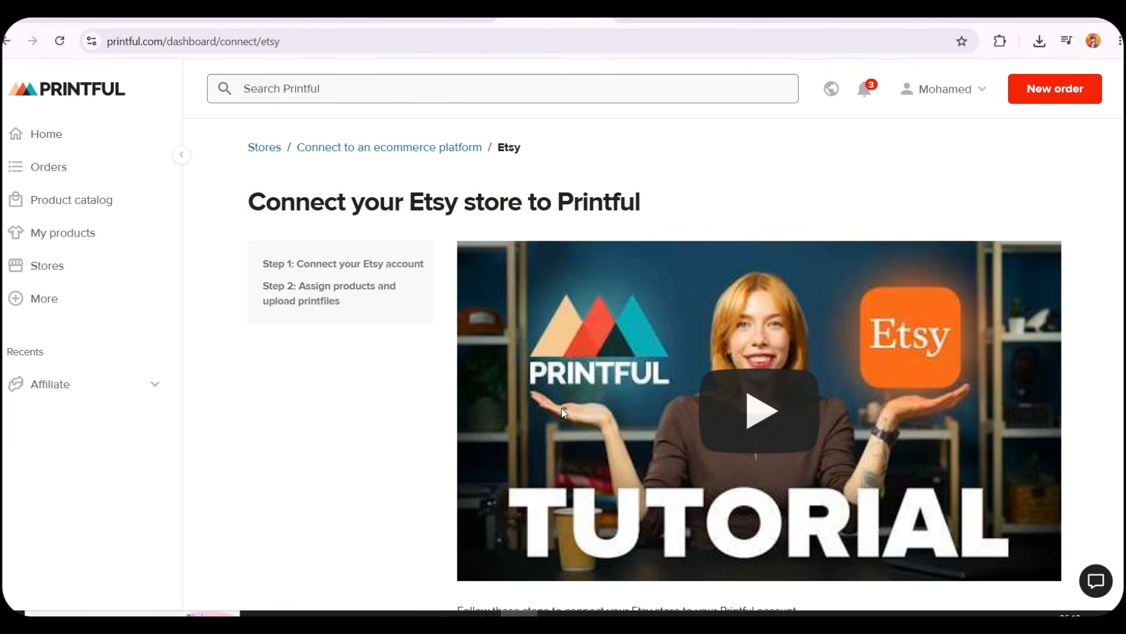
scroll(422, 437, down, 8)
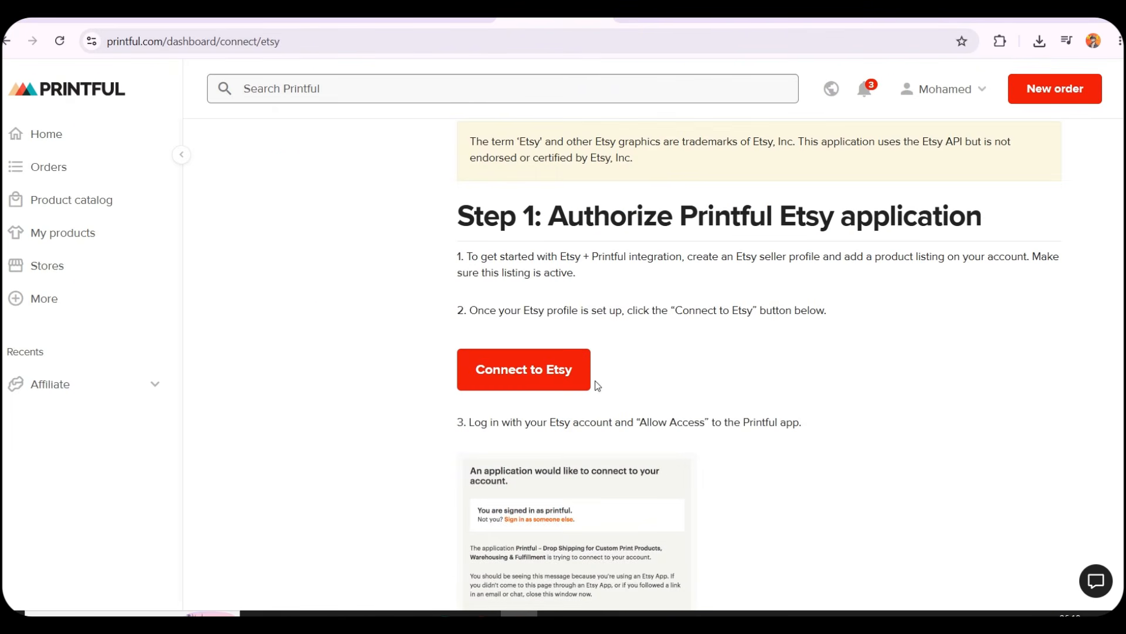
click(582, 387)
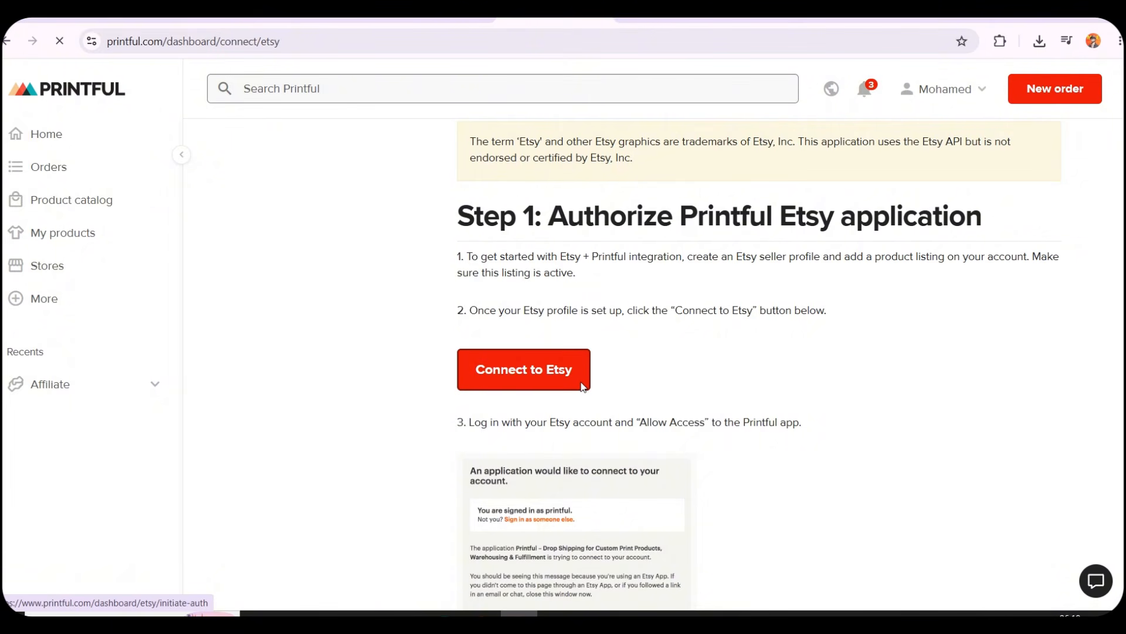